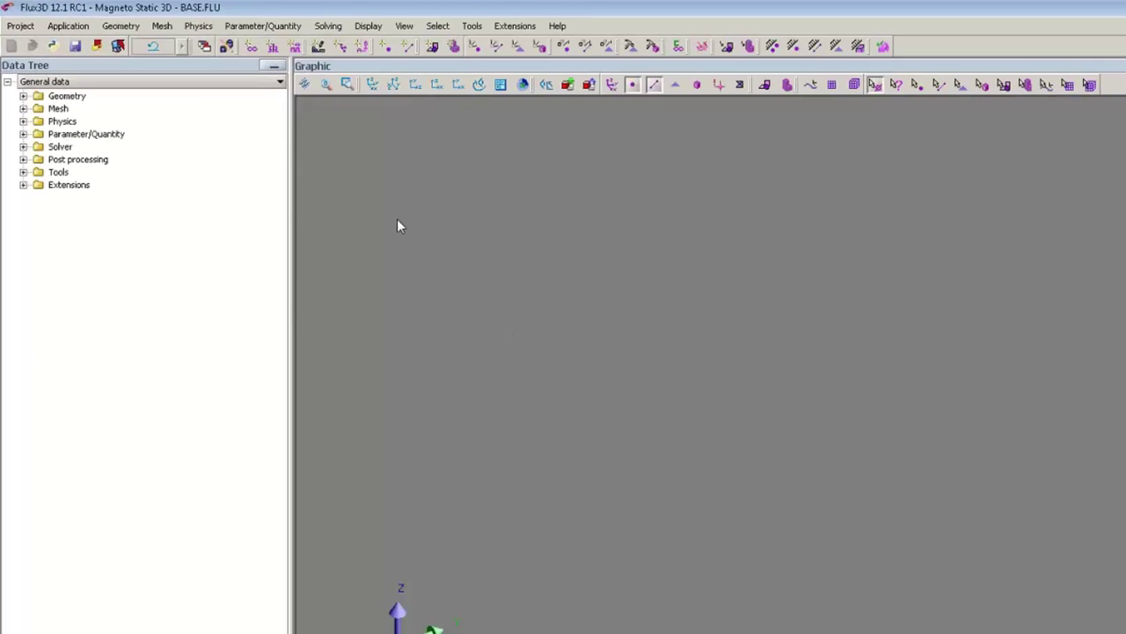
# - Switch to the Modeler context and import the geometry from the SAT file TP_NEW_4_SI_perso2.SAT
pyautogui.click(226, 46)
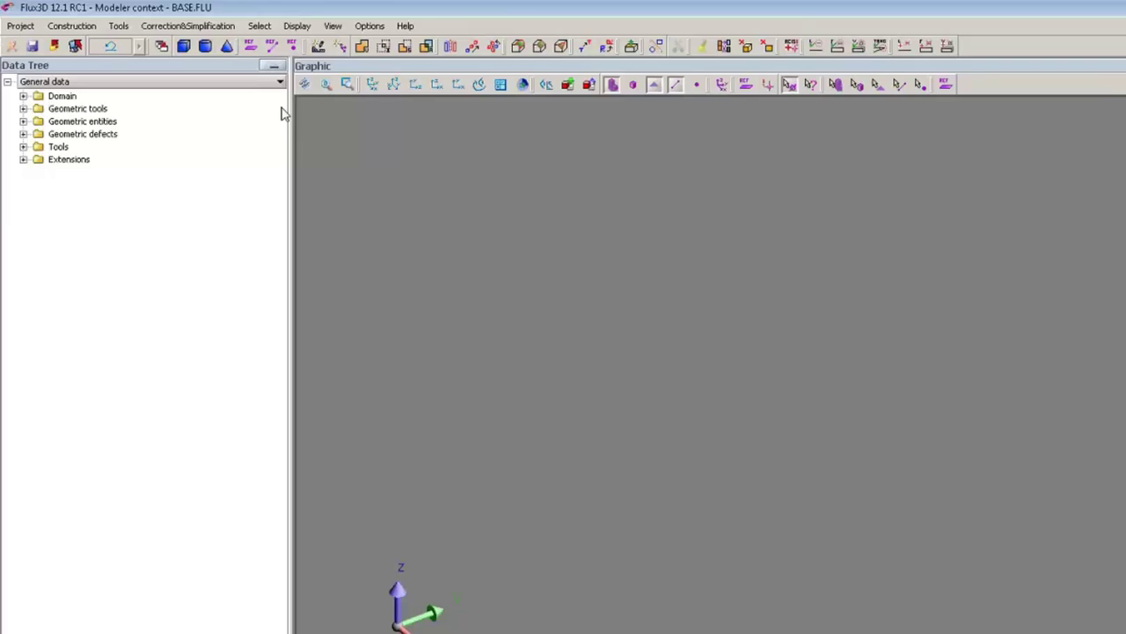
pyautogui.click(21, 26)
pyautogui.moveTo(149, 158)
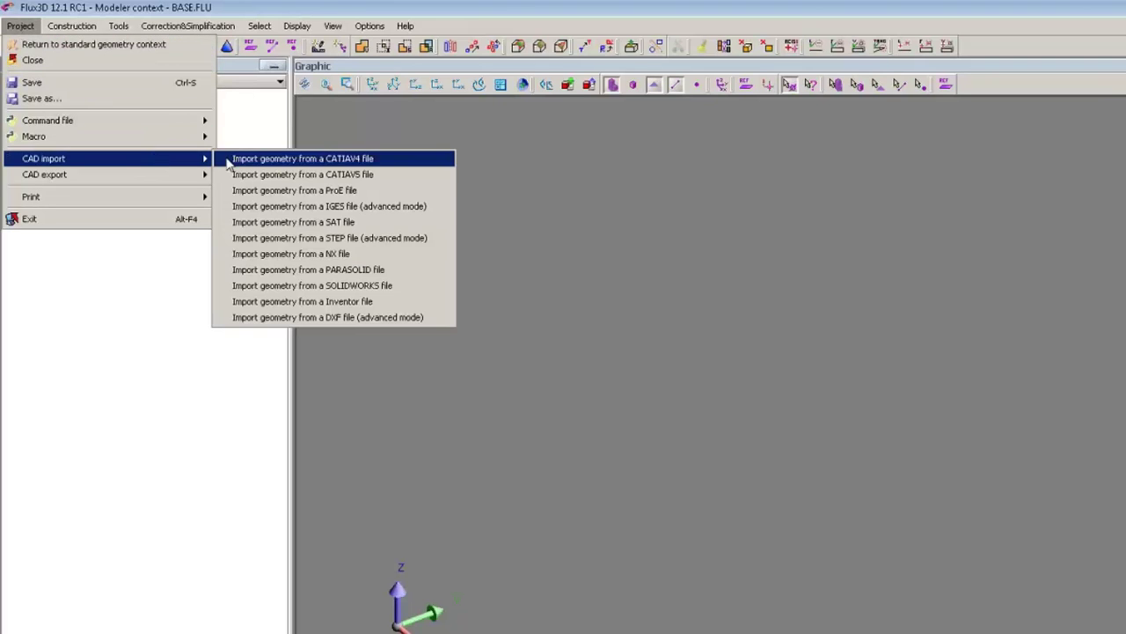
pyautogui.click(308, 222)
pyautogui.click(367, 145)
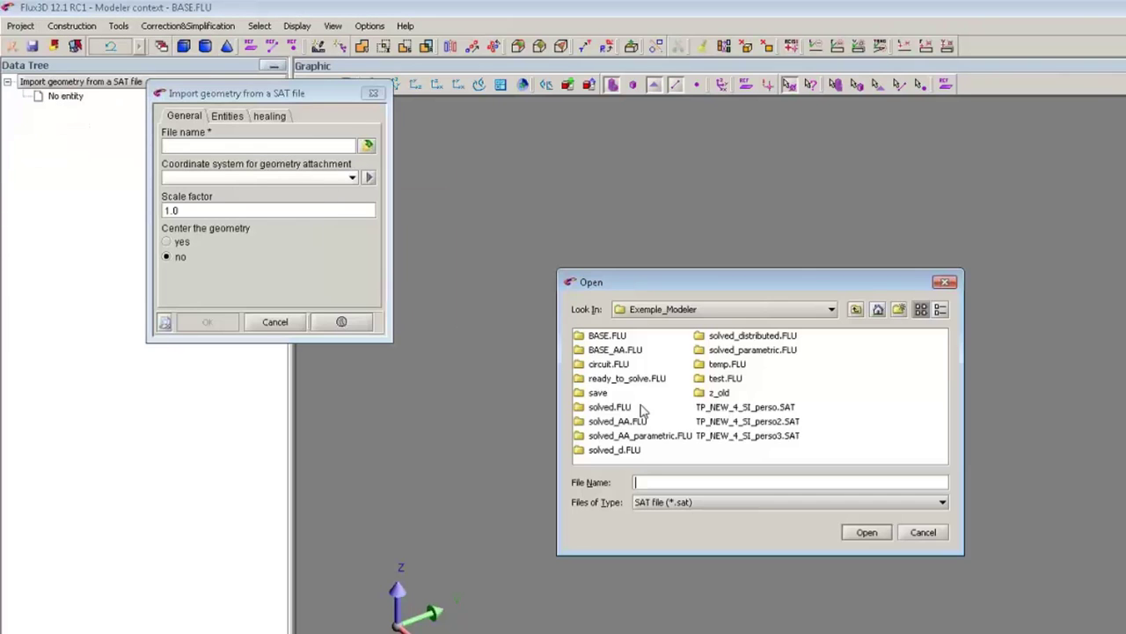
pyautogui.click(705, 422)
pyautogui.doubleClick(704, 422)
pyautogui.click(207, 322)
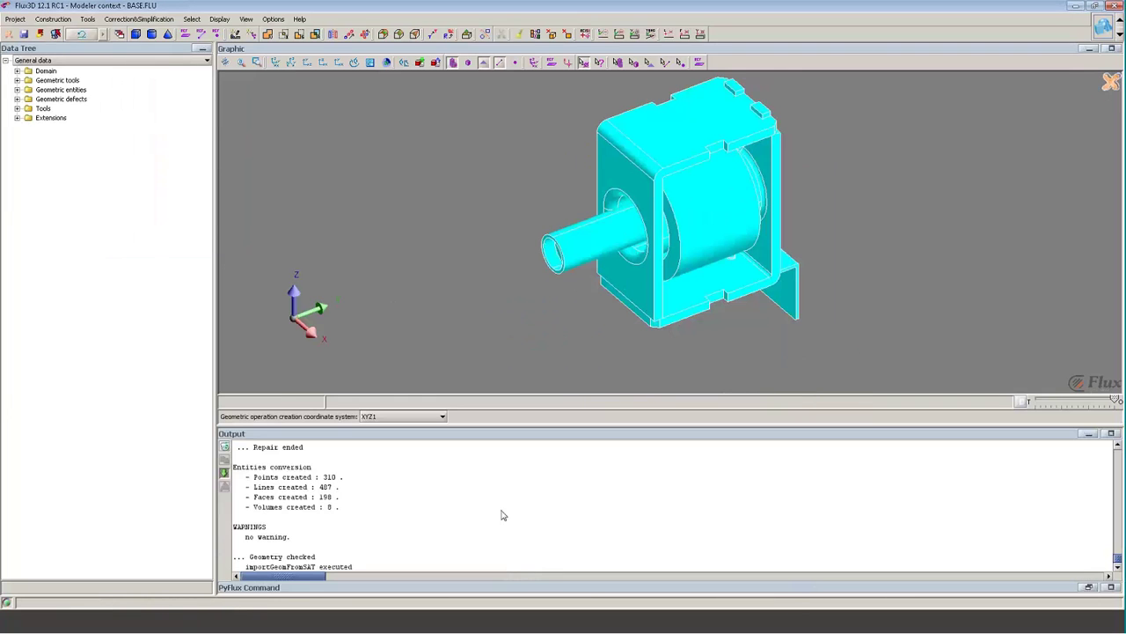
# - Examine the imported geometry as a whole object and as separate volumes, checking the coil, central tube, frame, bracket and screw
pyautogui.moveTo(656, 164); pyautogui.dragTo(630, 259)
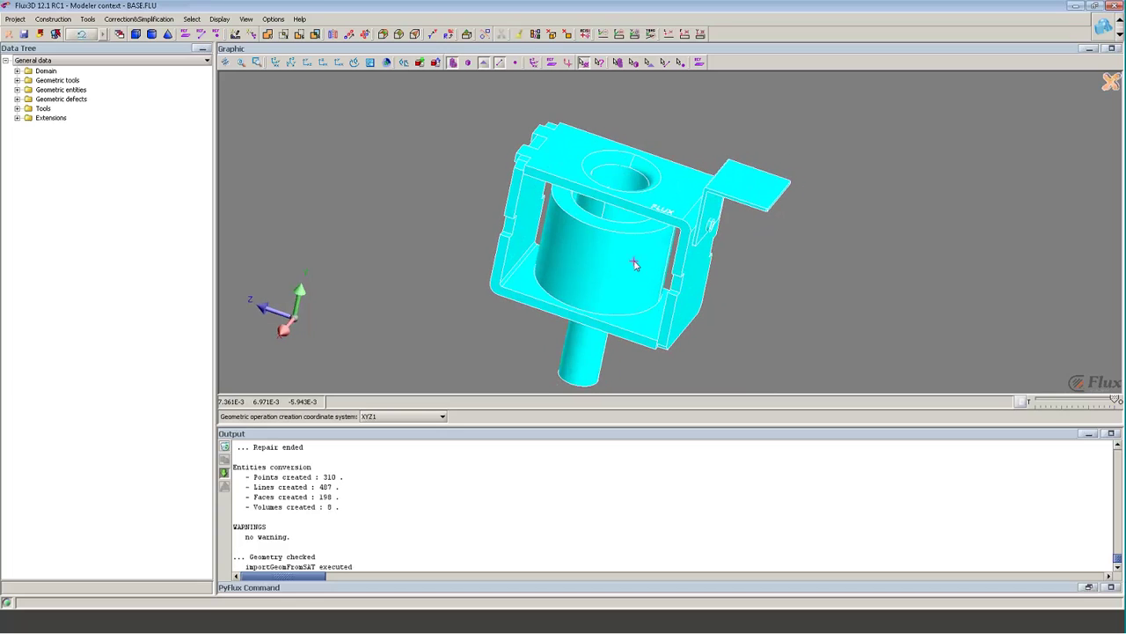
pyautogui.doubleClick(330, 507)
pyautogui.click(618, 63)
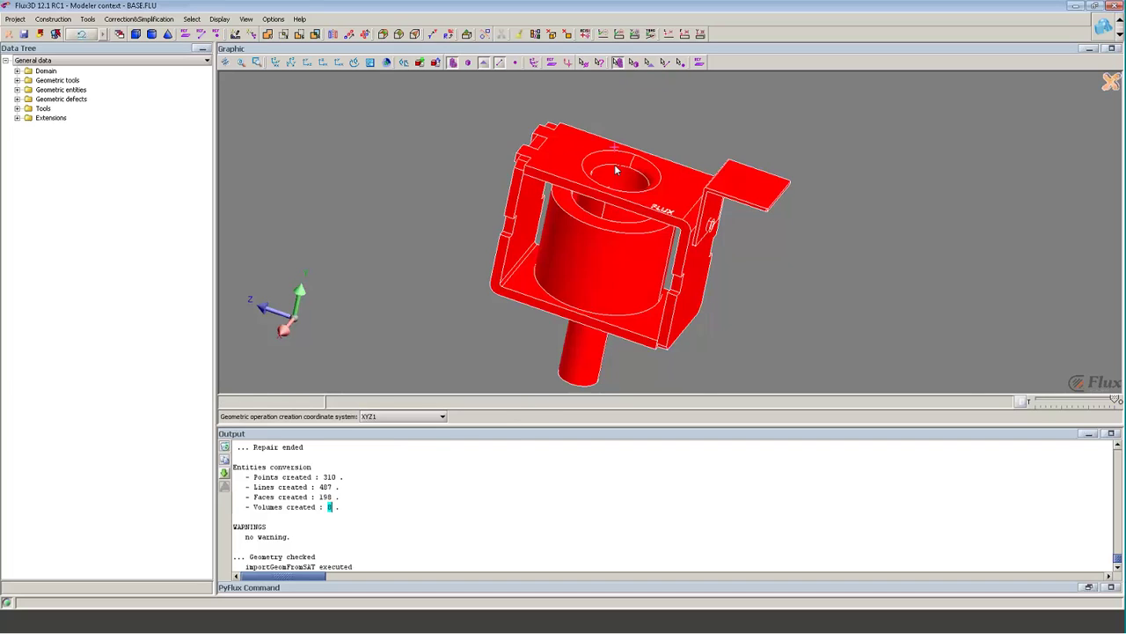
pyautogui.click(633, 63)
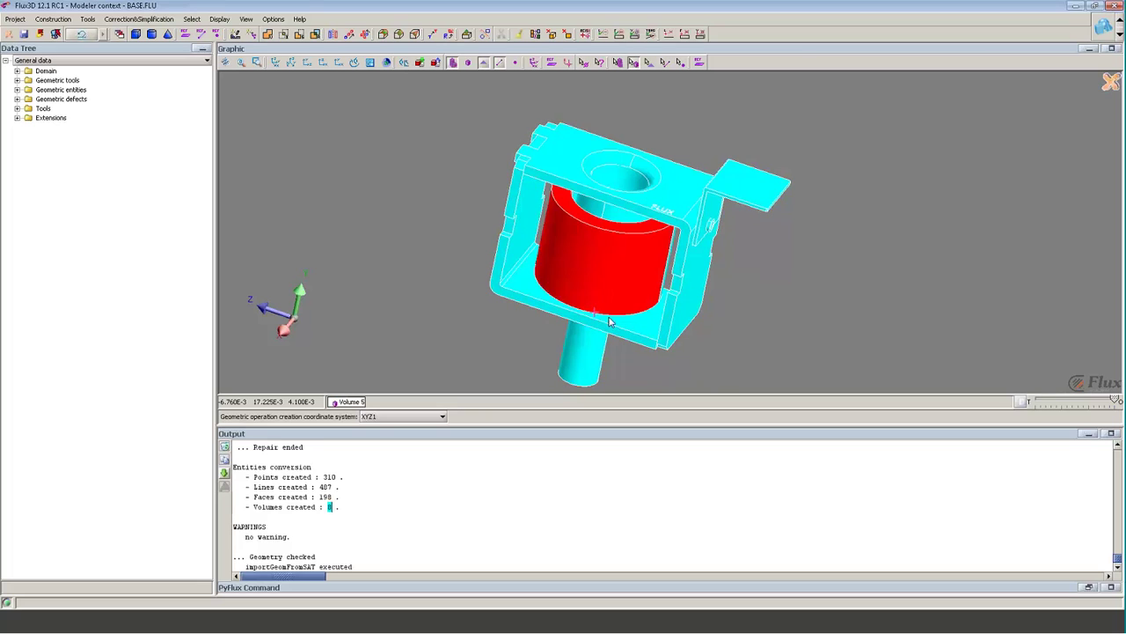
pyautogui.click(577, 369)
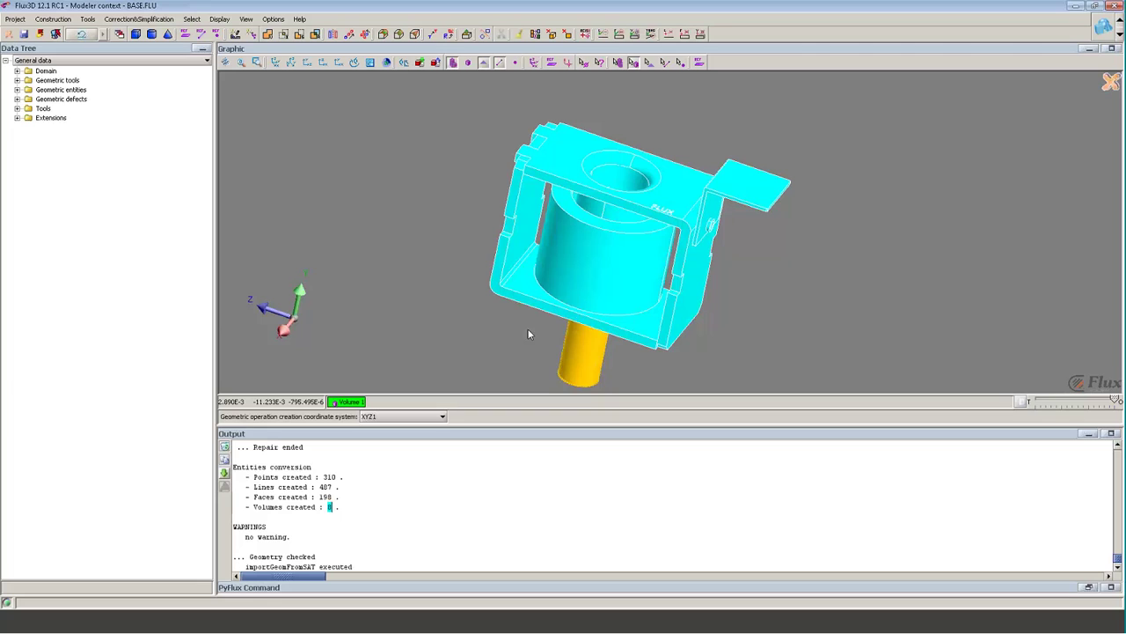
pyautogui.click(505, 285)
pyautogui.click(568, 162)
pyautogui.click(568, 246)
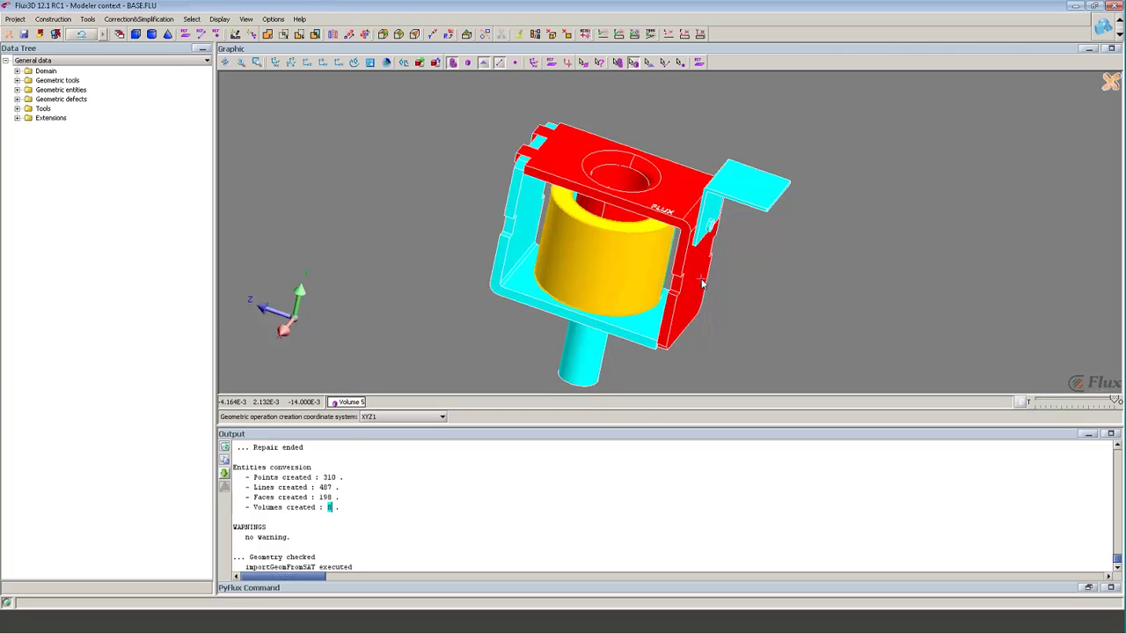
pyautogui.click(711, 226)
pyautogui.click(711, 227)
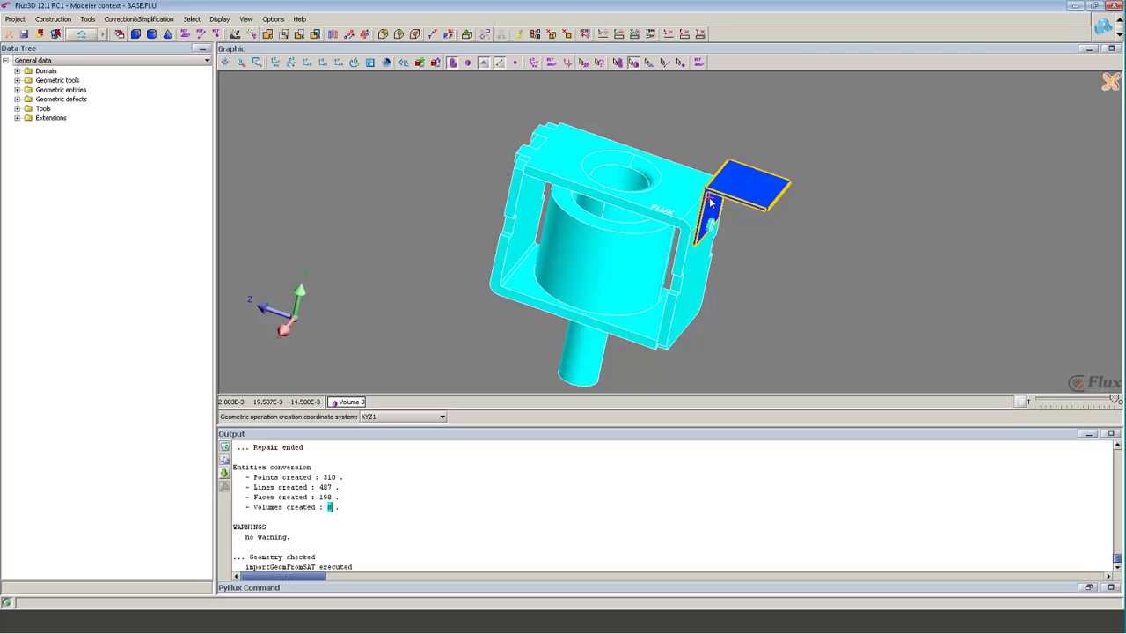
pyautogui.moveTo(666, 225); pyautogui.dragTo(636, 256)
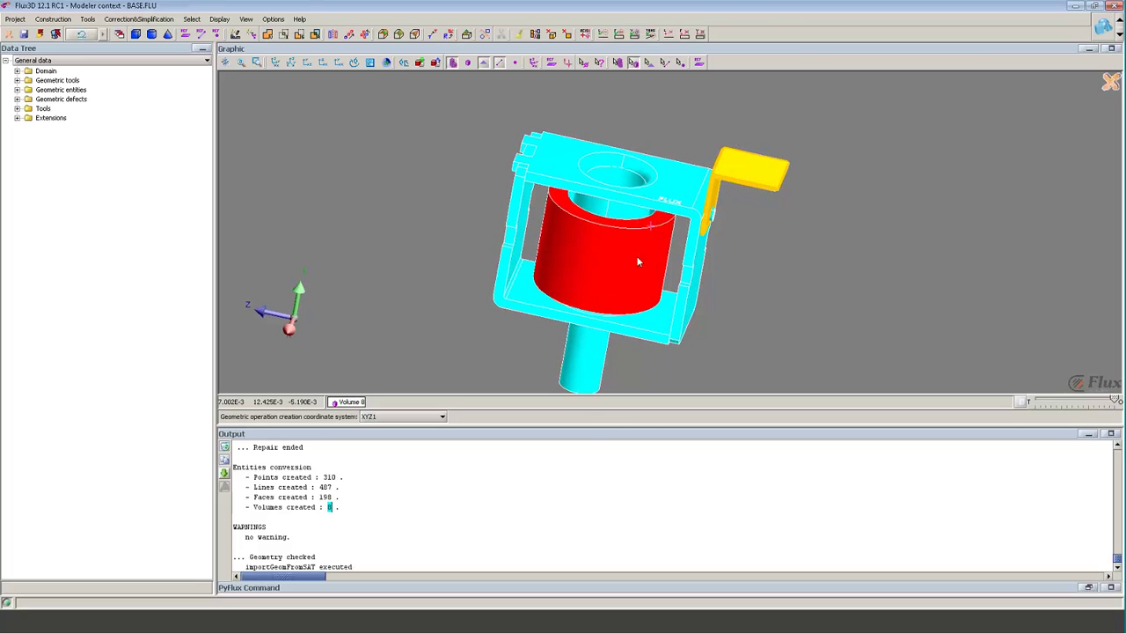
# - Collapse the output area and run a small-volume detection by volume with a maximum volume of 1.0E-9 m3
pyautogui.doubleClick(588, 436)
pyautogui.moveTo(665, 321); pyautogui.dragTo(646, 304)
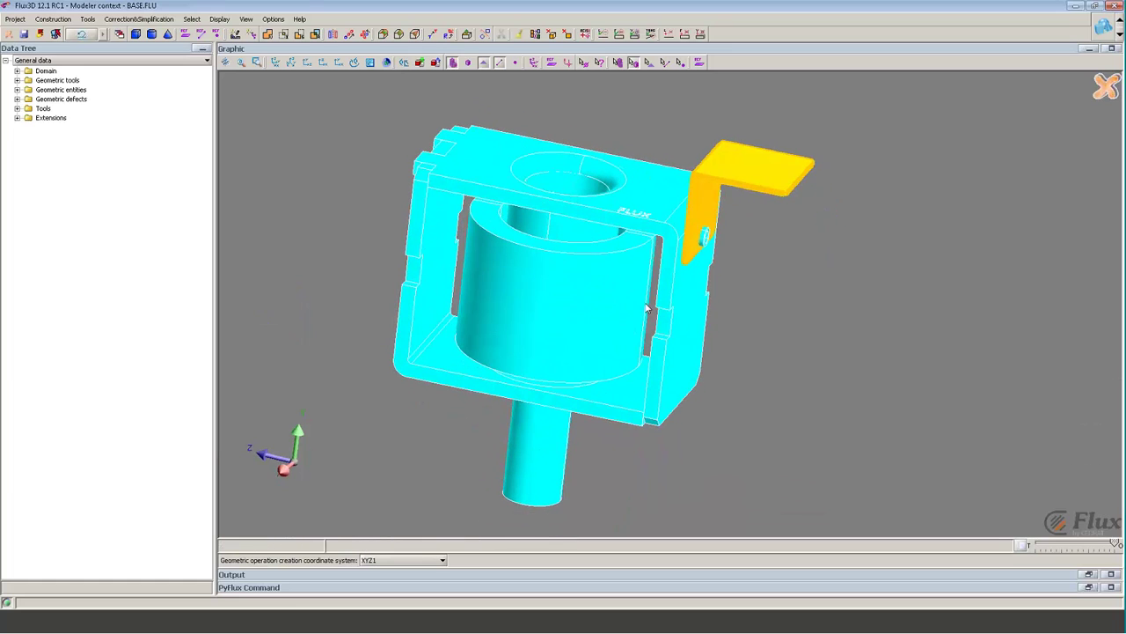
pyautogui.click(635, 35)
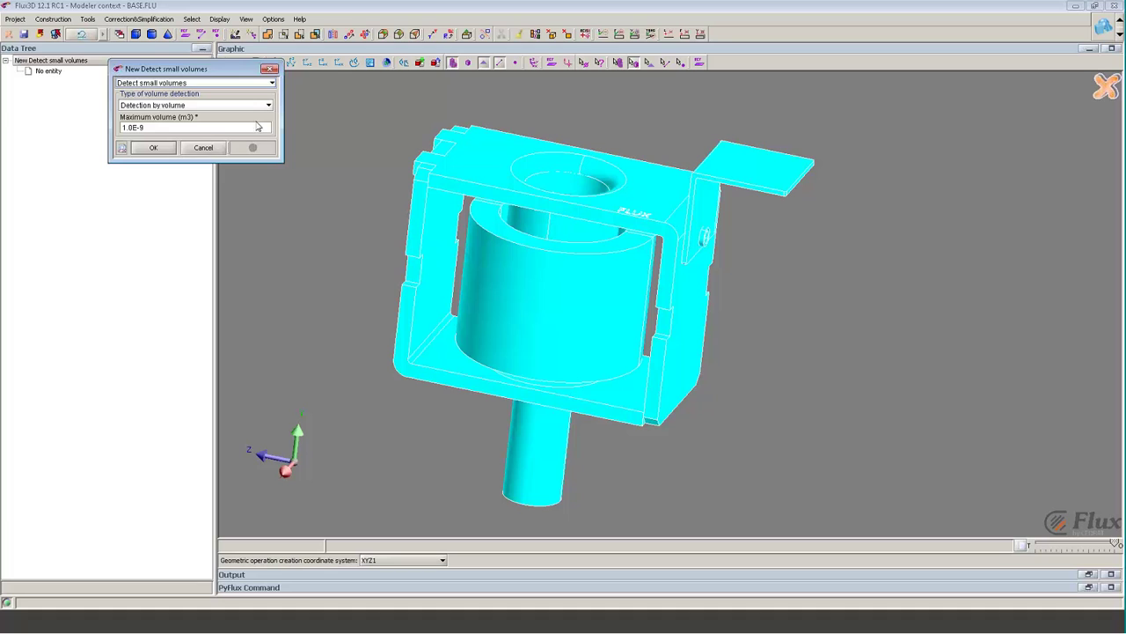
pyautogui.click(154, 148)
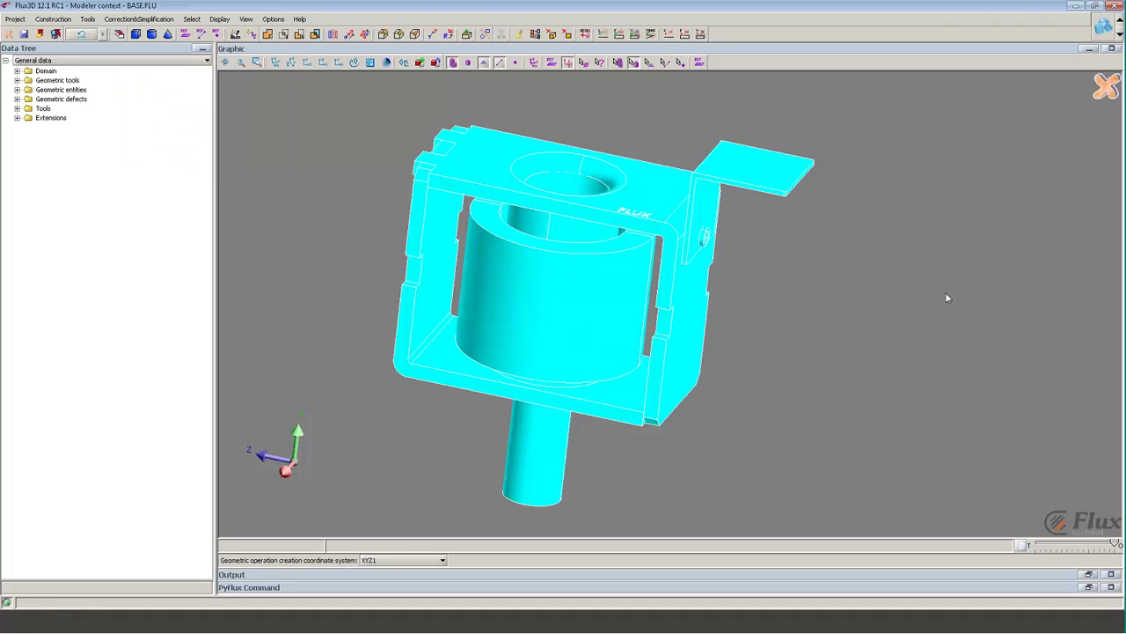
# - Make the geometry transparent and examine the small-volume defect marked around the screw between the bracket and the frame
pyautogui.click(1089, 549)
pyautogui.scroll(2, 767, 291)
pyautogui.scroll(5, 768, 290)
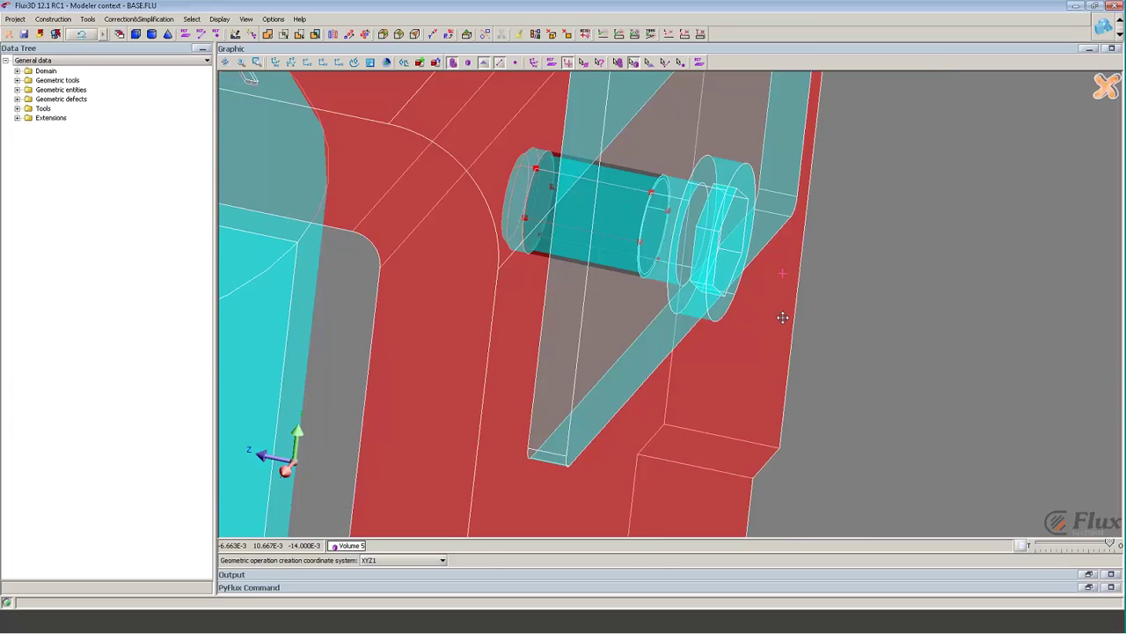
pyautogui.moveTo(783, 317); pyautogui.dragTo(784, 352, button='right')
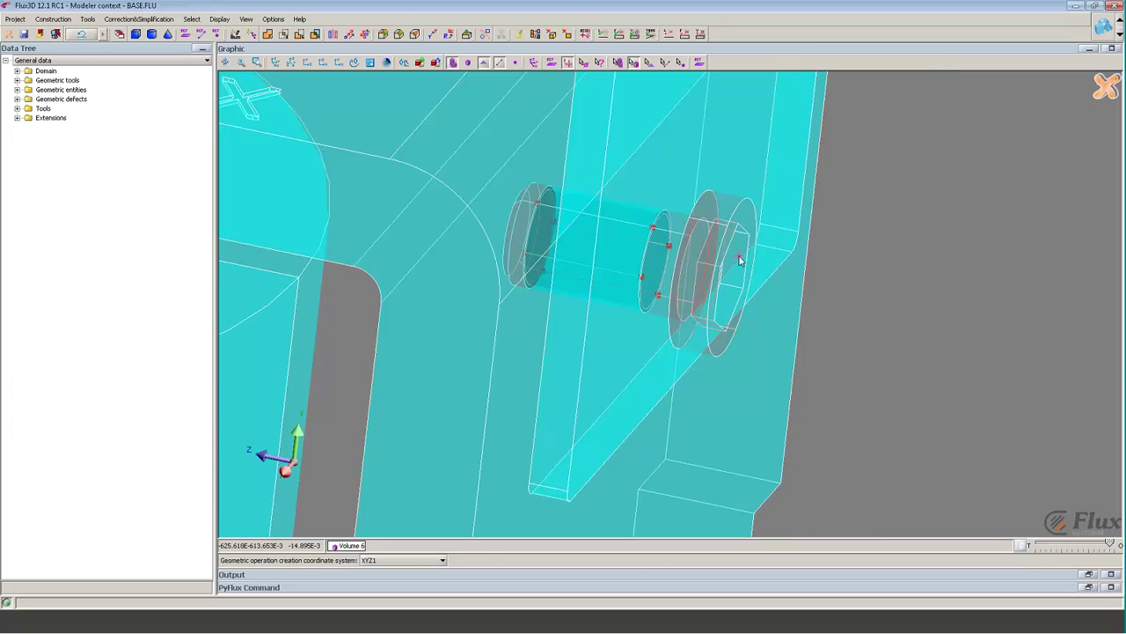
pyautogui.moveTo(700, 246); pyautogui.dragTo(705, 264, button='right')
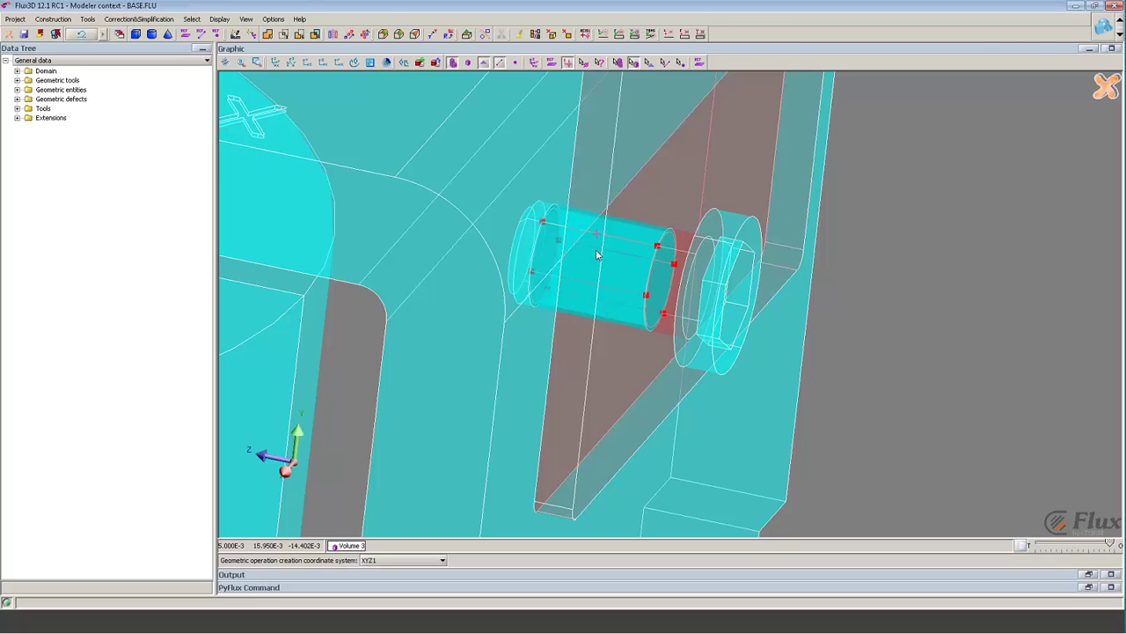
pyautogui.scroll(-2, 599, 262)
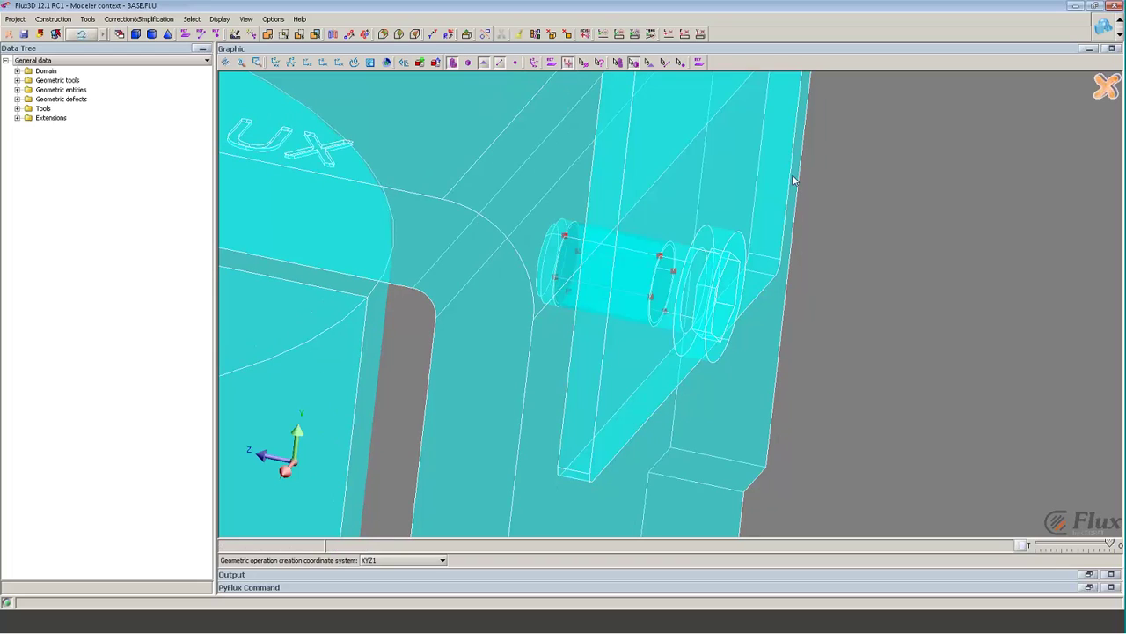
# - Simplify the detected small volume of the screw with a Simplify small volumes operation named SimplifyVolume_1
pyautogui.click(700, 34)
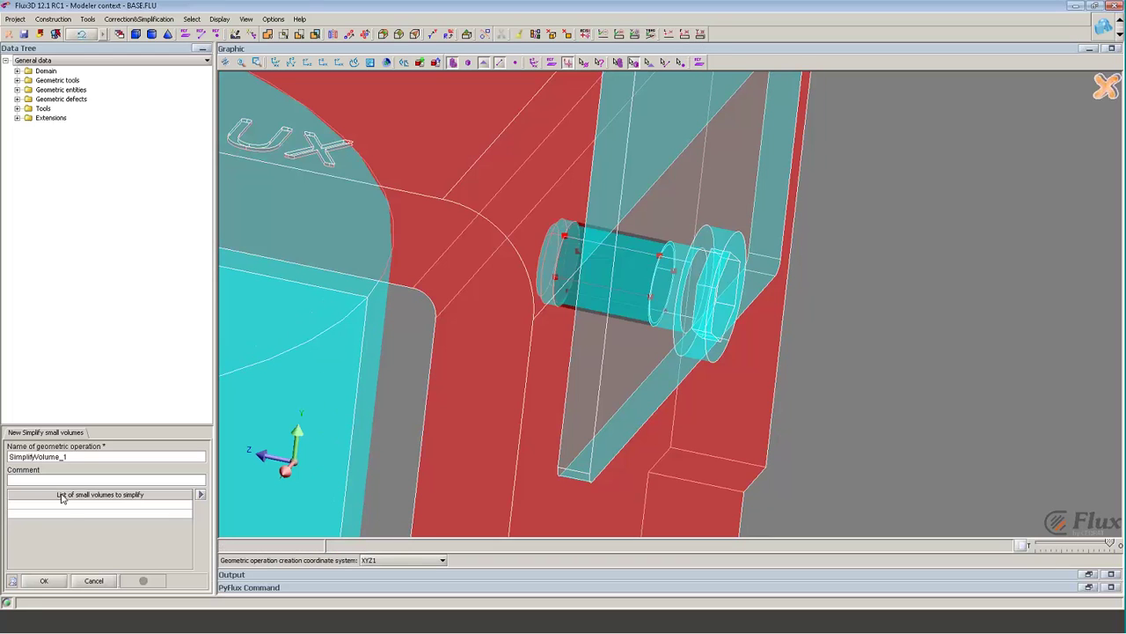
pyautogui.click(62, 500)
pyautogui.click(68, 525)
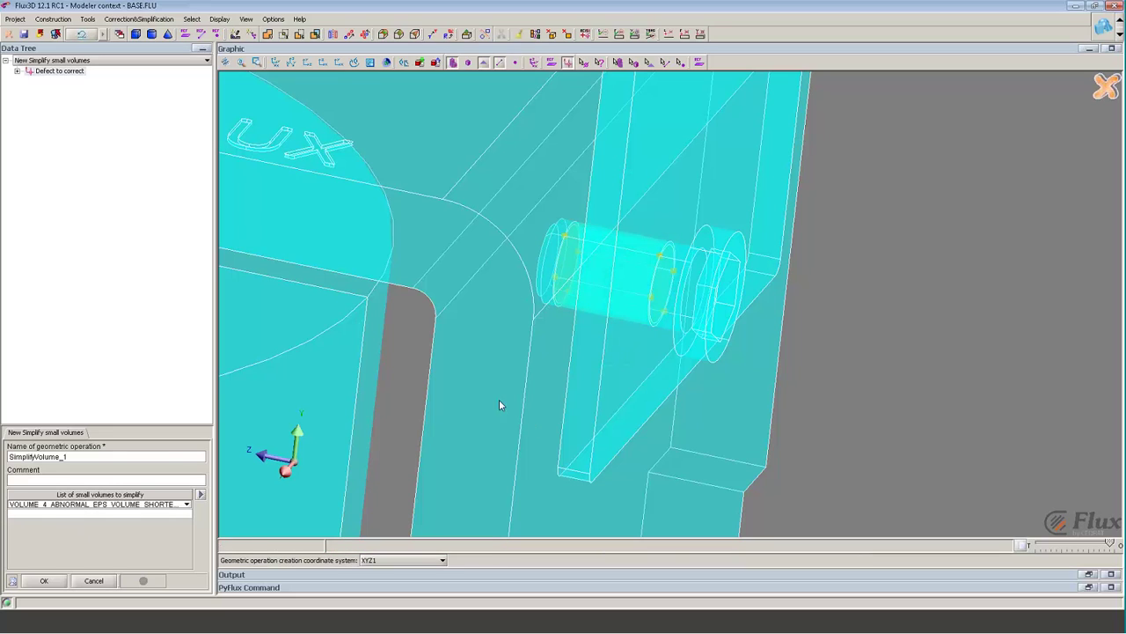
pyautogui.click(44, 582)
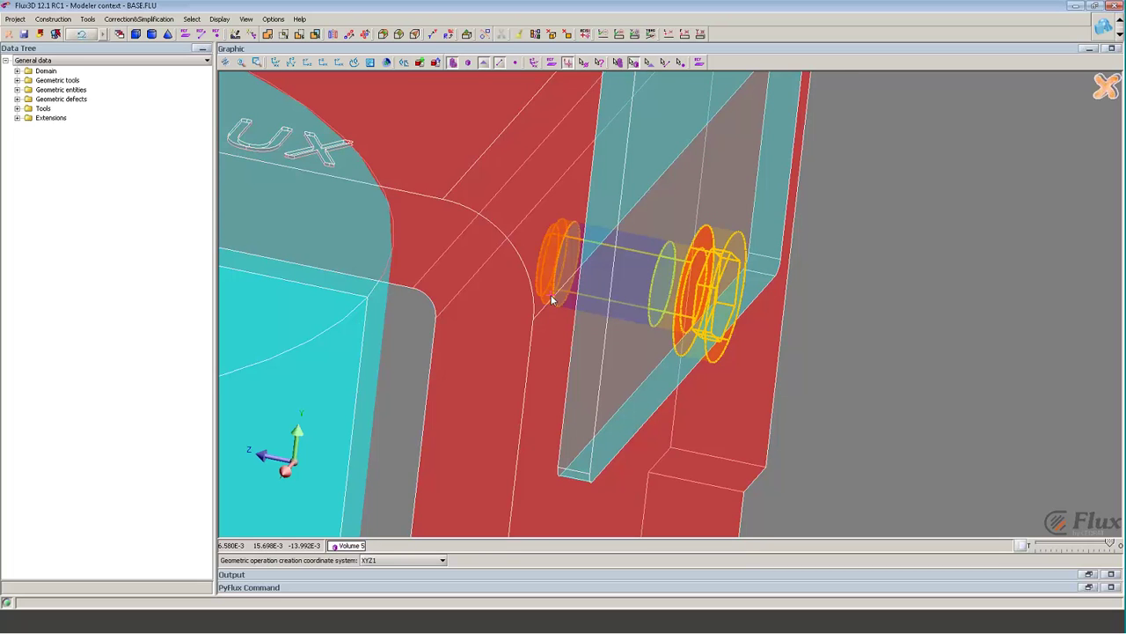
# - Remove the L-shaped bracket volume fixed to the side of the frame with a Remove volumes operation named RemoveVolume_1
pyautogui.scroll(-3, 553, 300)
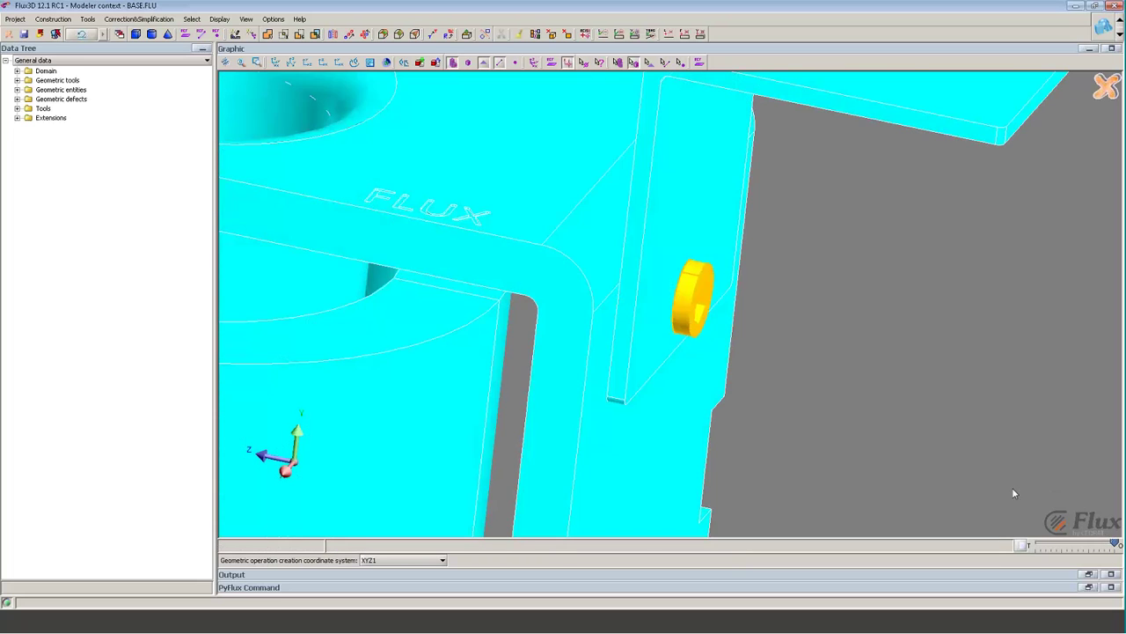
pyautogui.scroll(-5, 693, 387)
pyautogui.scroll(-1, 734, 305)
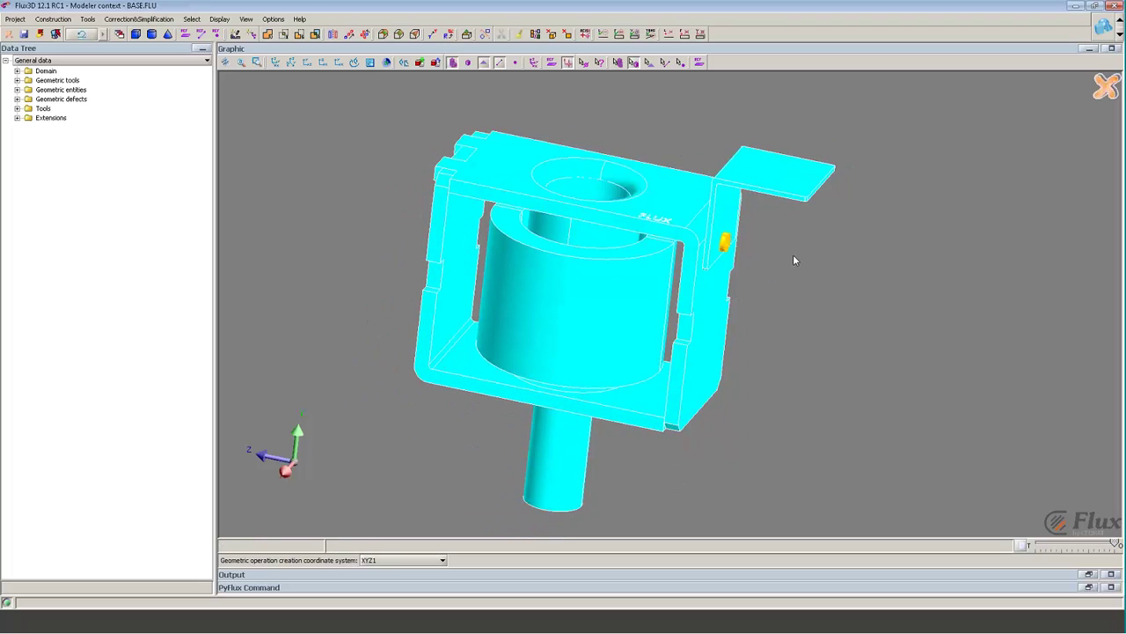
pyautogui.click(746, 200)
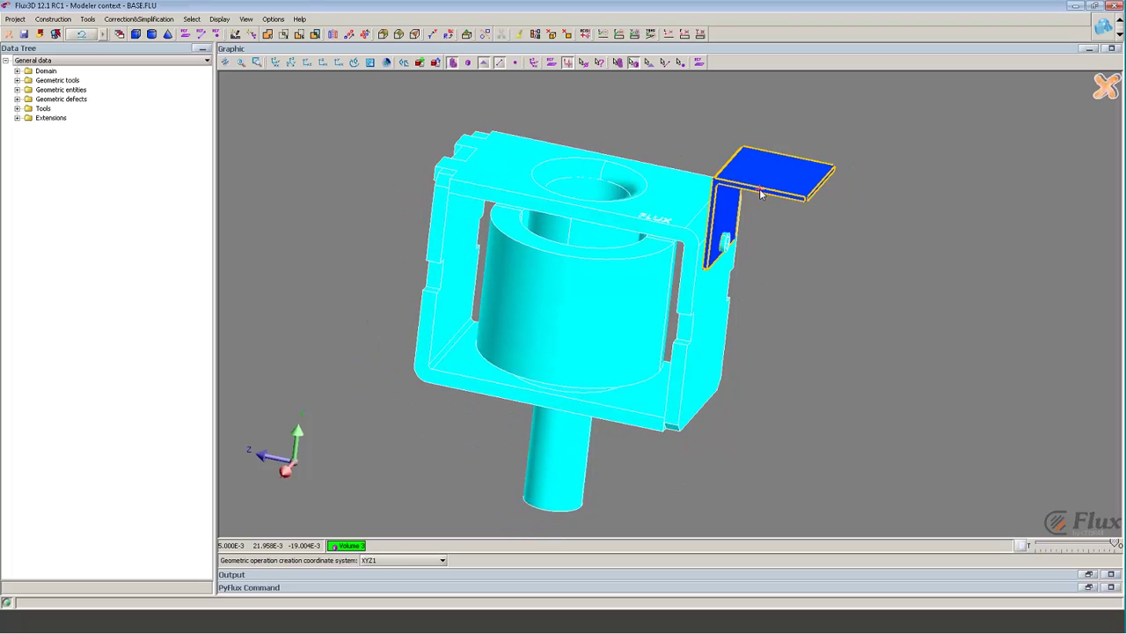
pyautogui.click(685, 118)
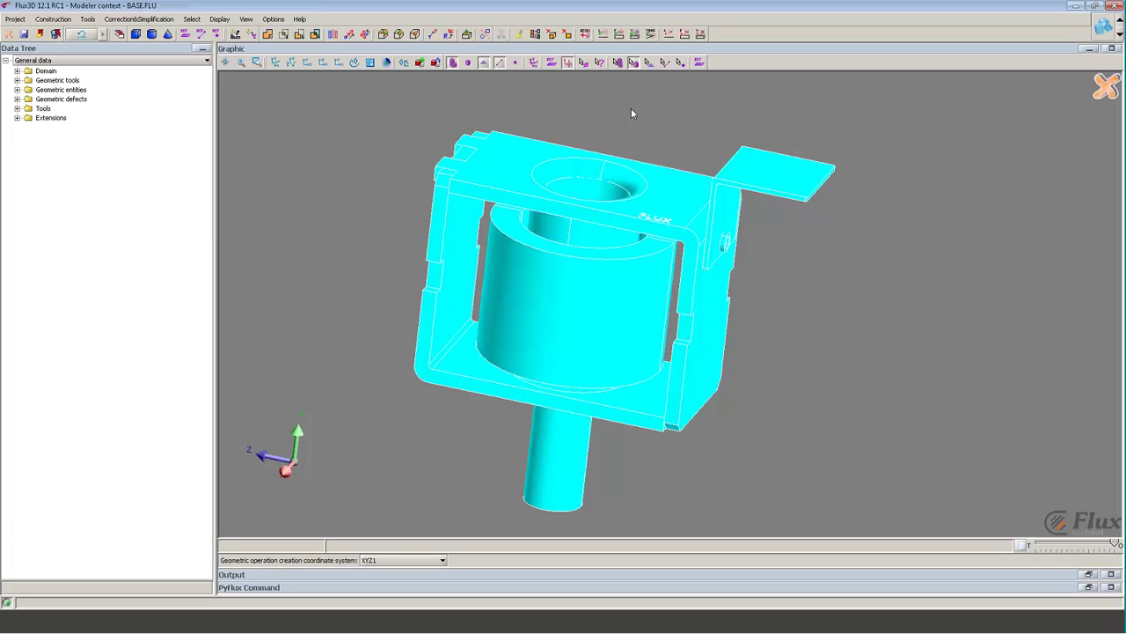
pyautogui.click(551, 35)
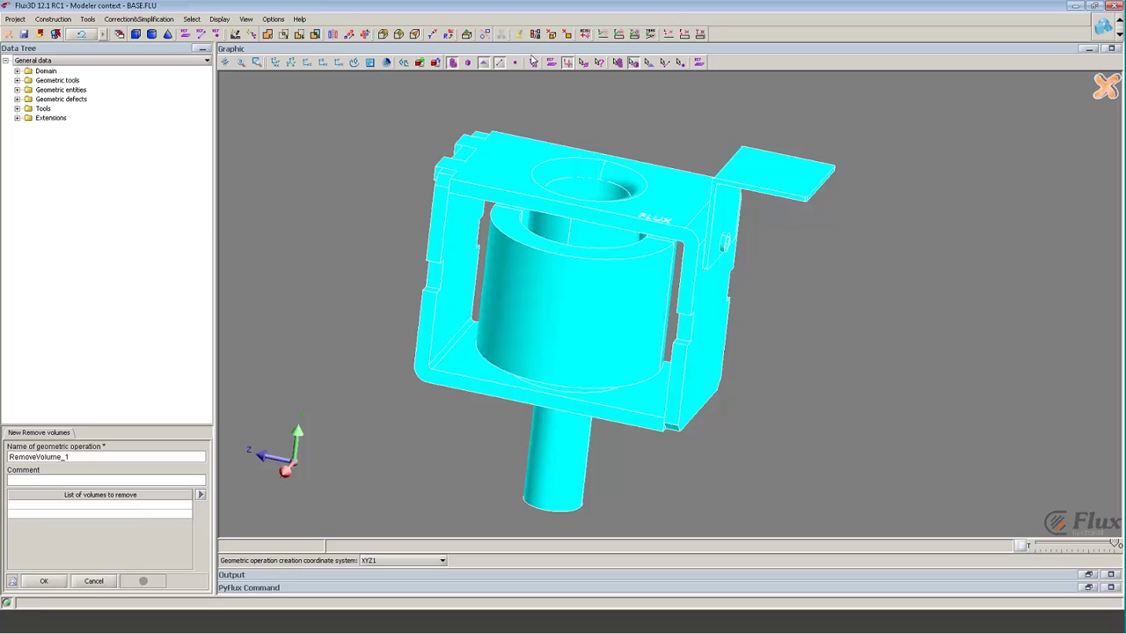
pyautogui.click(131, 513)
pyautogui.click(779, 171)
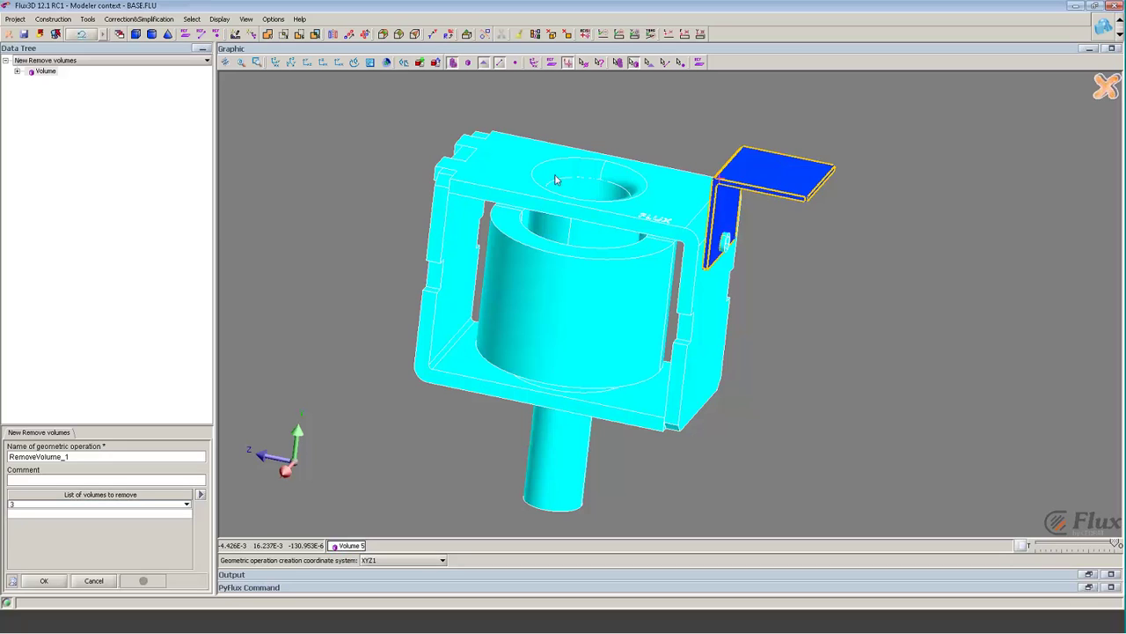
pyautogui.click(43, 580)
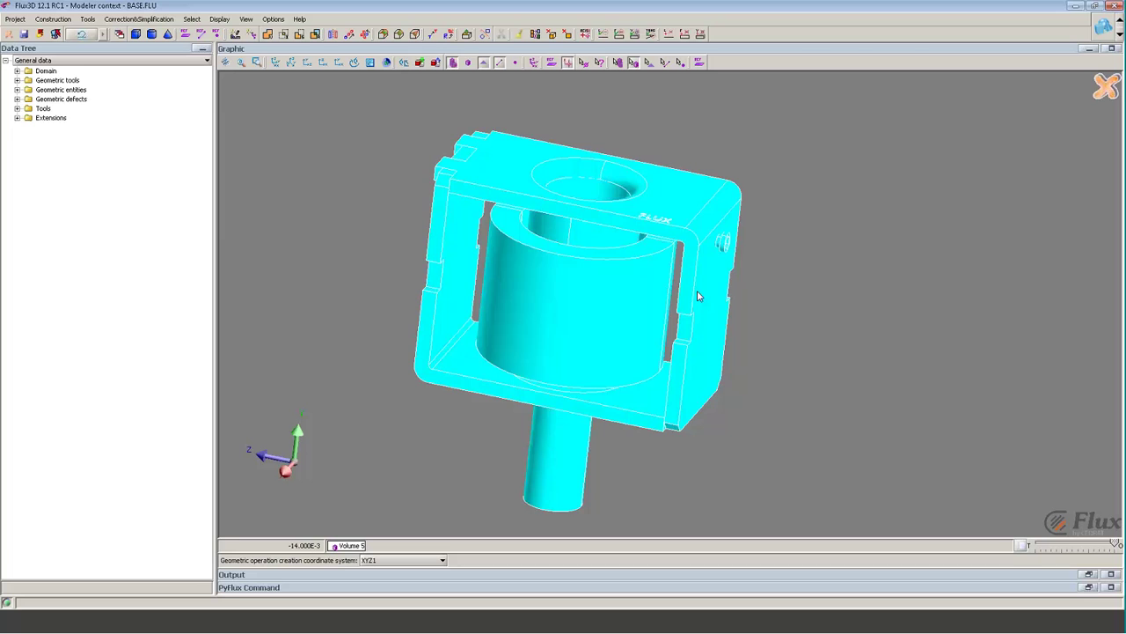
# - Start a Remove faces operation named RemoveFace_1 on the recessed faces of the engraved F, L, U and X letters on the frame
pyautogui.moveTo(613, 314); pyautogui.dragTo(585, 287)
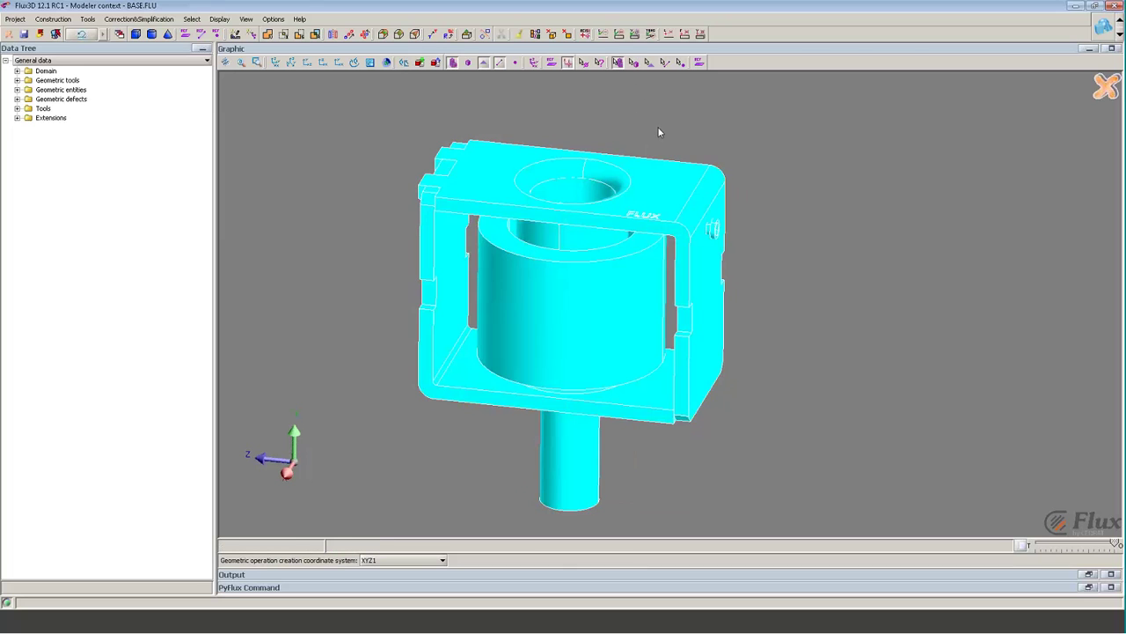
pyautogui.moveTo(615, 272); pyautogui.dragTo(663, 302)
pyautogui.scroll(5, 663, 302)
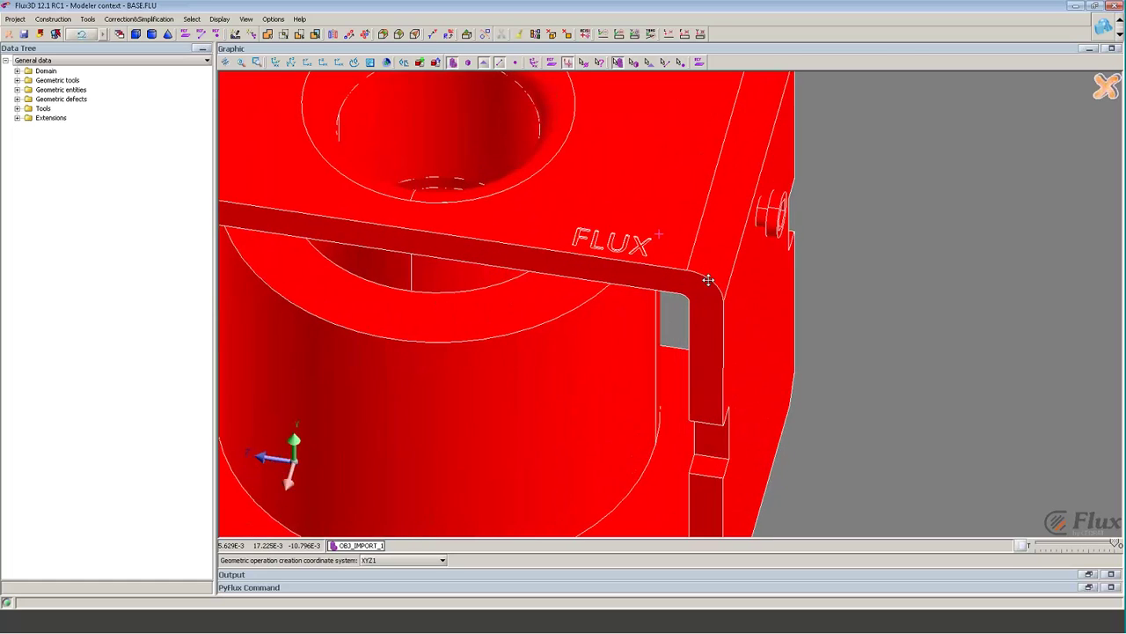
pyautogui.scroll(6, 616, 282)
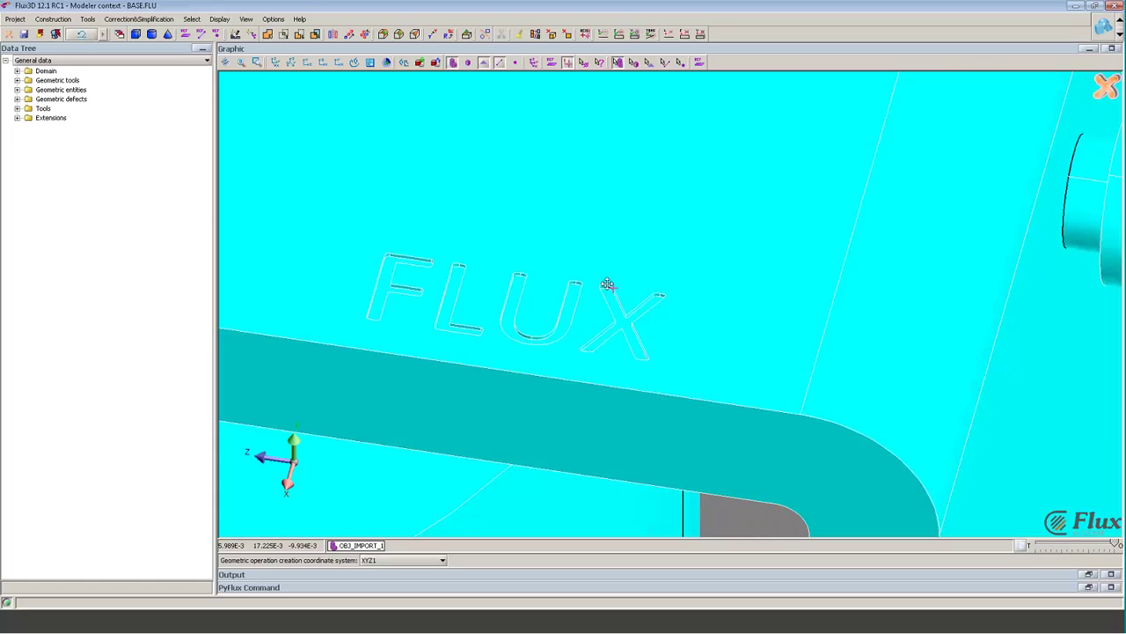
pyautogui.moveTo(607, 284); pyautogui.dragTo(684, 189, button='right')
pyautogui.scroll(3, 684, 190)
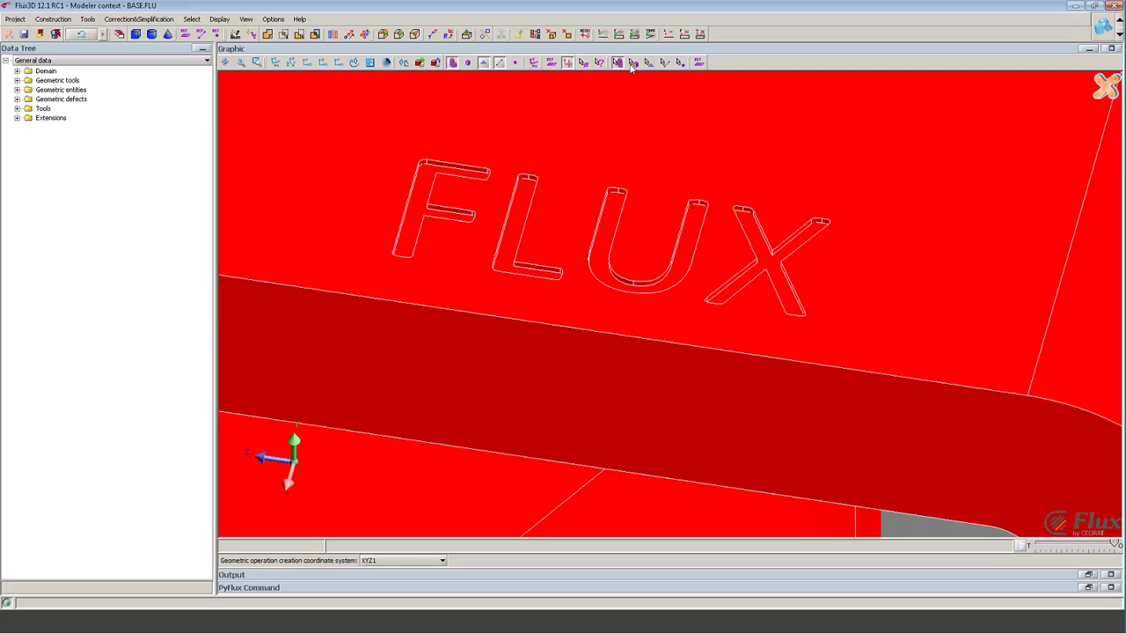
pyautogui.click(647, 64)
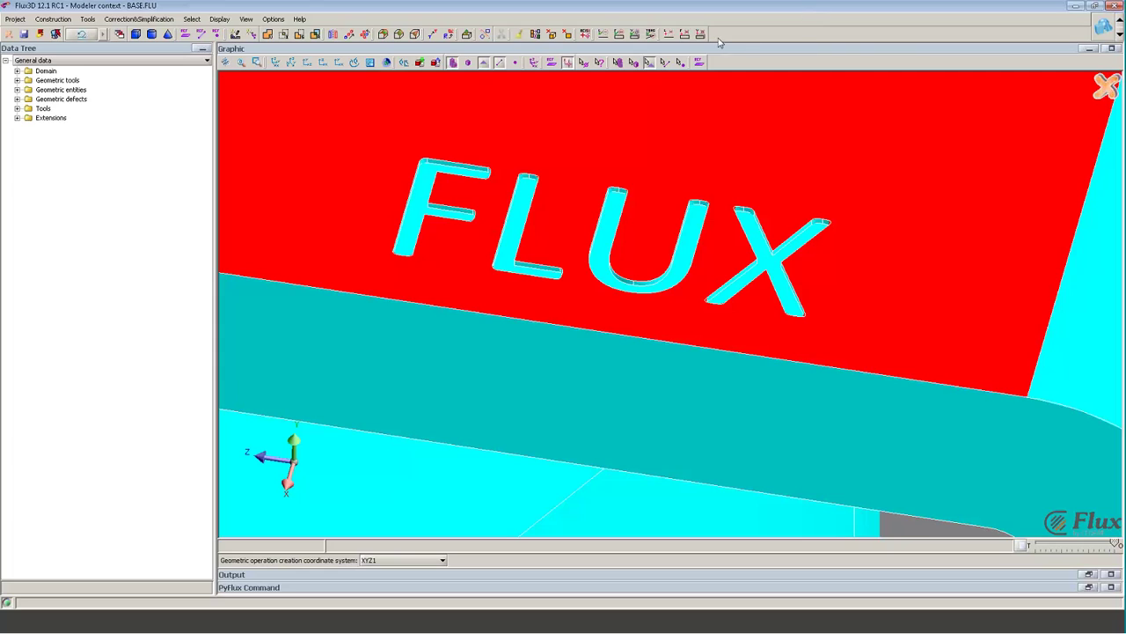
pyautogui.click(567, 35)
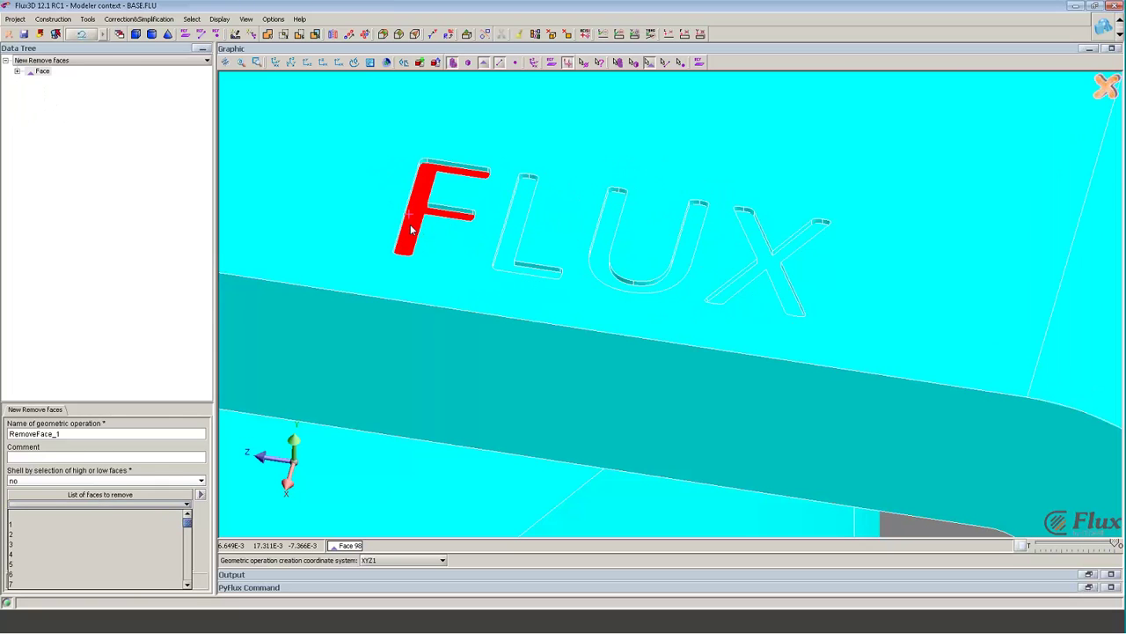
pyautogui.click(408, 214)
pyautogui.click(513, 238)
pyautogui.click(608, 243)
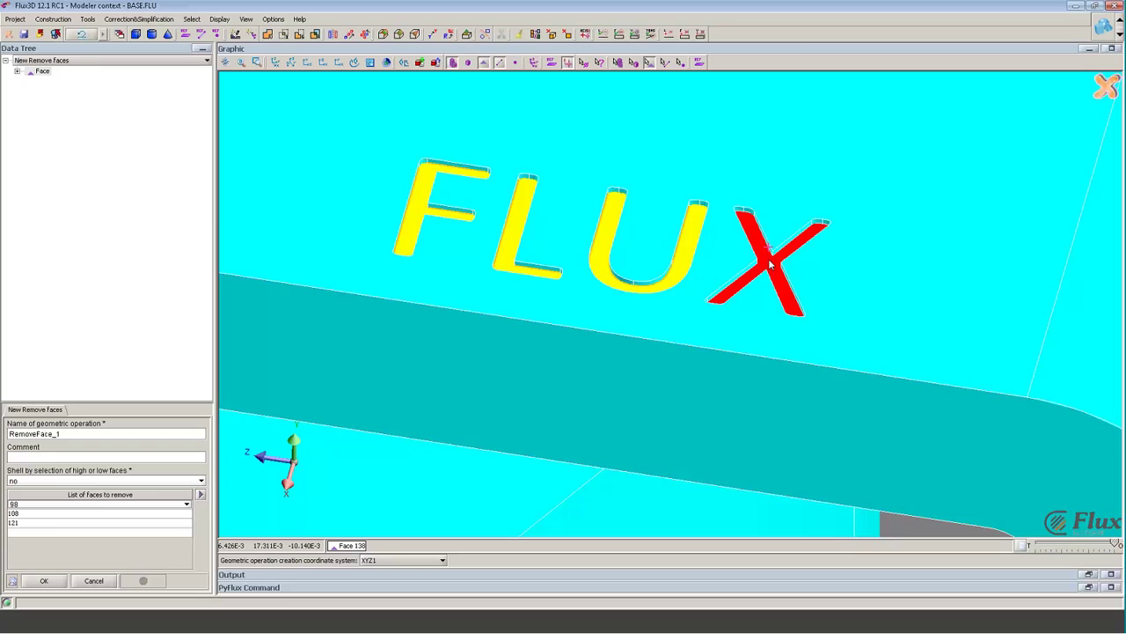
pyautogui.click(739, 262)
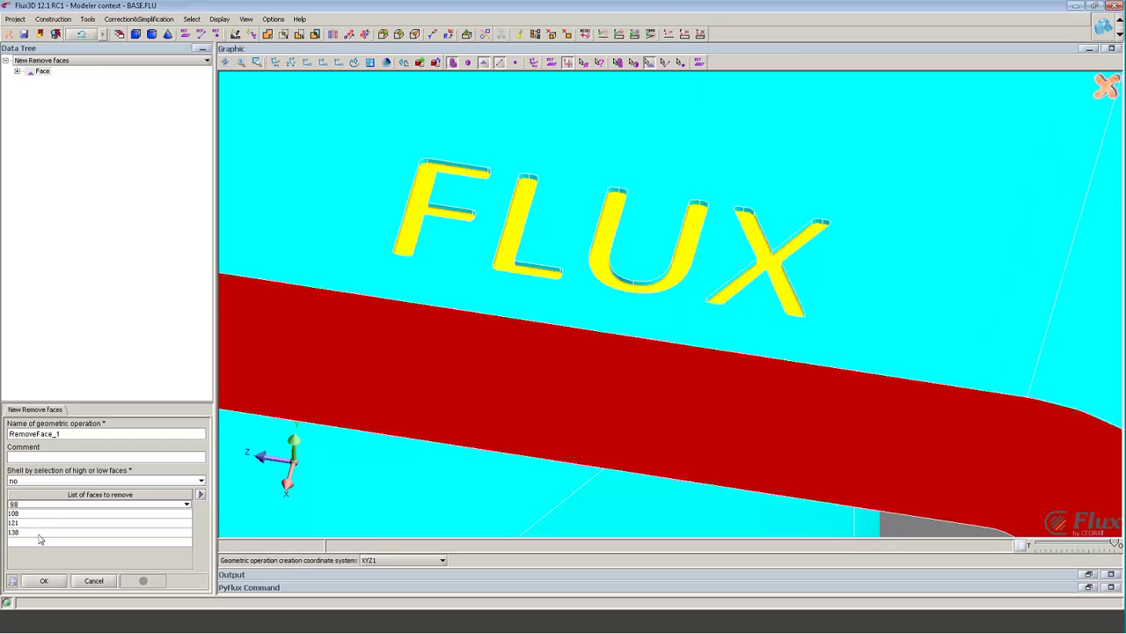
# - Set shell by selection of high or low faces to yes for the letter faces and carry out RemoveFace_1
pyautogui.click(50, 481)
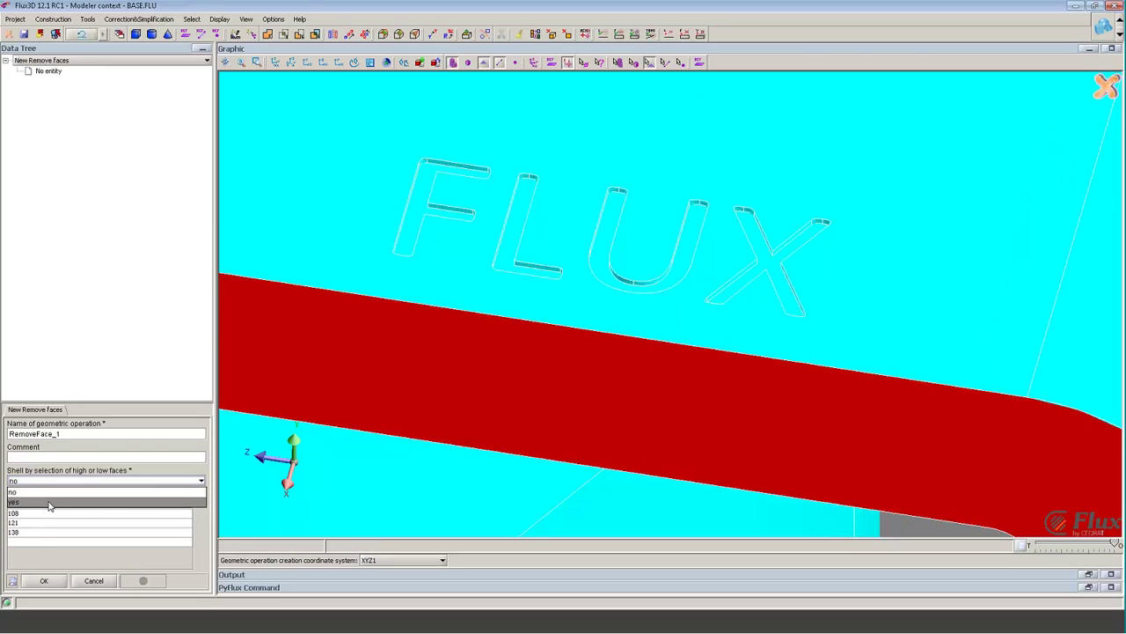
pyautogui.click(50, 502)
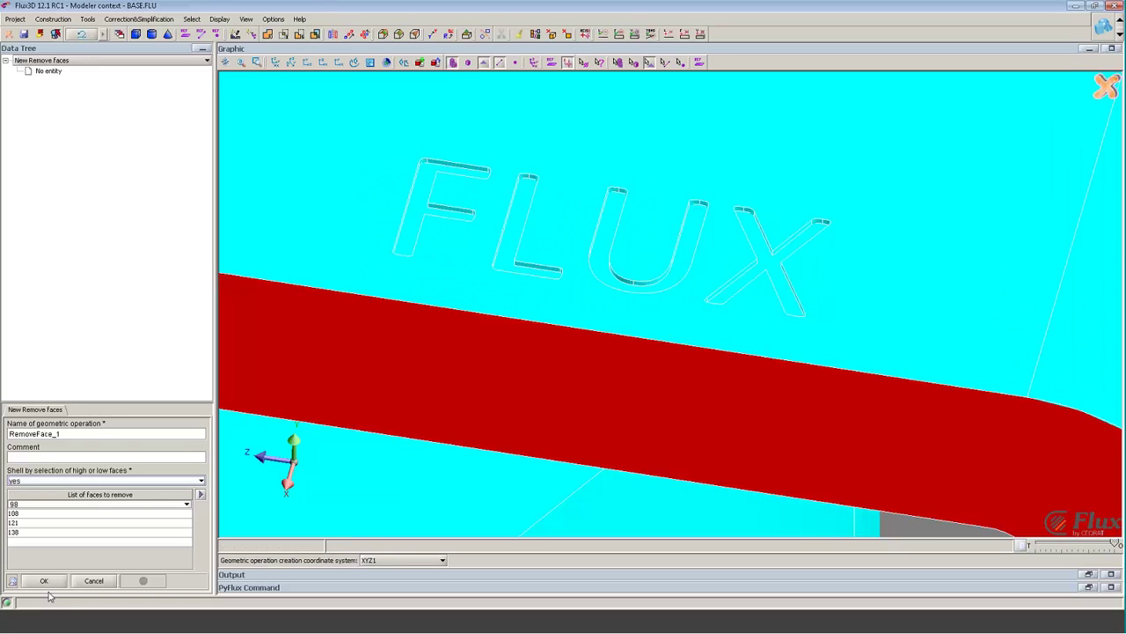
pyautogui.click(44, 582)
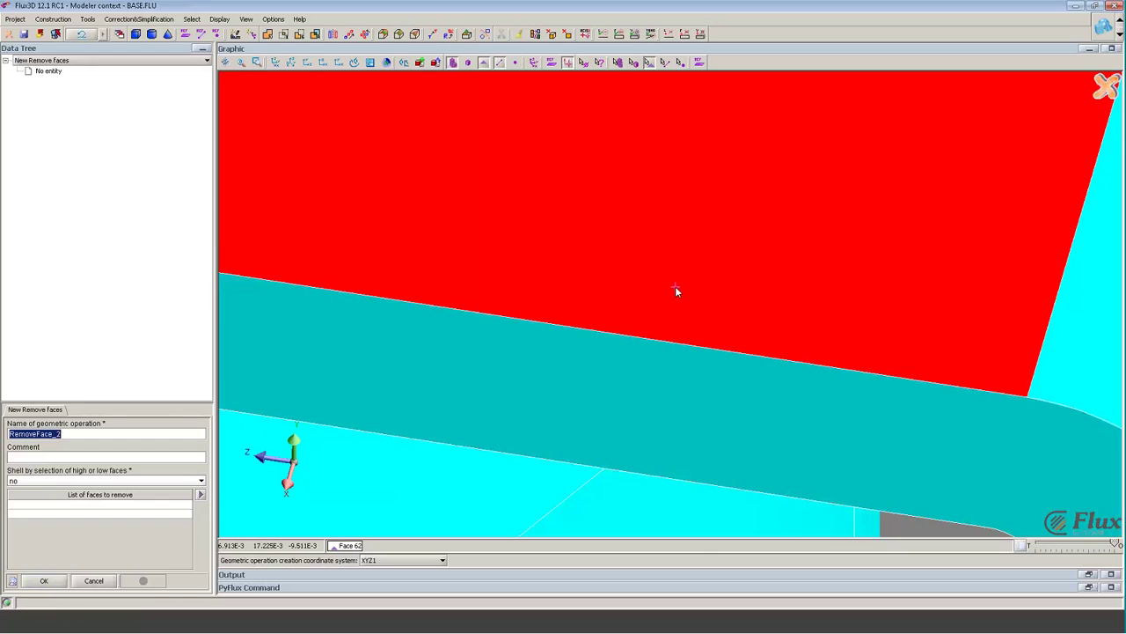
# - Remove the hexagonal recess in the screw head on the frame's side with RemoveFace_2, with shell by selection of high or low faces set to yes
pyautogui.scroll(-5, 619, 288)
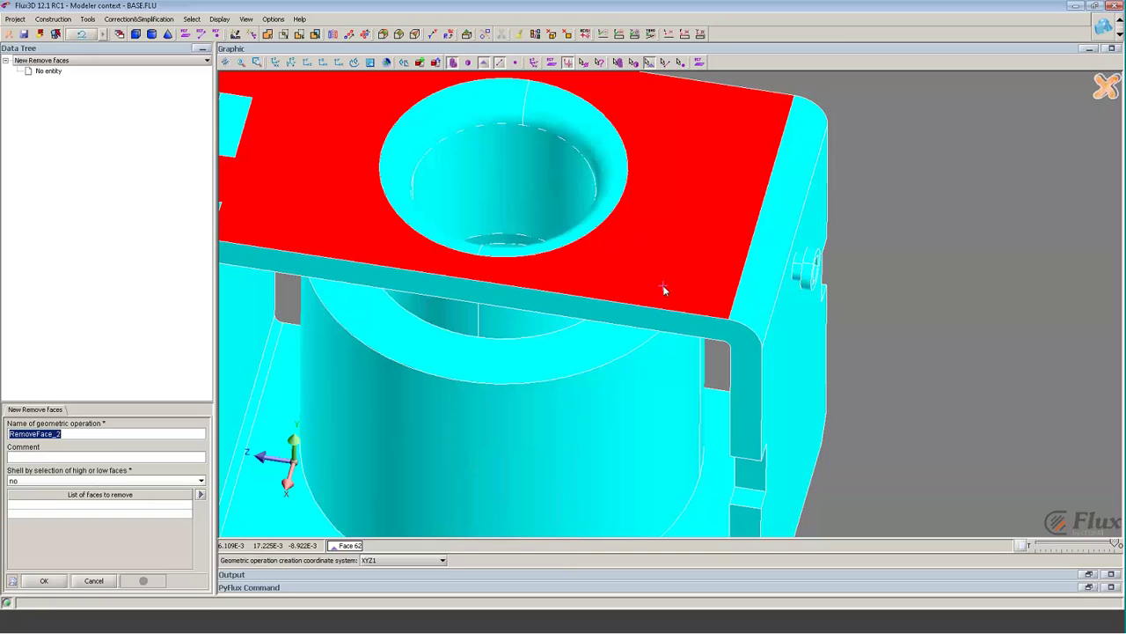
pyautogui.moveTo(663, 289); pyautogui.dragTo(557, 236)
pyautogui.scroll(5, 799, 268)
pyautogui.moveTo(799, 269); pyautogui.dragTo(717, 279, button='right')
pyautogui.click(91, 504)
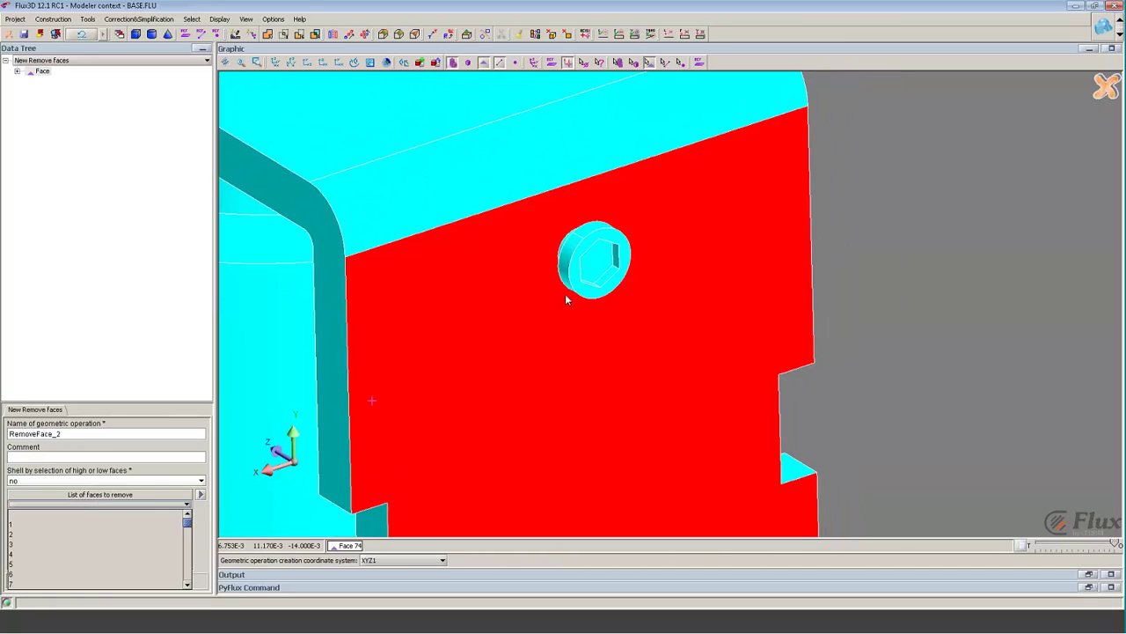
pyautogui.click(597, 261)
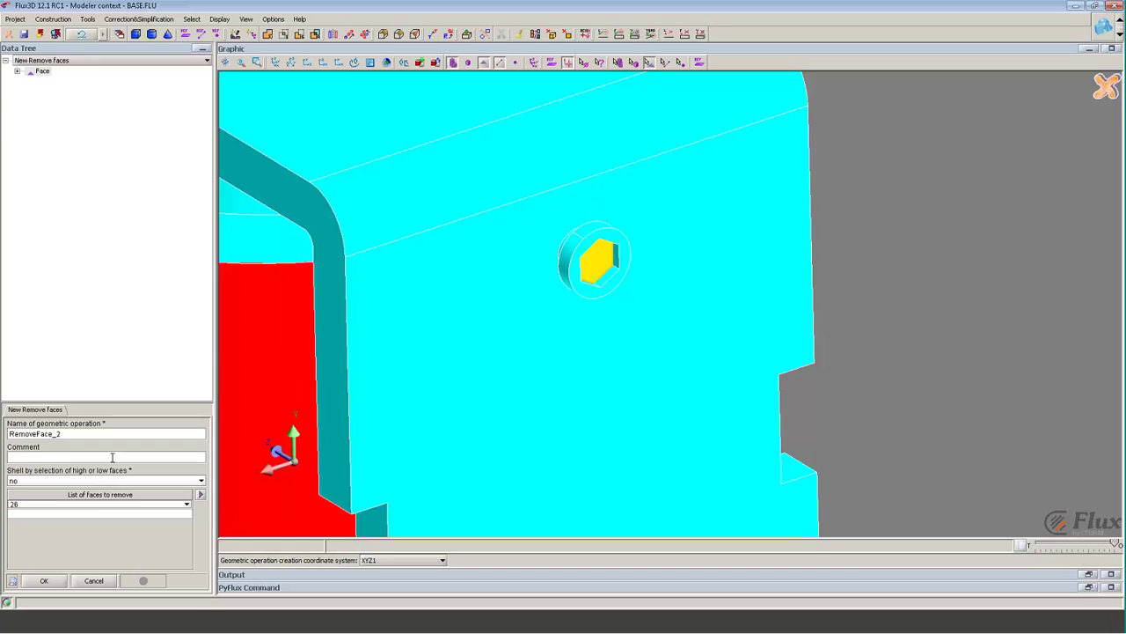
pyautogui.click(110, 481)
pyautogui.click(71, 502)
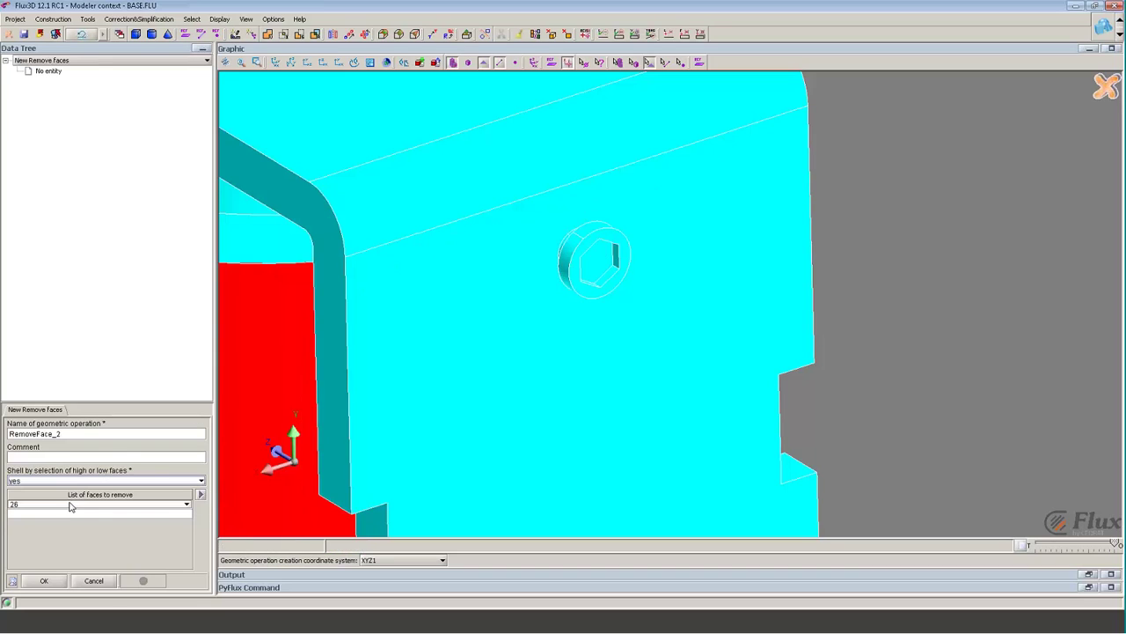
pyautogui.click(44, 581)
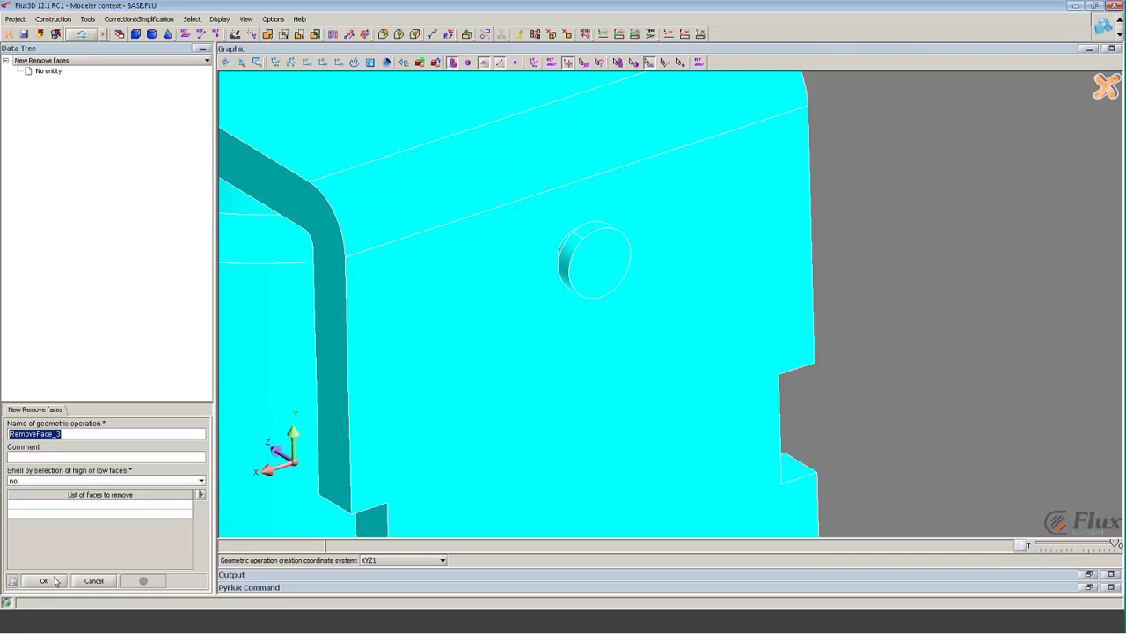
# - Examine the frame and plunger from the underside and leave the Remove faces command
pyautogui.click(599, 264)
pyautogui.scroll(-3, 568, 299)
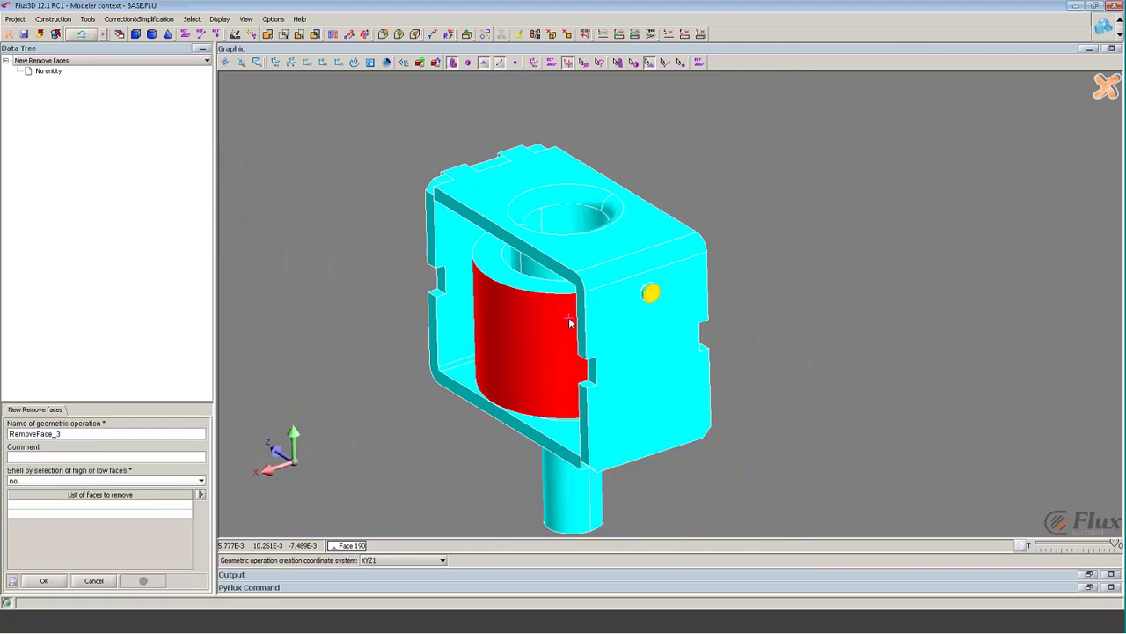
pyautogui.moveTo(580, 317); pyautogui.dragTo(665, 286)
pyautogui.moveTo(601, 218); pyautogui.dragTo(615, 327)
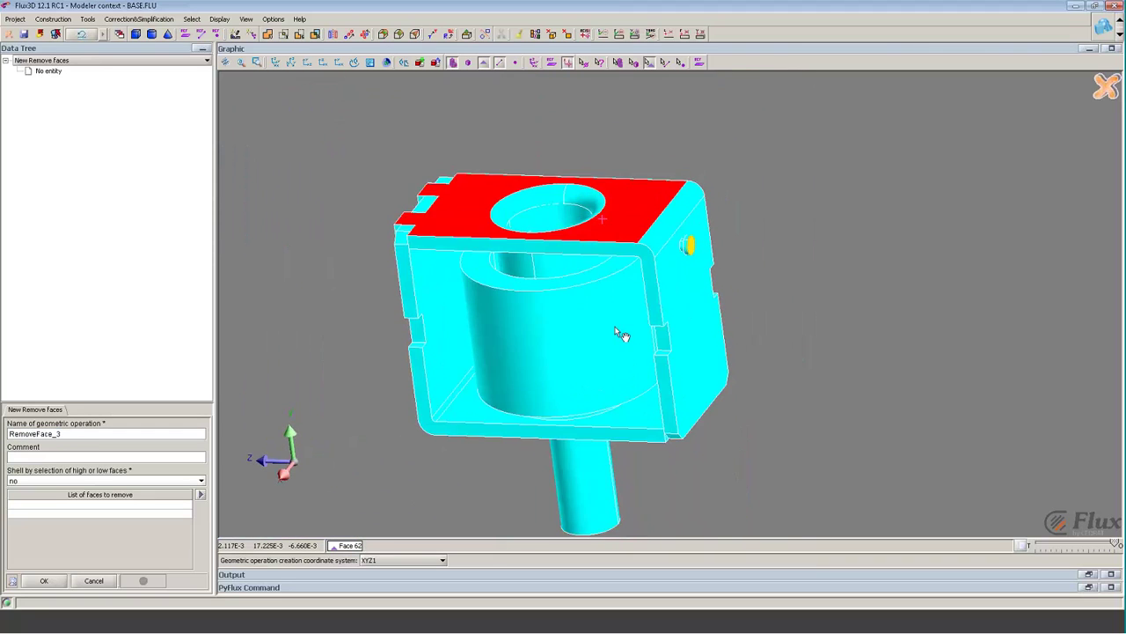
pyautogui.moveTo(619, 334); pyautogui.dragTo(570, 355, button='middle')
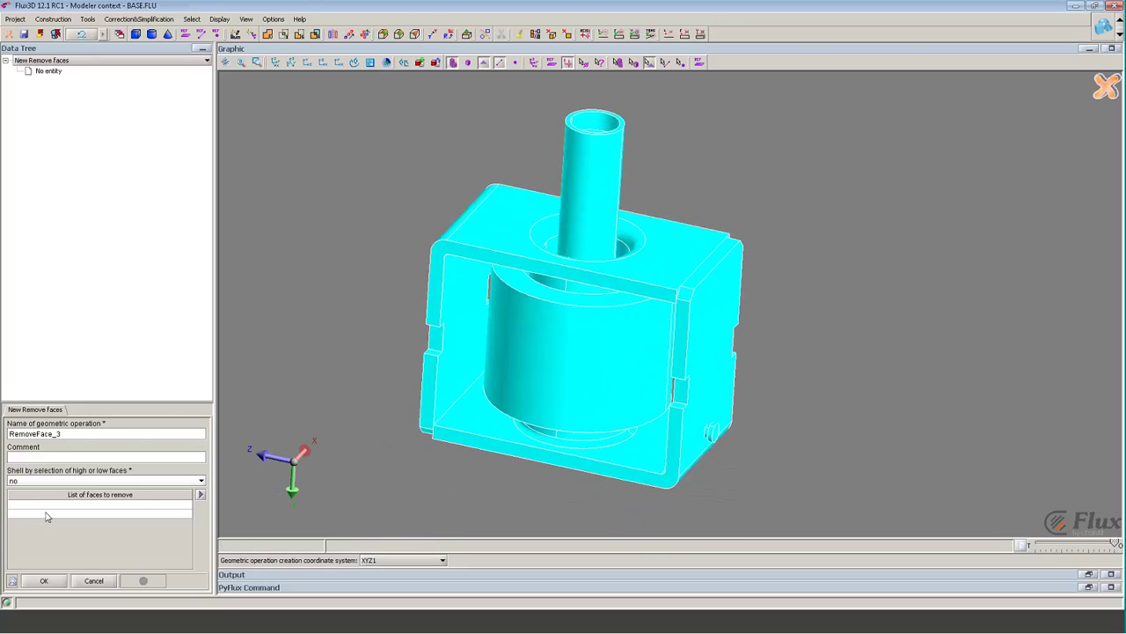
pyautogui.click(93, 581)
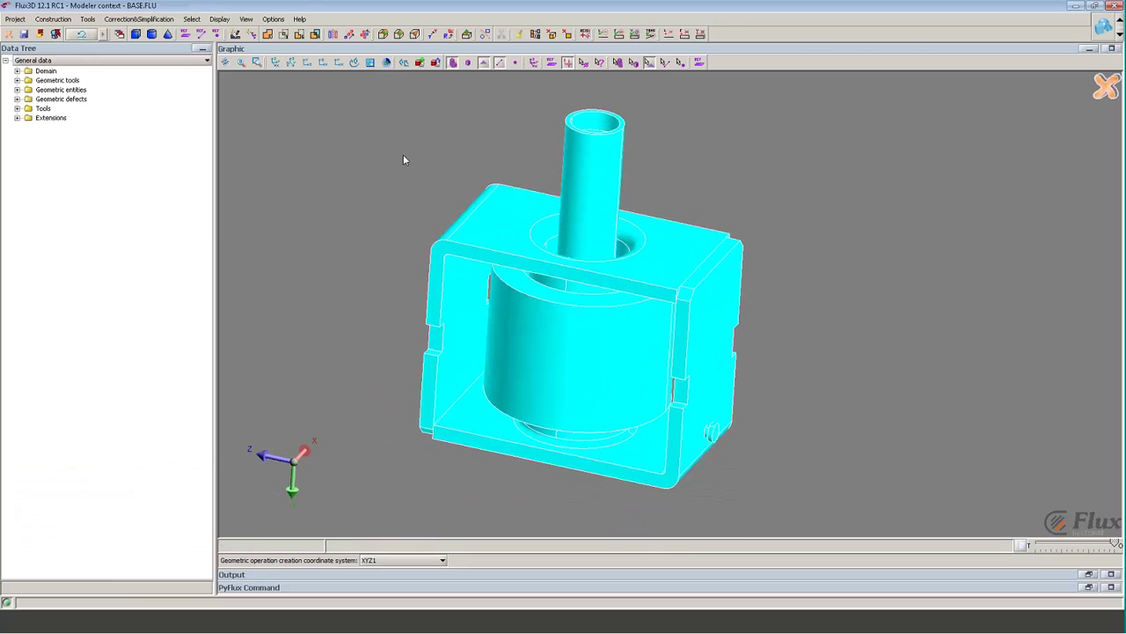
# - Set up a Defeature objects operation named Defeature_1 on OBJ_IMPORT_1 for fillets up to radius 5 and holes up to diameter 5
pyautogui.click(519, 36)
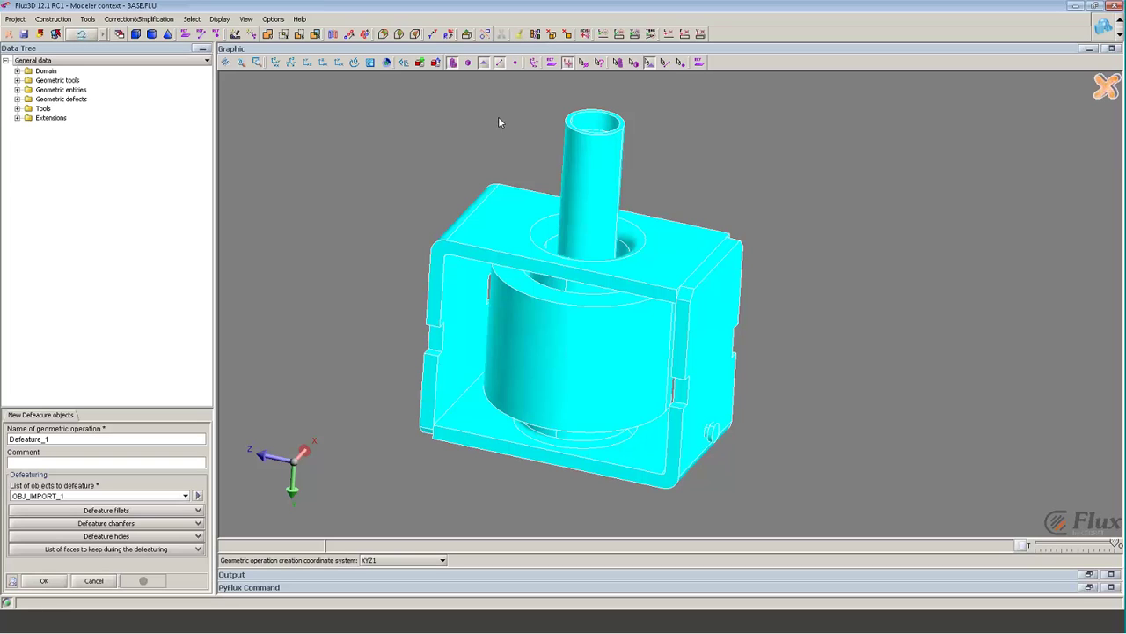
pyautogui.click(84, 512)
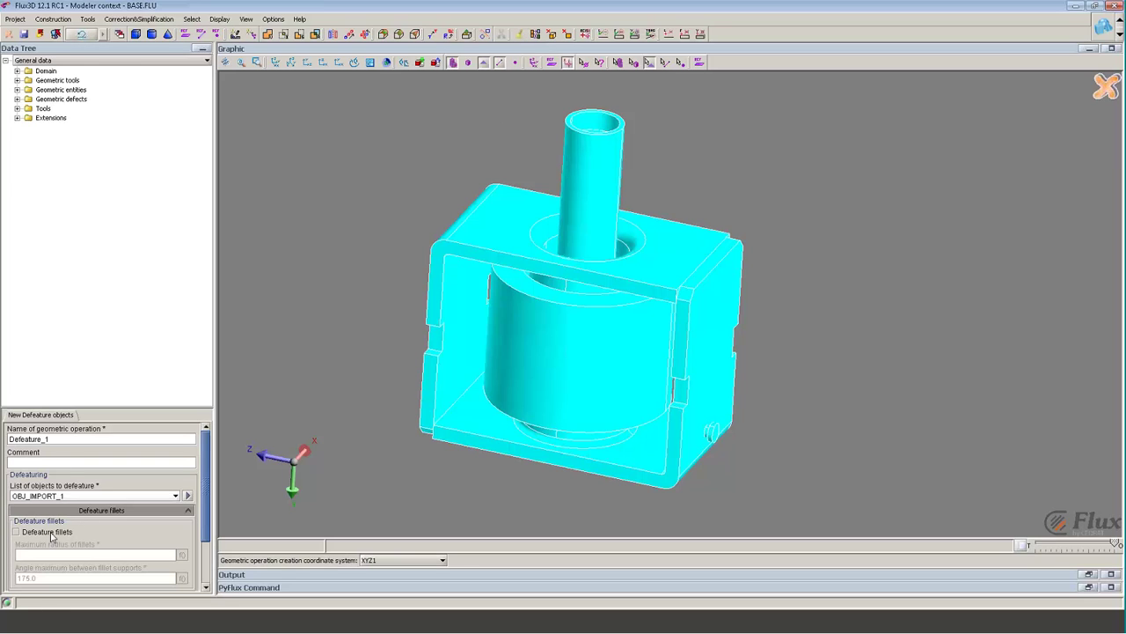
pyautogui.click(17, 532)
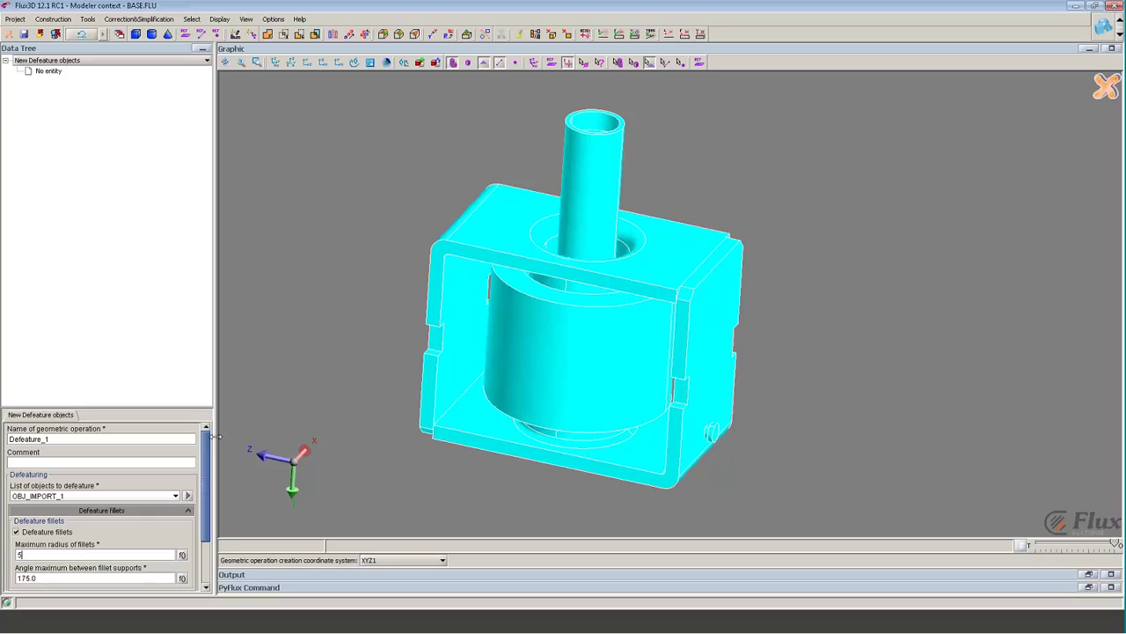
pyautogui.moveTo(203, 462); pyautogui.dragTo(205, 530)
pyautogui.click(138, 550)
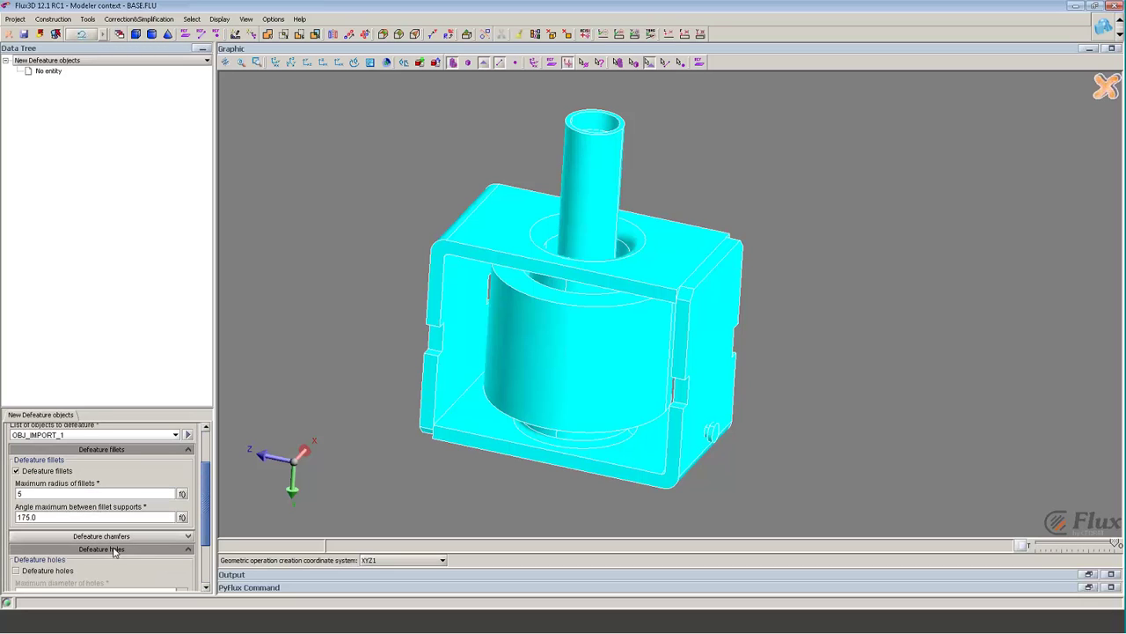
pyautogui.click(73, 569)
pyautogui.write('5')
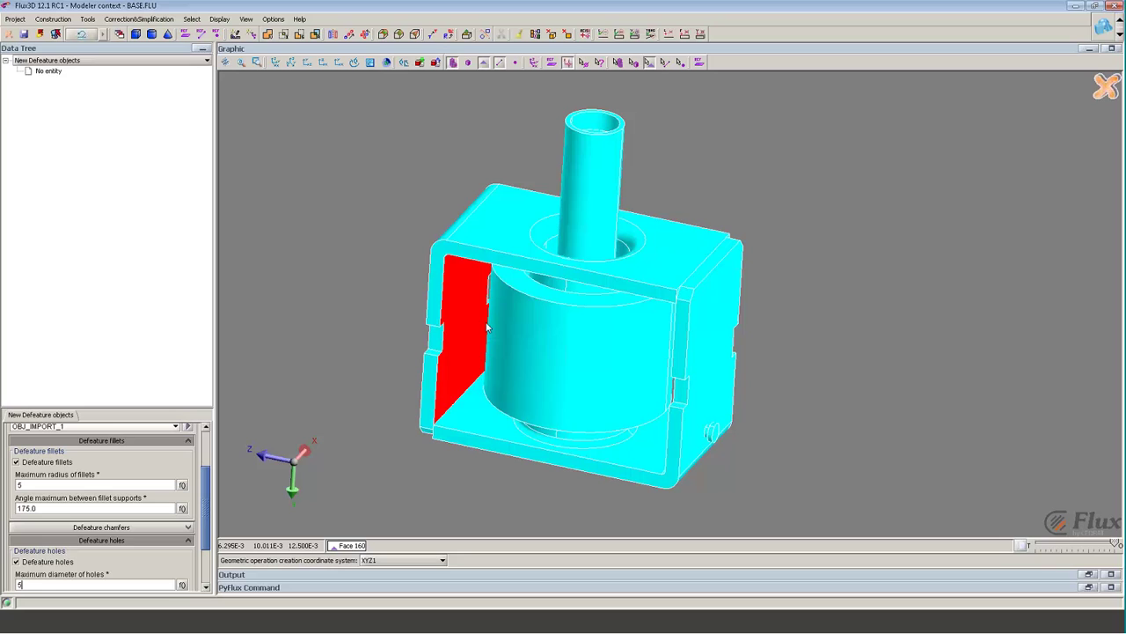
# - Highlight the frame's rounded corner and the plunger's blind hole, and apply Defeature_1 to remove such features
pyautogui.click(544, 235)
pyautogui.click(448, 239)
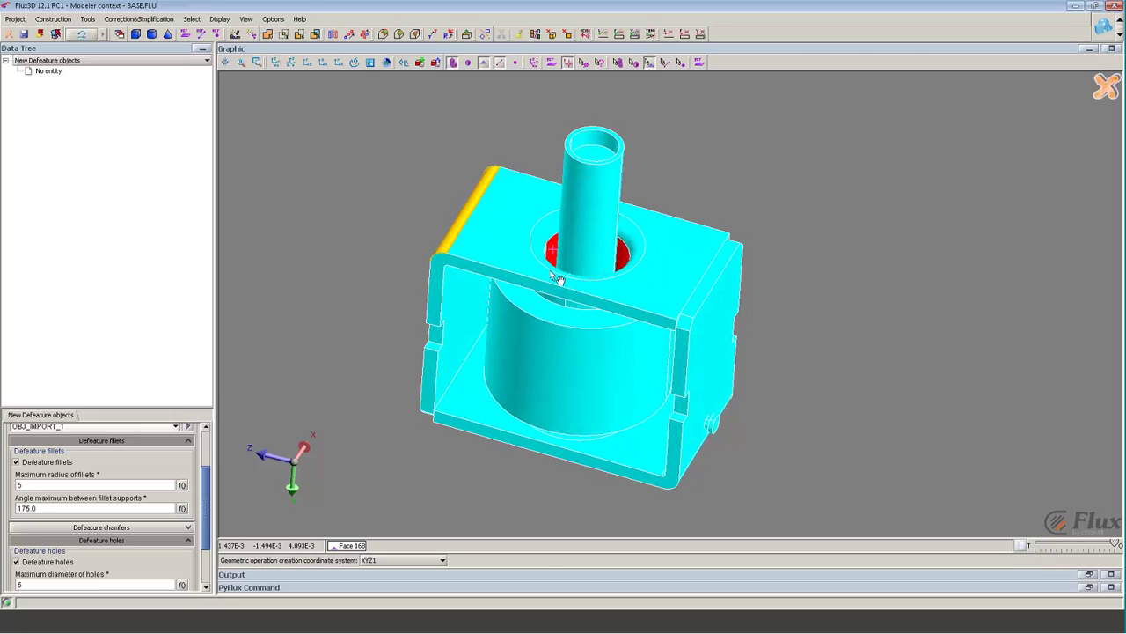
pyautogui.click(596, 155)
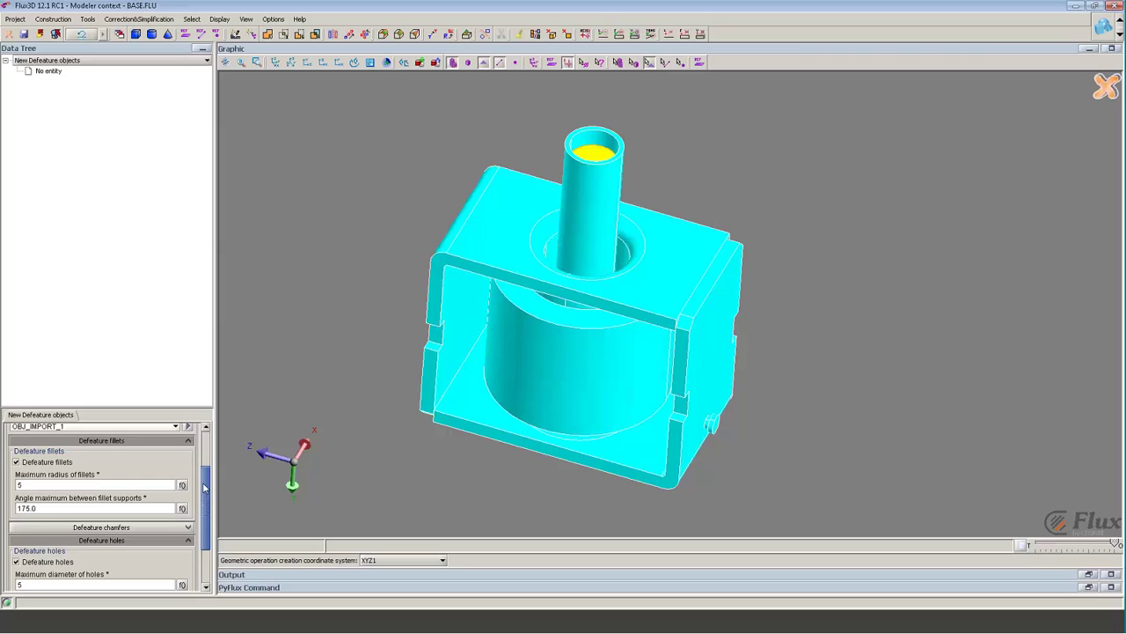
pyautogui.moveTo(203, 487); pyautogui.dragTo(201, 532)
pyautogui.click(46, 582)
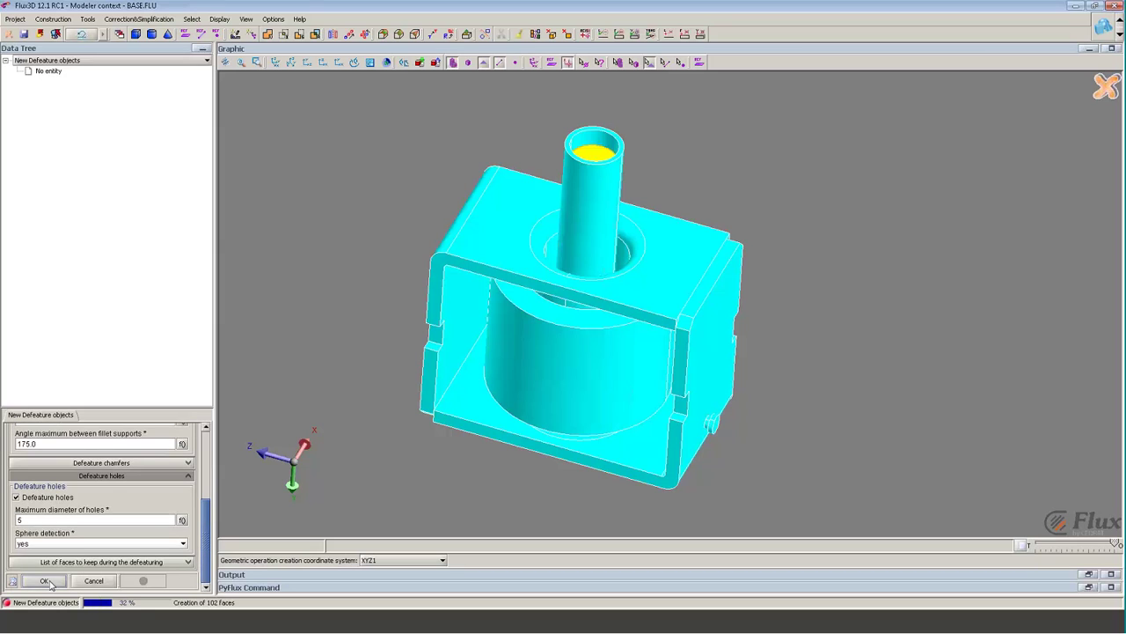
pyautogui.moveTo(581, 388); pyautogui.dragTo(627, 350)
pyautogui.moveTo(631, 384); pyautogui.dragTo(640, 377, button='right')
pyautogui.moveTo(639, 377); pyautogui.dragTo(645, 382, button='middle')
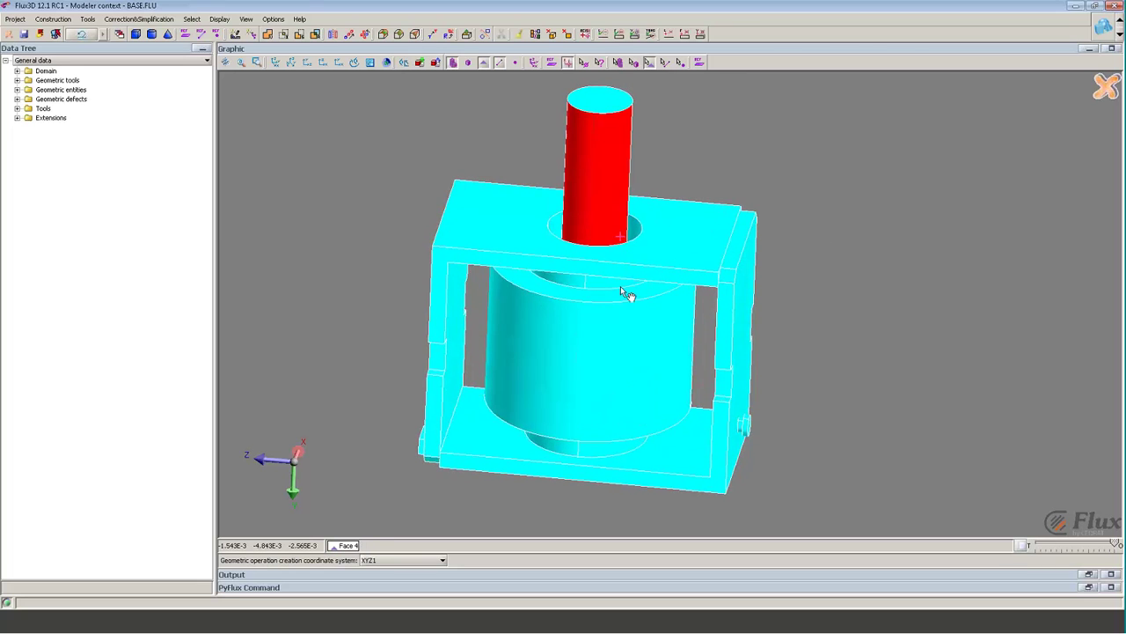
pyautogui.moveTo(626, 292); pyautogui.dragTo(666, 229, button='middle')
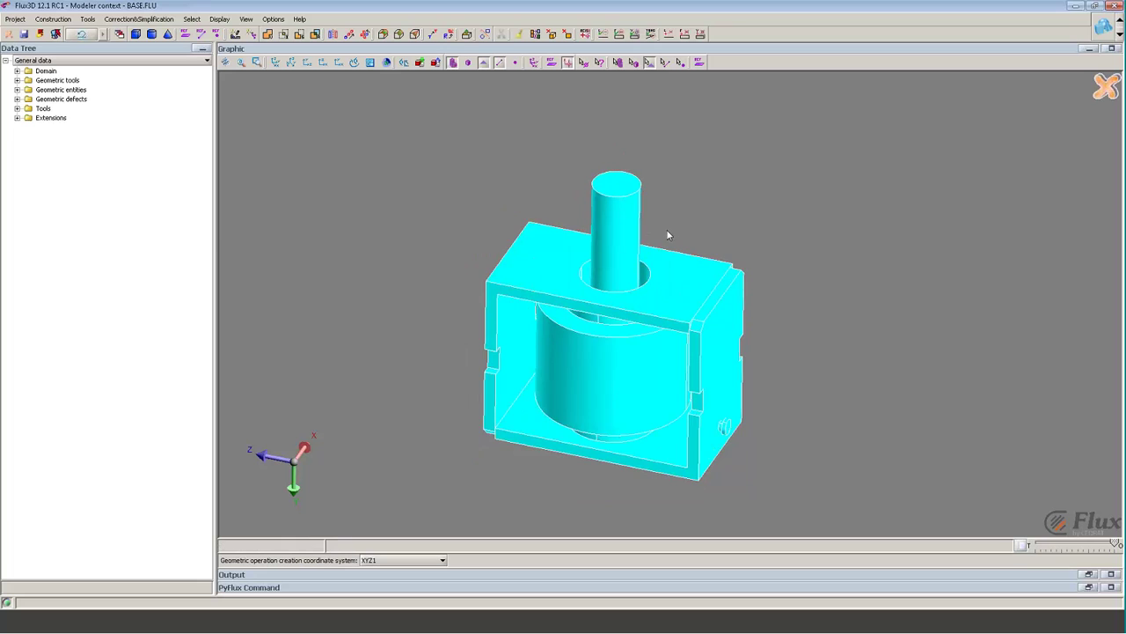
# - Start a Cut operation on OBJ_IMPORT_1 with YZ_PLANE as the cut reference plane
pyautogui.click(501, 34)
pyautogui.moveTo(616, 334); pyautogui.dragTo(621, 264, button='middle')
pyautogui.click(110, 483)
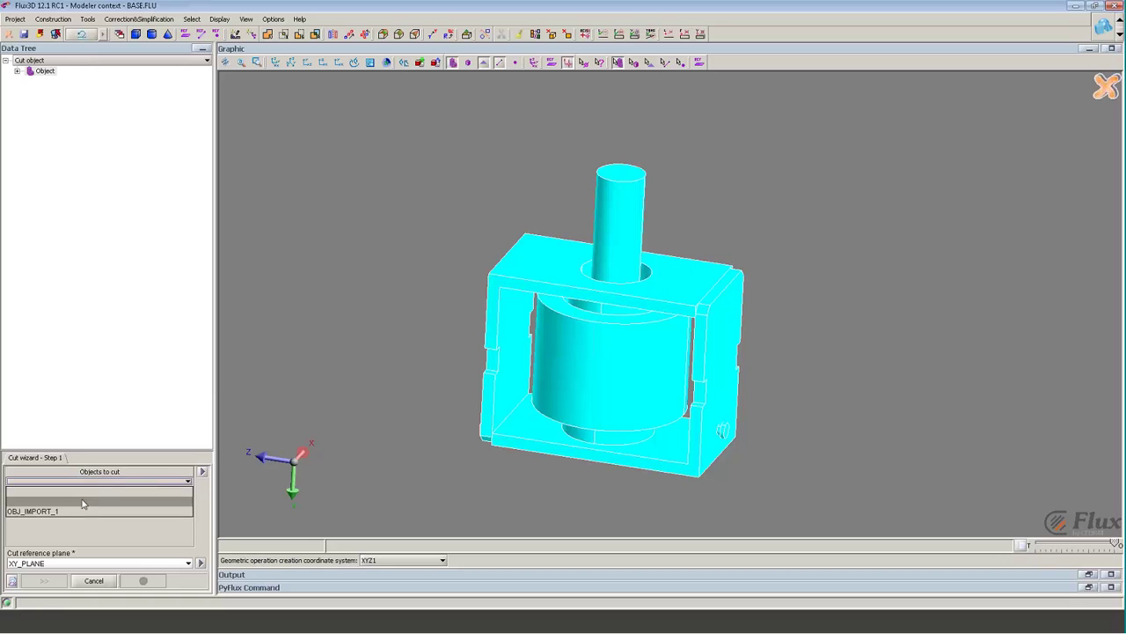
pyautogui.click(53, 505)
pyautogui.click(54, 563)
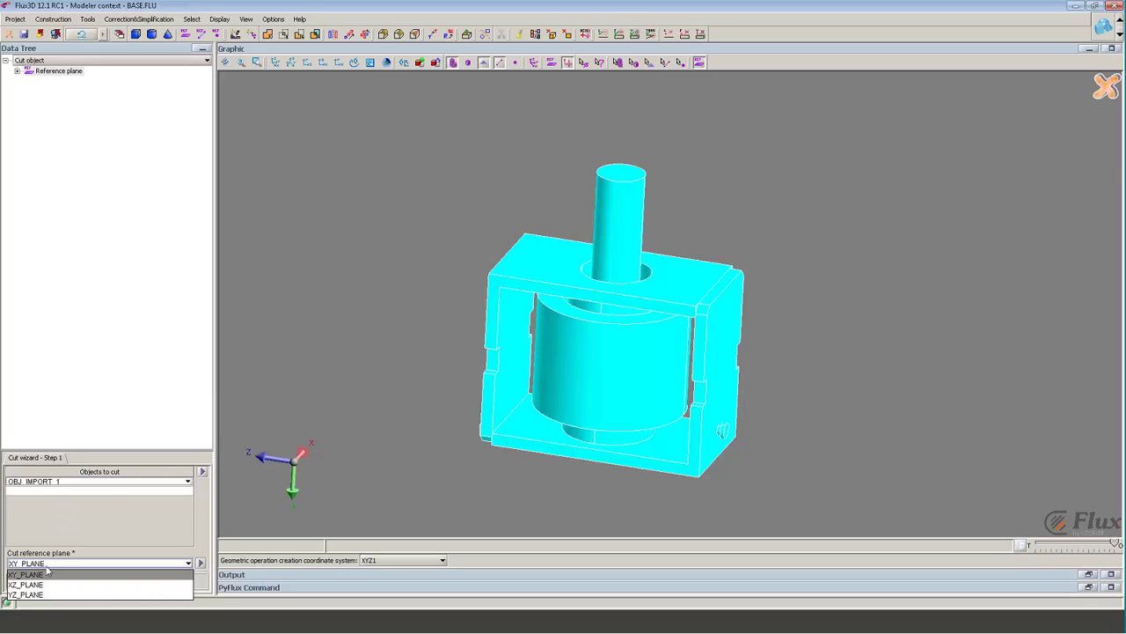
pyautogui.click(48, 583)
pyautogui.click(46, 581)
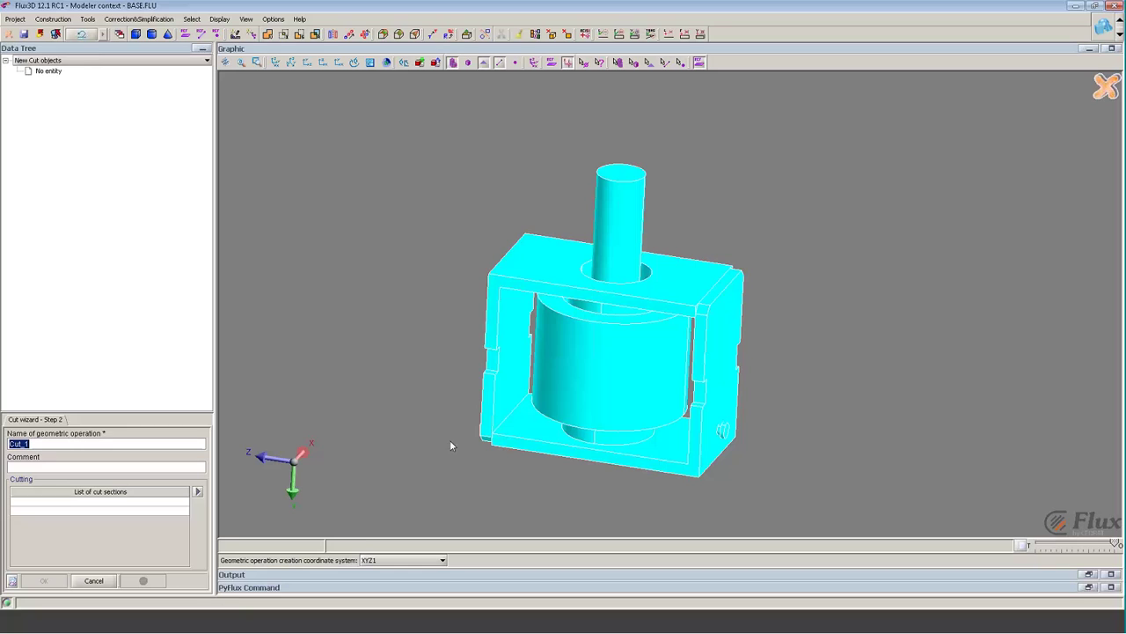
# - Select all the cut sections for Cut_1 and apply the cut
pyautogui.click(180, 500)
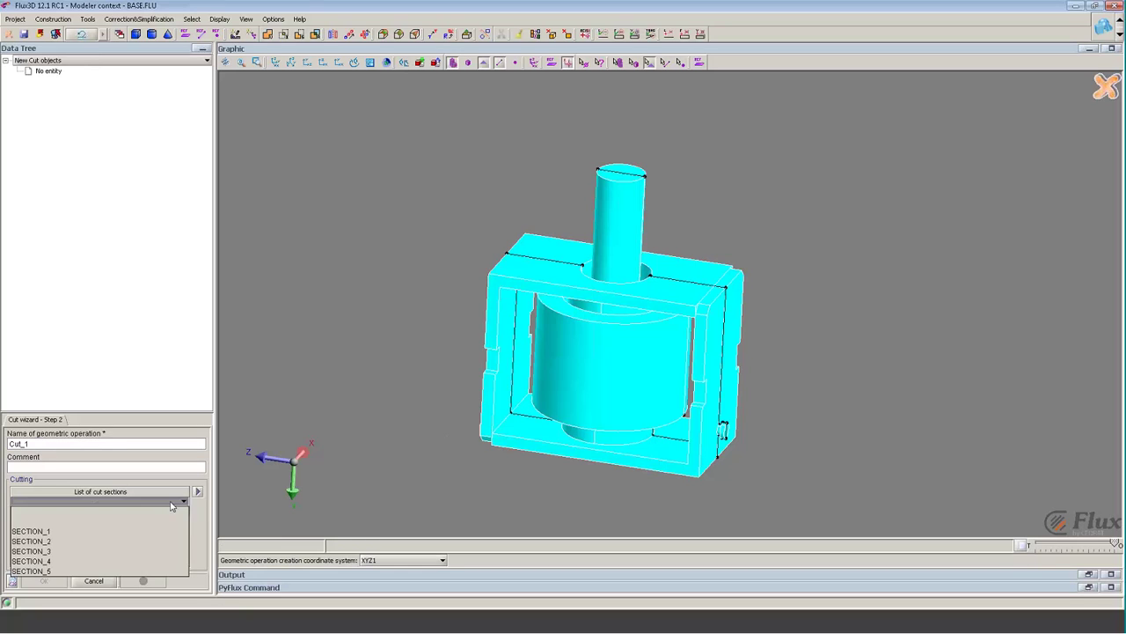
pyautogui.click(130, 521)
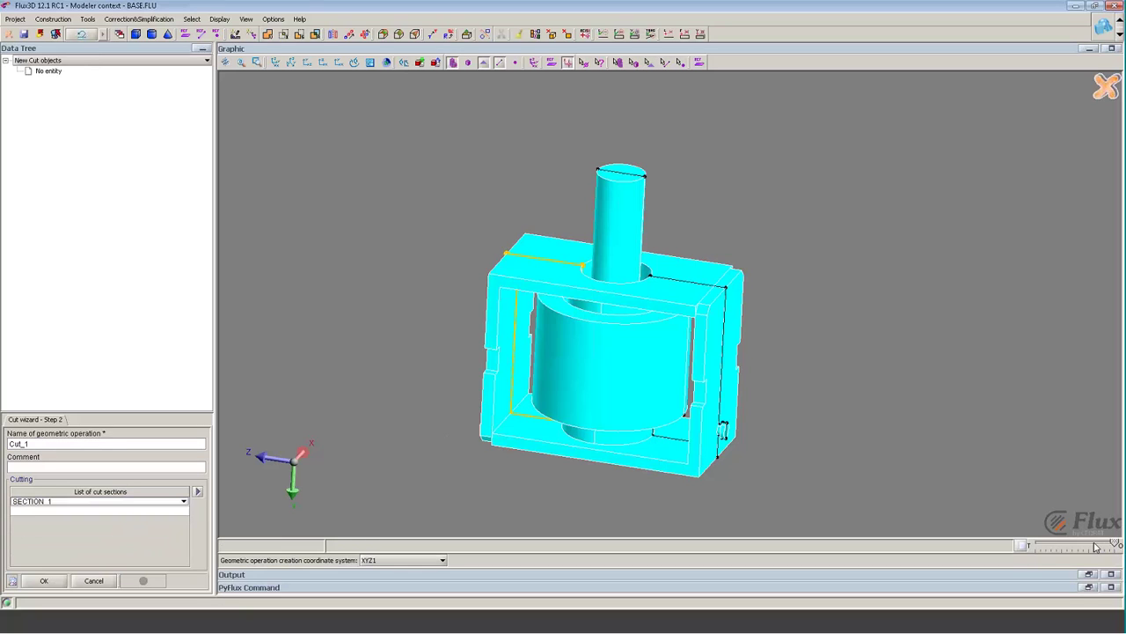
pyautogui.moveTo(1113, 546); pyautogui.dragTo(1104, 544)
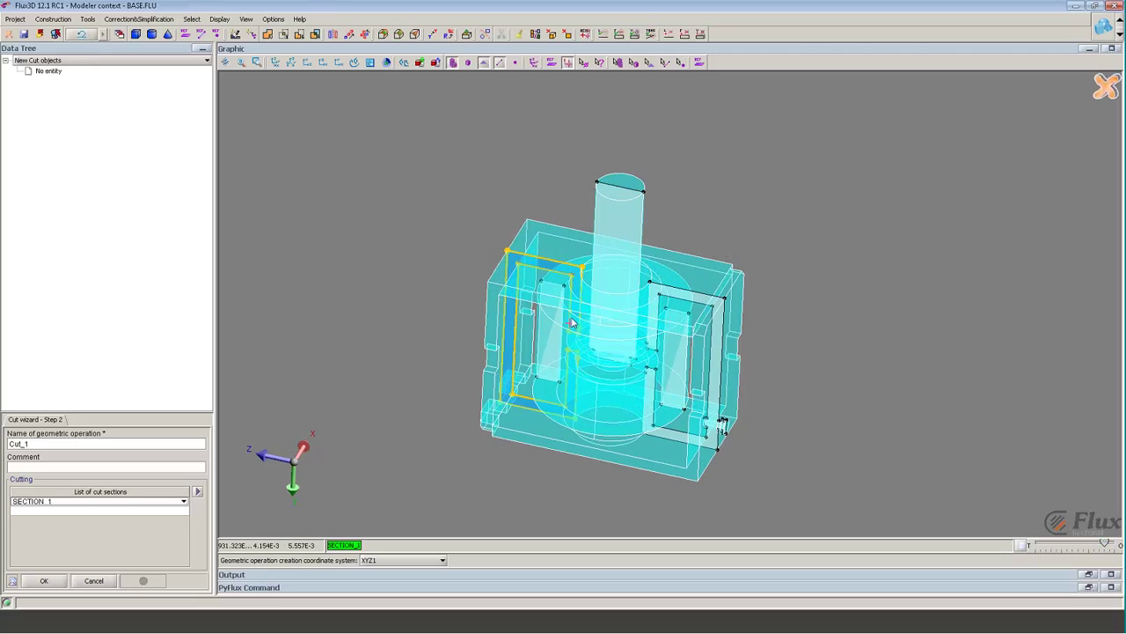
pyautogui.click(198, 492)
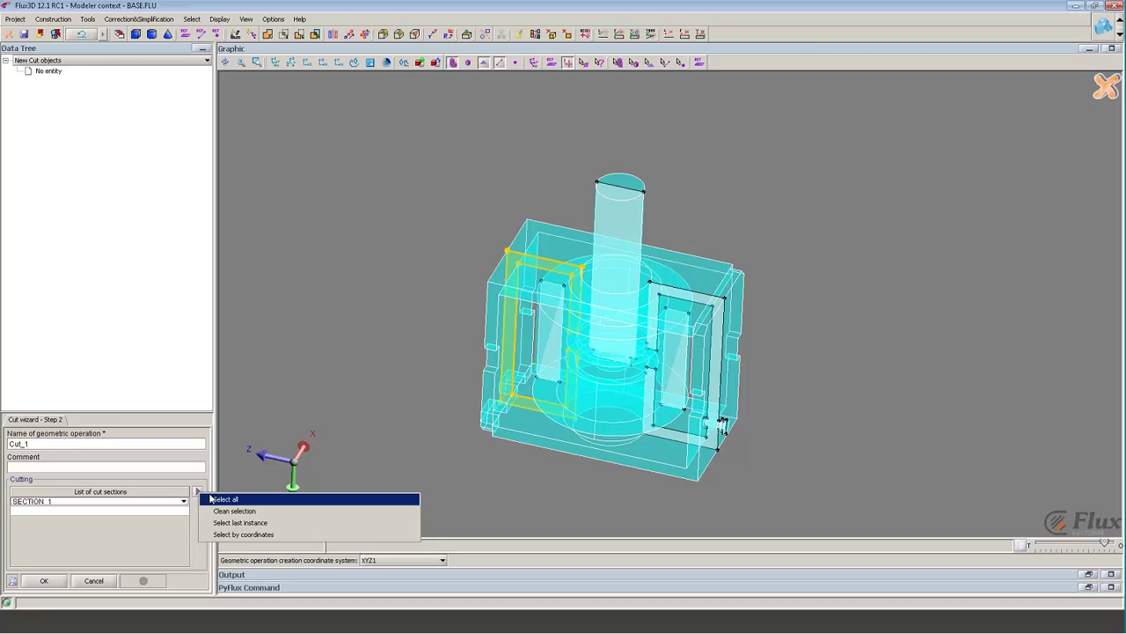
pyautogui.click(216, 501)
pyautogui.click(45, 581)
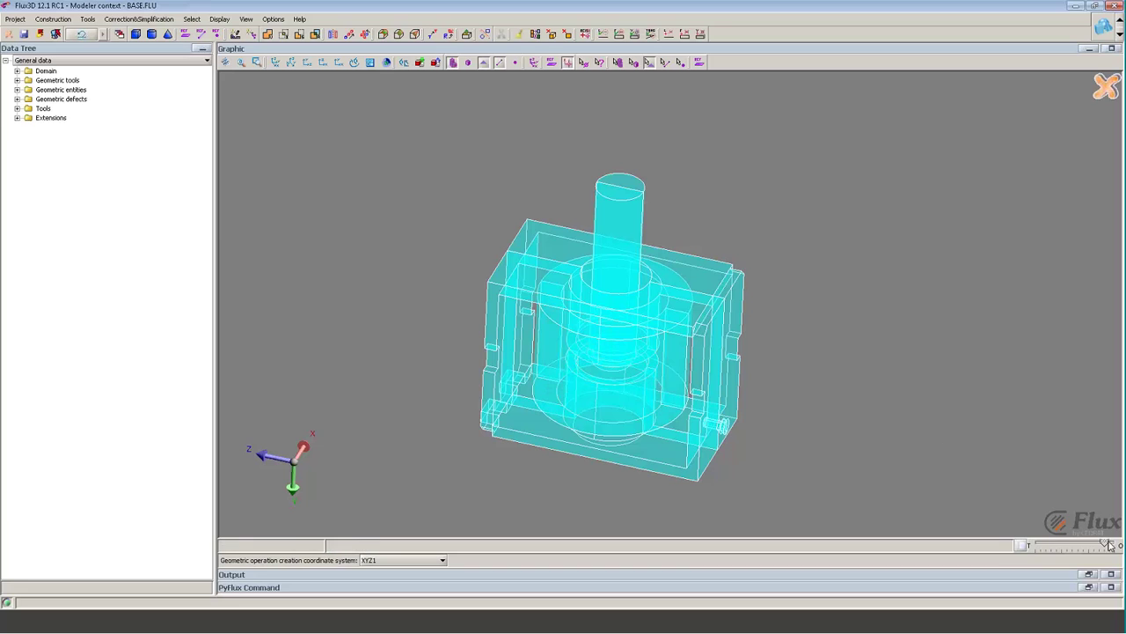
# - Restore full opacity and force delete the front halves of the plunger, frame and coil
pyautogui.moveTo(1108, 545); pyautogui.dragTo(1115, 544)
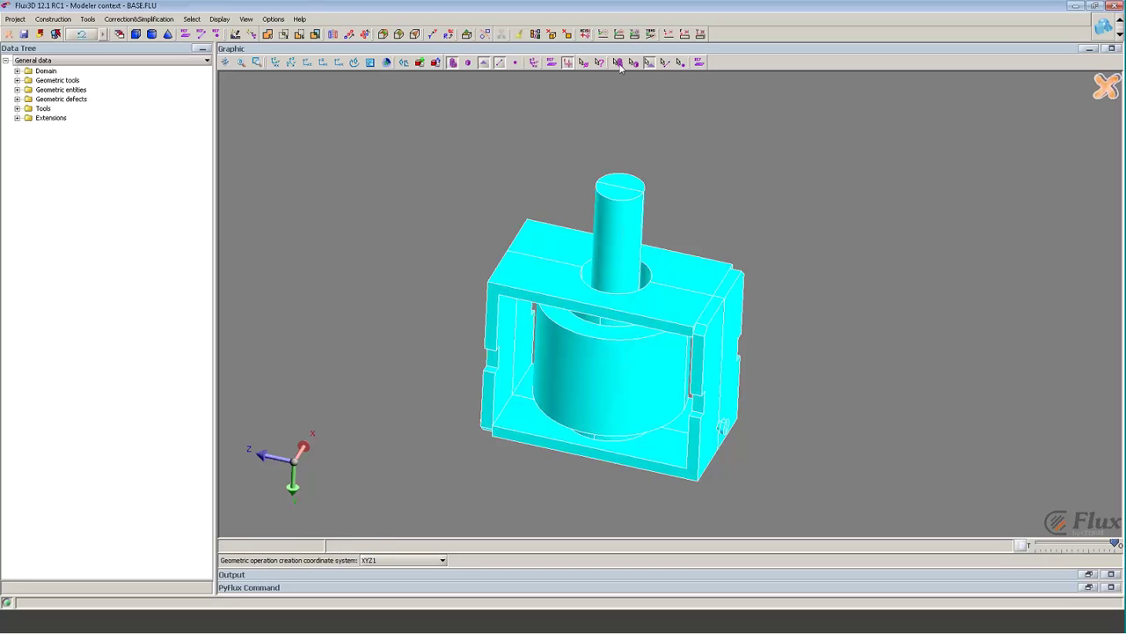
pyautogui.click(607, 237)
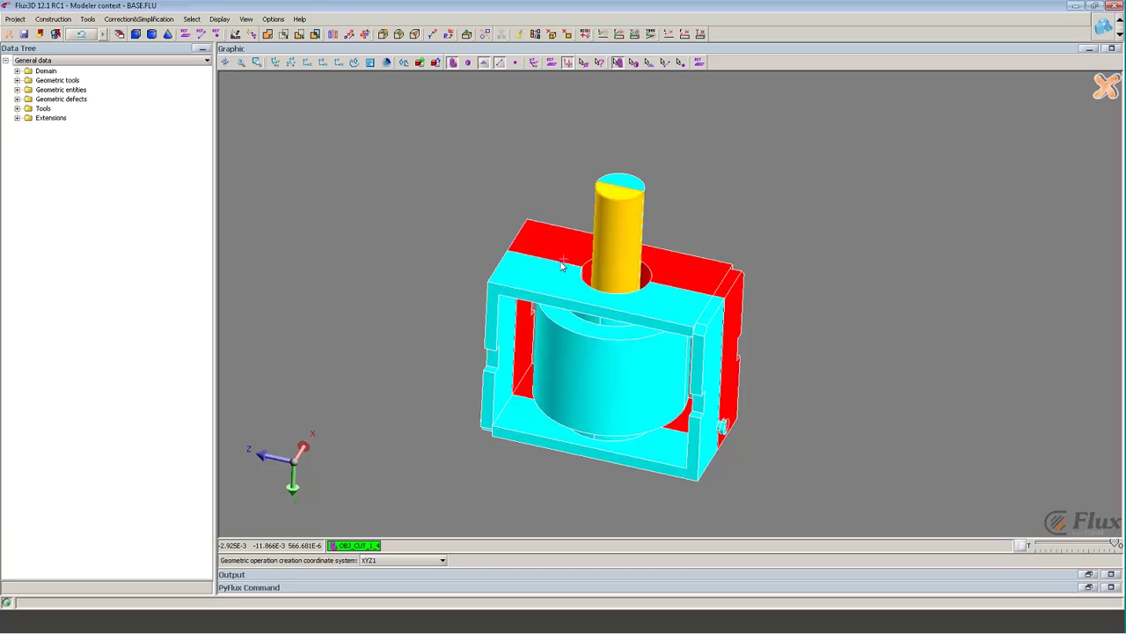
pyautogui.click(525, 299)
pyautogui.rightClick(561, 349)
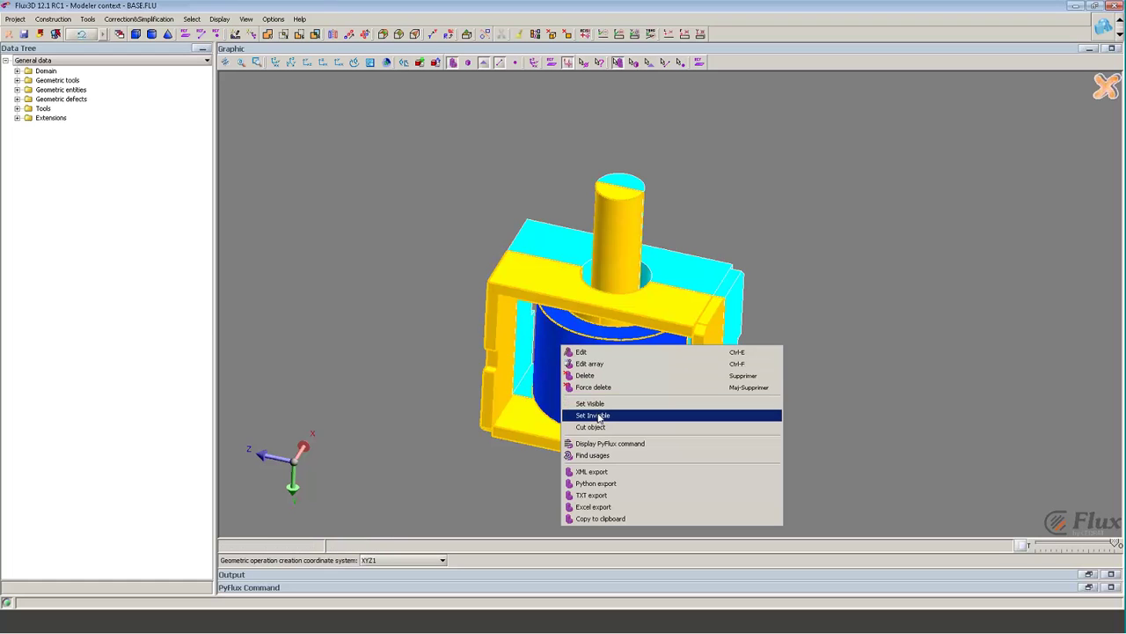
pyautogui.click(601, 387)
pyautogui.click(510, 333)
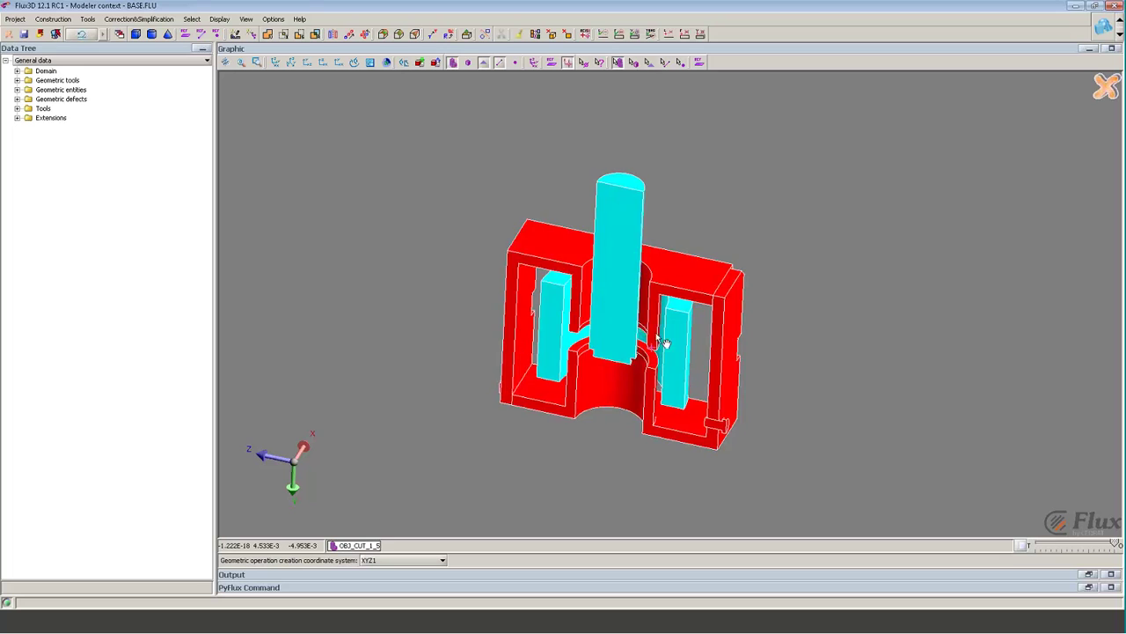
# - Examine the sectioned actuator from several angles and highlight the remaining plunger half
pyautogui.moveTo(661, 339); pyautogui.dragTo(614, 289)
pyautogui.scroll(3, 628, 295)
pyautogui.moveTo(628, 295); pyautogui.dragTo(674, 314, button='right')
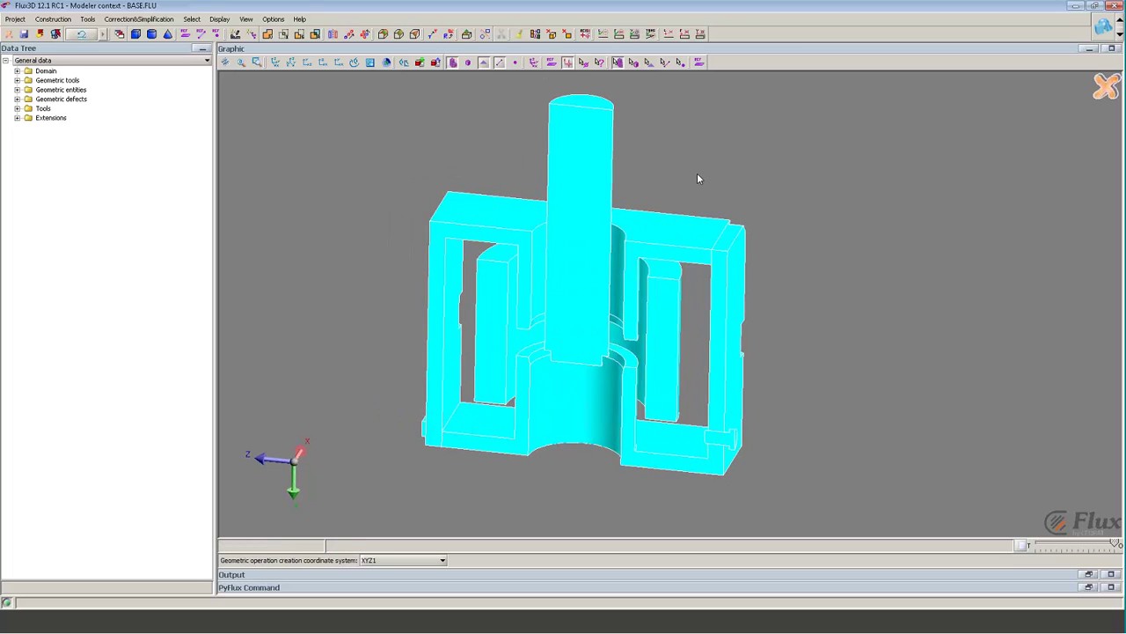
pyautogui.moveTo(697, 173); pyautogui.dragTo(728, 206, button='right')
pyautogui.scroll(-3, 727, 205)
pyautogui.scroll(2, 725, 209)
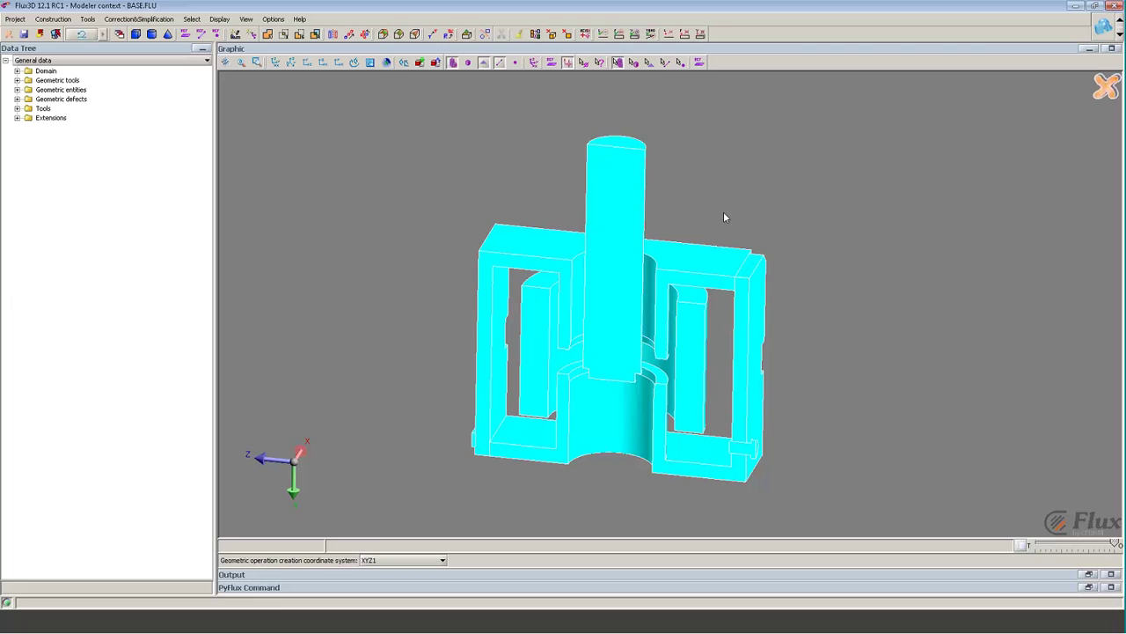
pyautogui.click(597, 198)
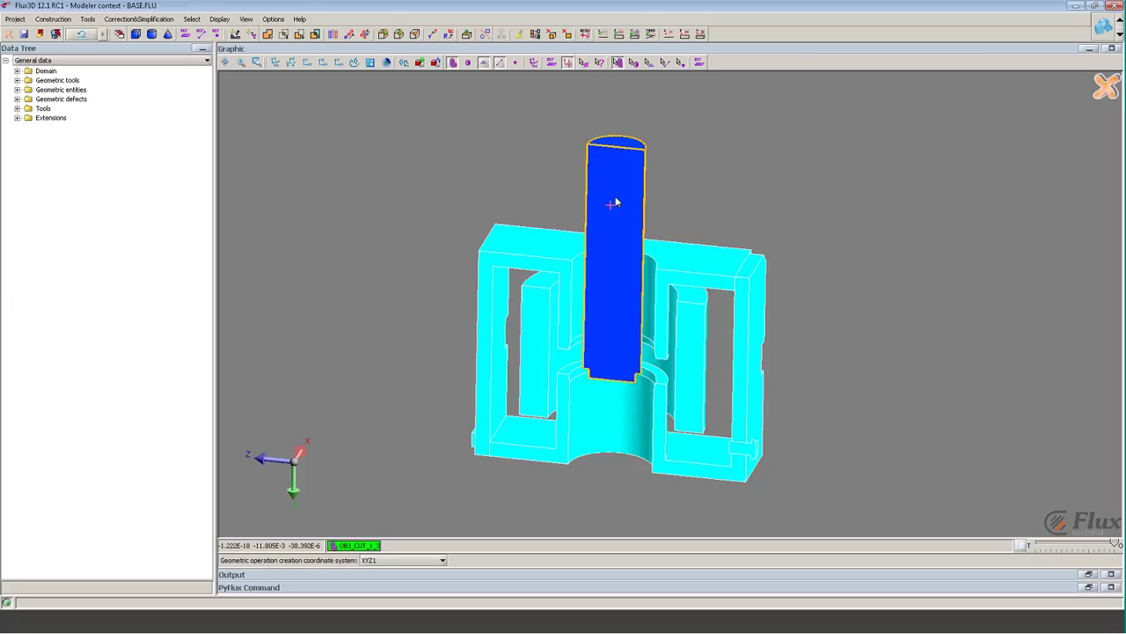
pyautogui.click(701, 175)
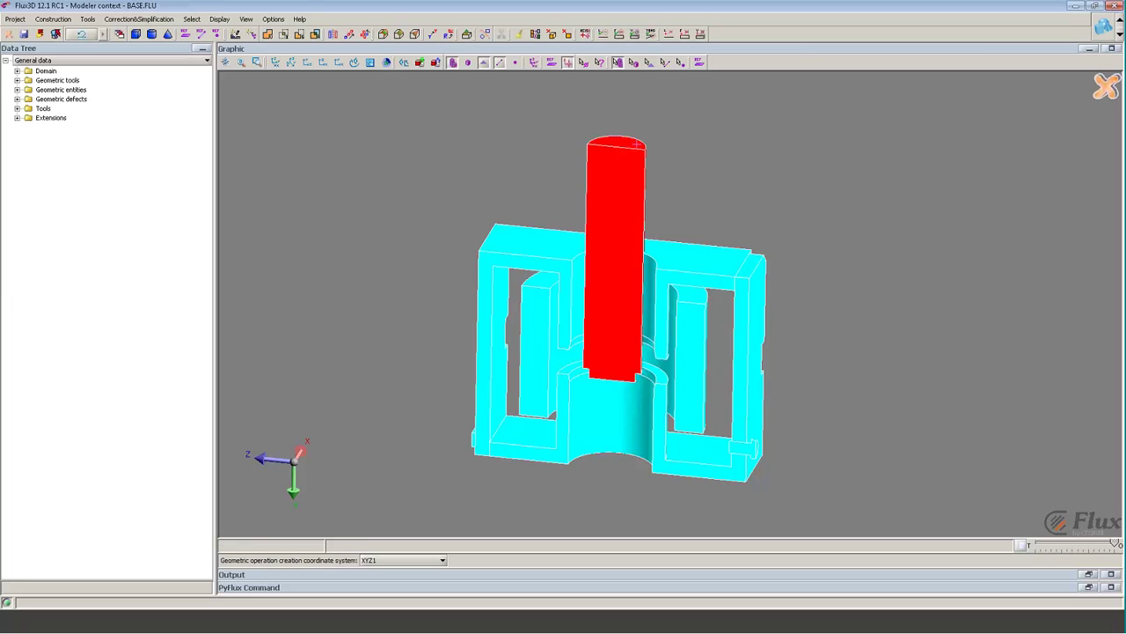
# - Preview an extrusion of the plunger's upper end face along vector 0, -1, 0 with length 10, and cancel it
pyautogui.click(467, 33)
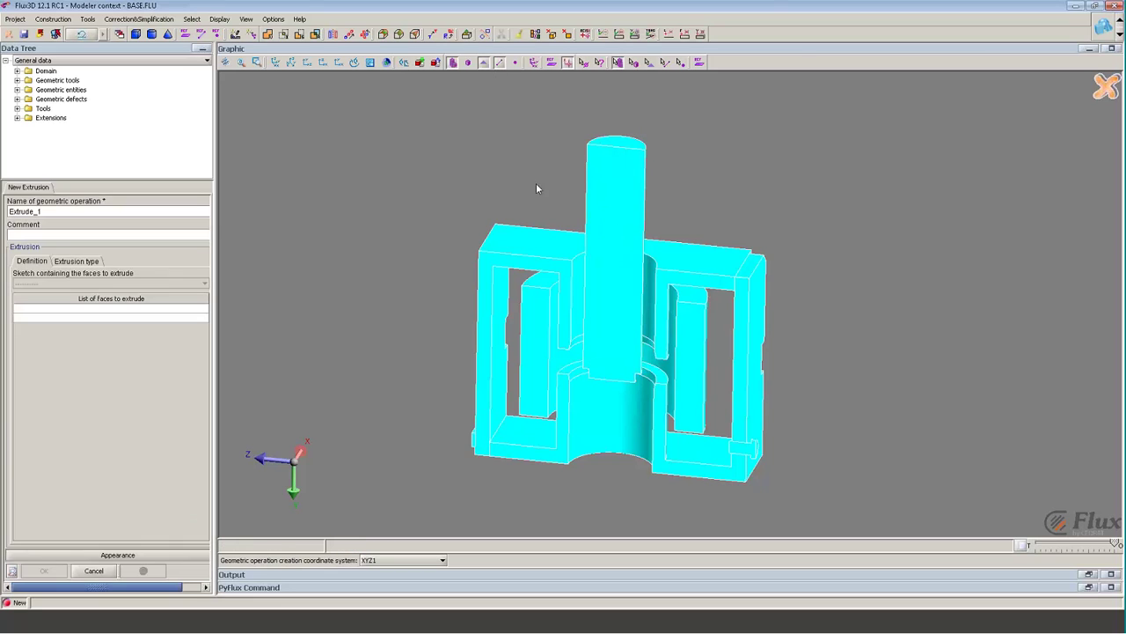
pyautogui.click(69, 317)
pyautogui.click(616, 187)
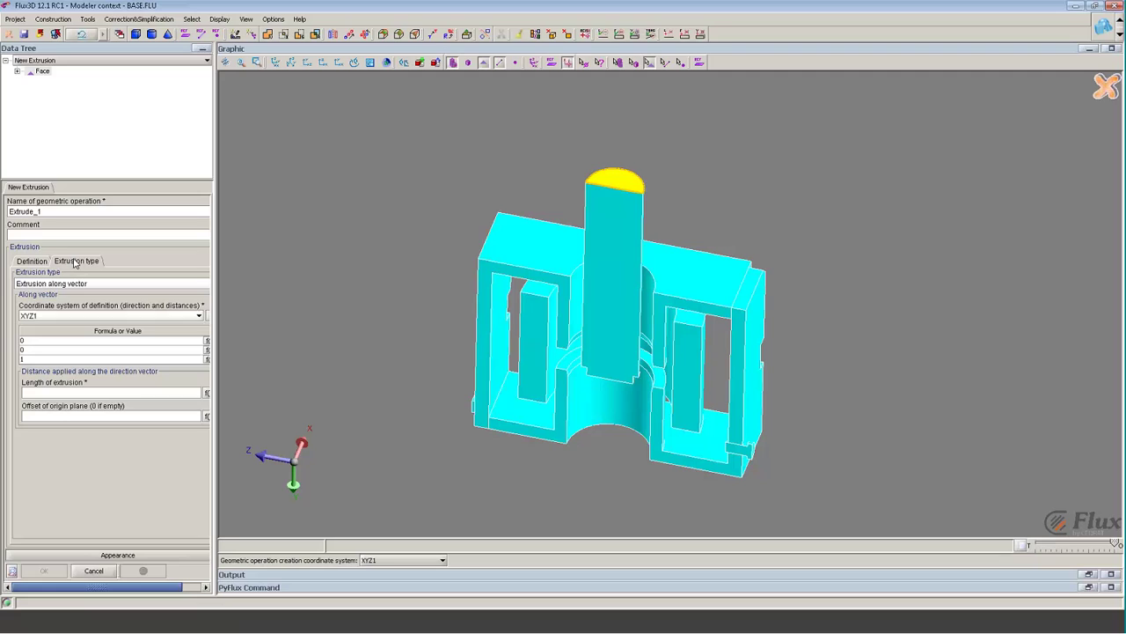
pyautogui.click(26, 350)
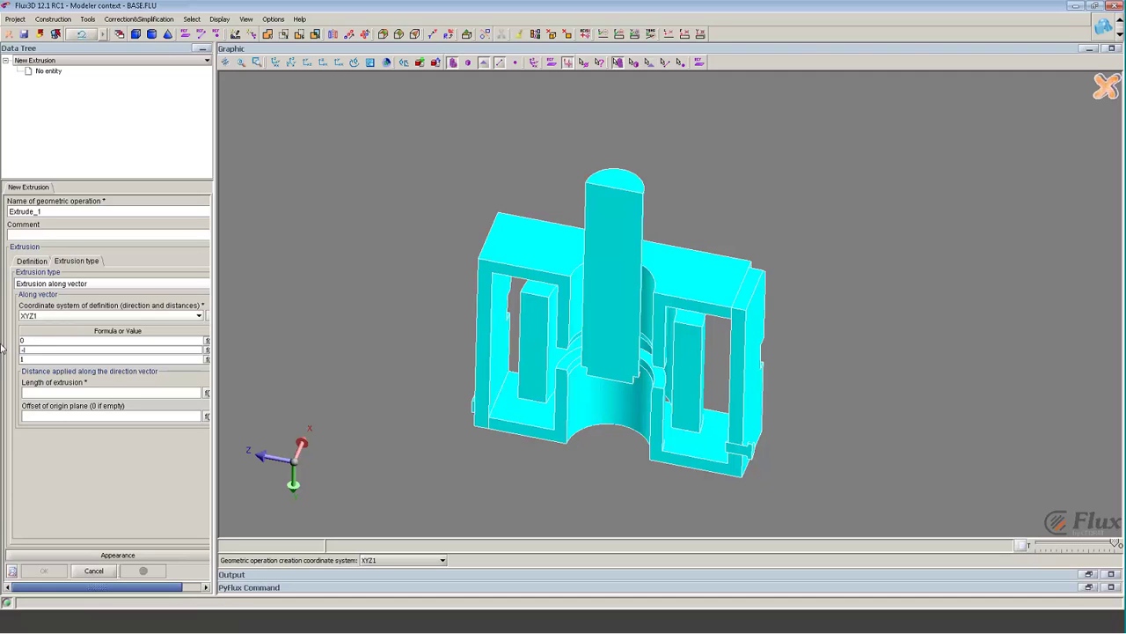
pyautogui.press('Tab')
pyautogui.write('0')
pyautogui.press('Tab')
pyautogui.write('10')
pyautogui.moveTo(359, 225); pyautogui.dragTo(355, 288, button='right')
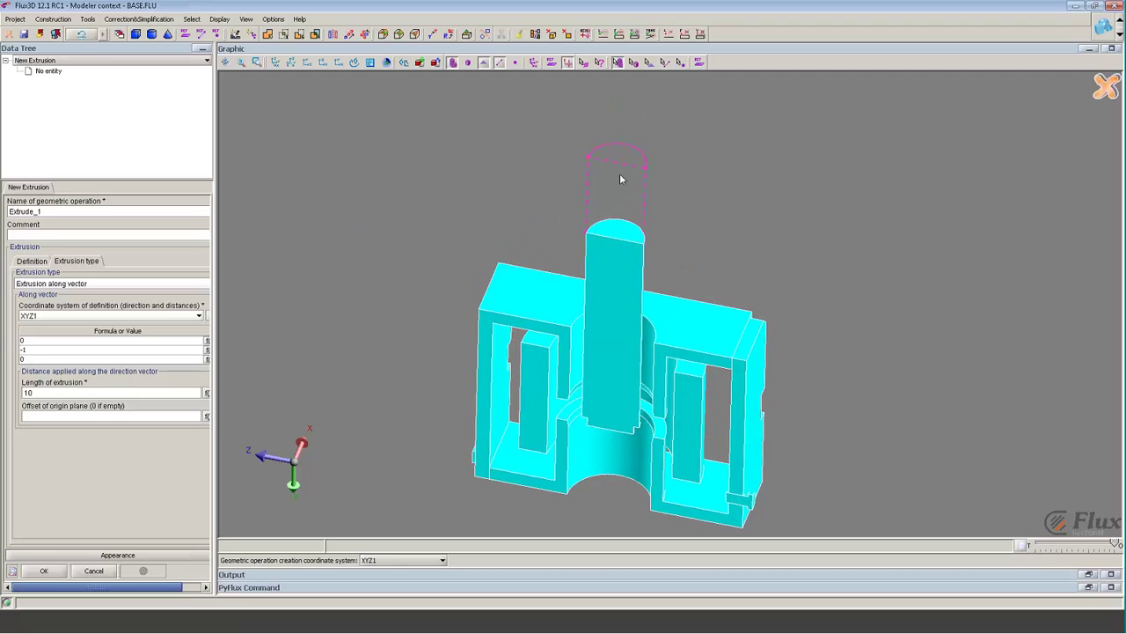
pyautogui.moveTo(631, 244); pyautogui.dragTo(564, 215)
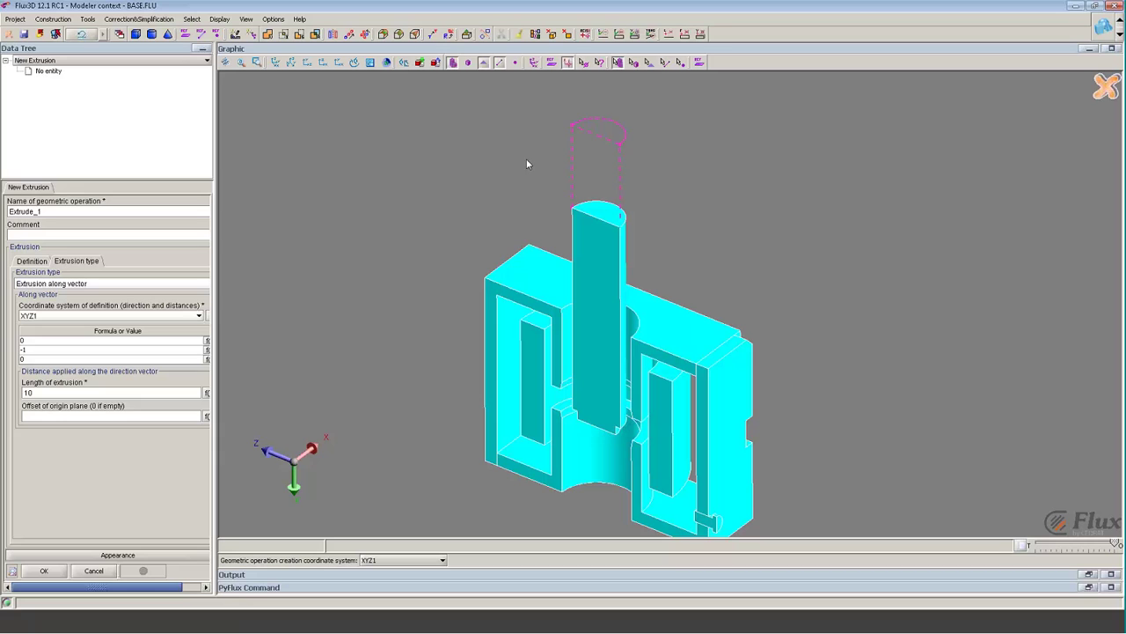
pyautogui.click(93, 571)
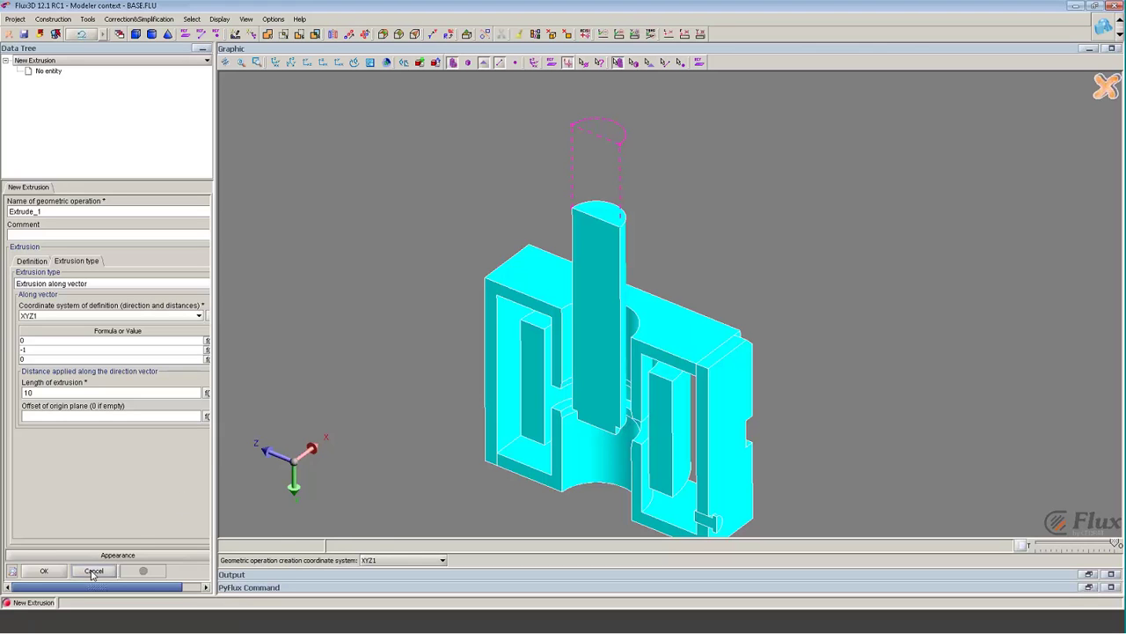
# - Set up a translation named Translate_1 for the plunger half in XYZ1, with X and Z displacements of 0
pyautogui.moveTo(650, 285); pyautogui.dragTo(709, 197)
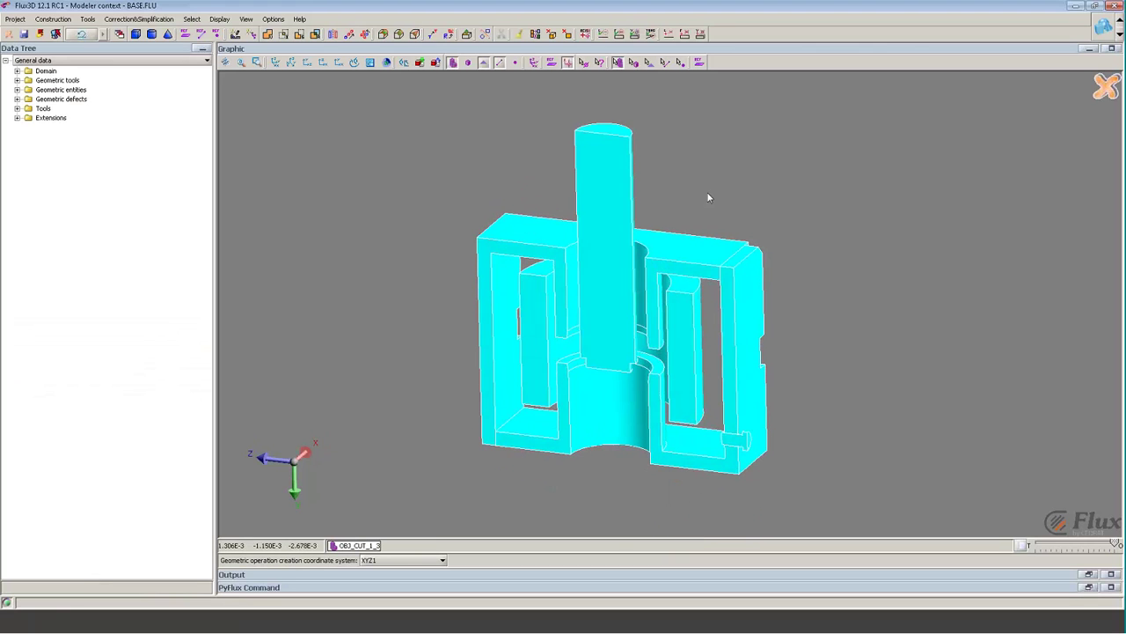
pyautogui.click(433, 34)
pyautogui.click(143, 416)
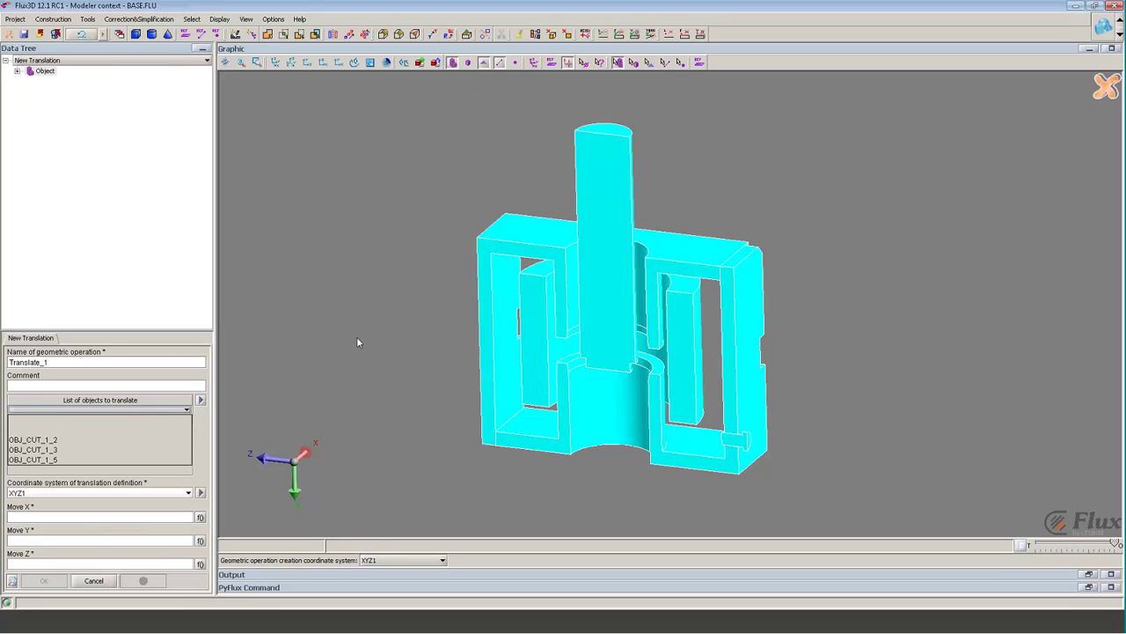
pyautogui.click(604, 255)
pyautogui.click(64, 516)
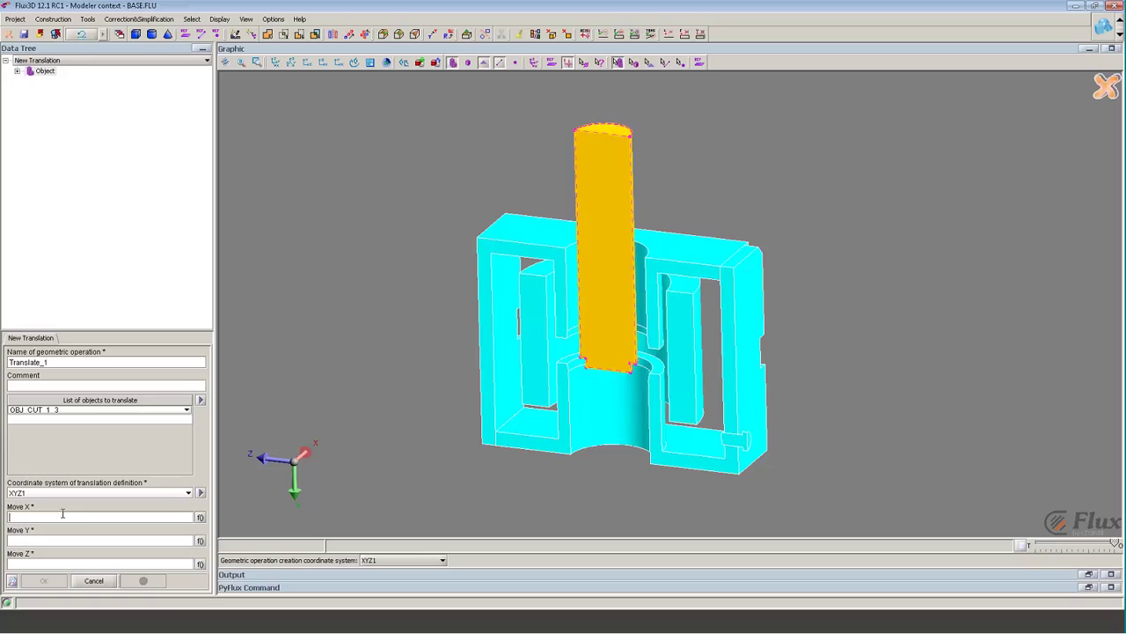
pyautogui.write('0')
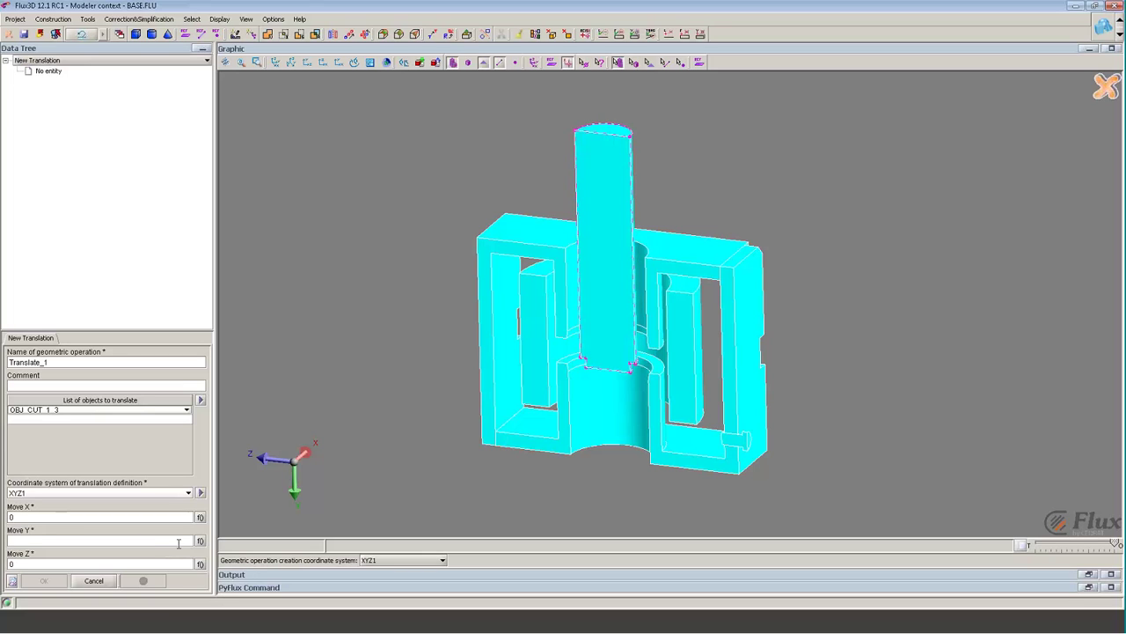
# - Create a parameter named move with expression 10 as the plunger's Y displacement, and apply Translate_1
pyautogui.click(200, 540)
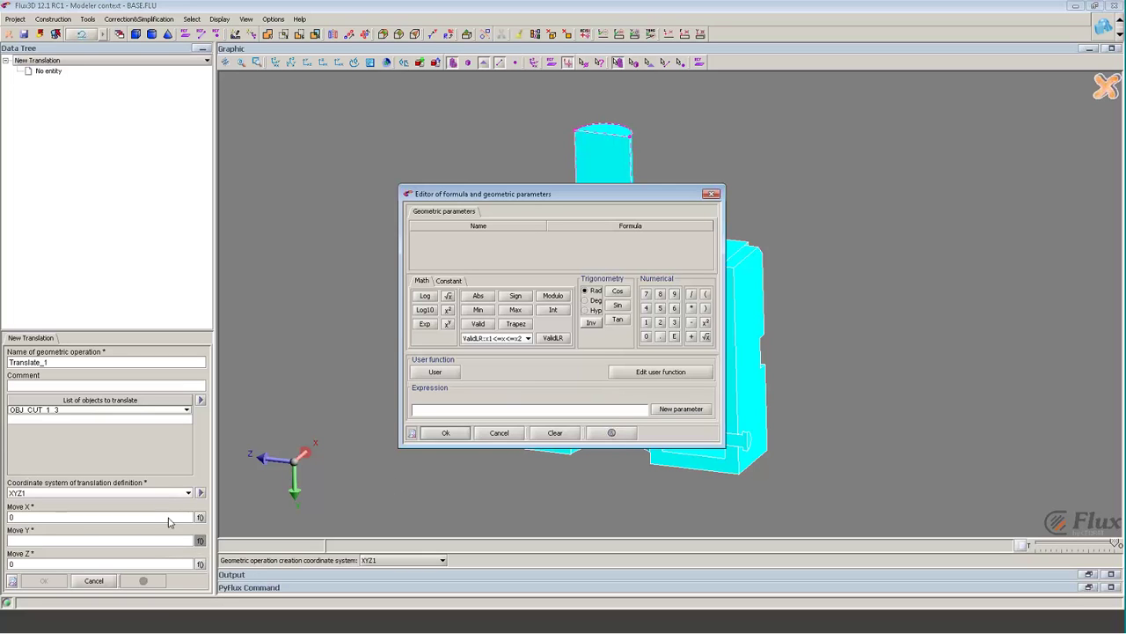
pyautogui.click(694, 412)
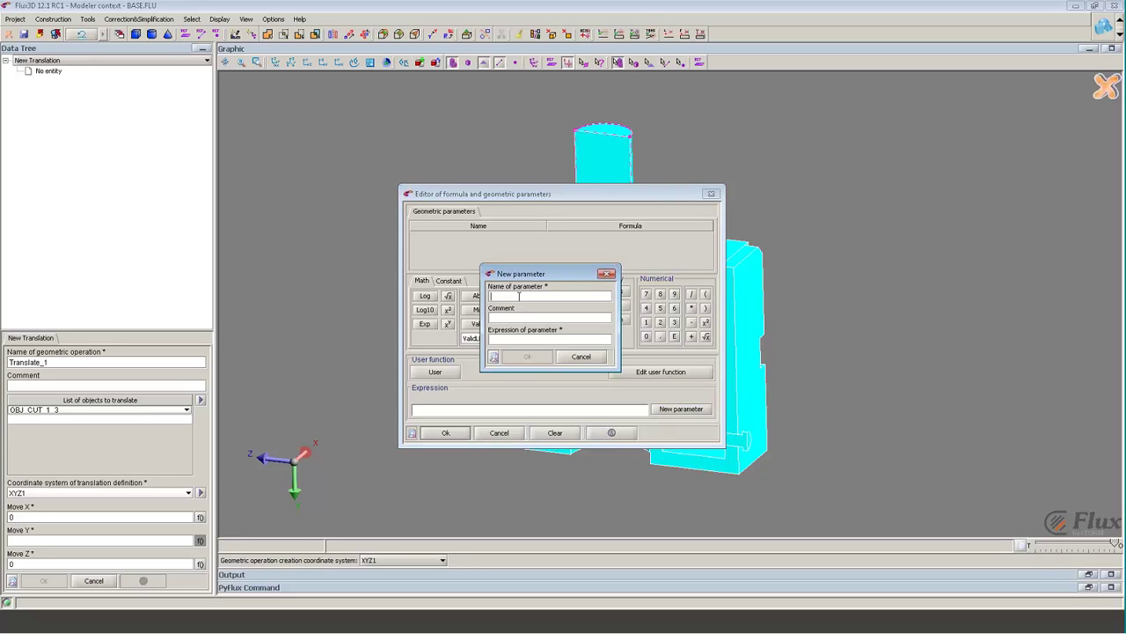
pyautogui.write('mo')
pyautogui.write('10')
pyautogui.click(527, 356)
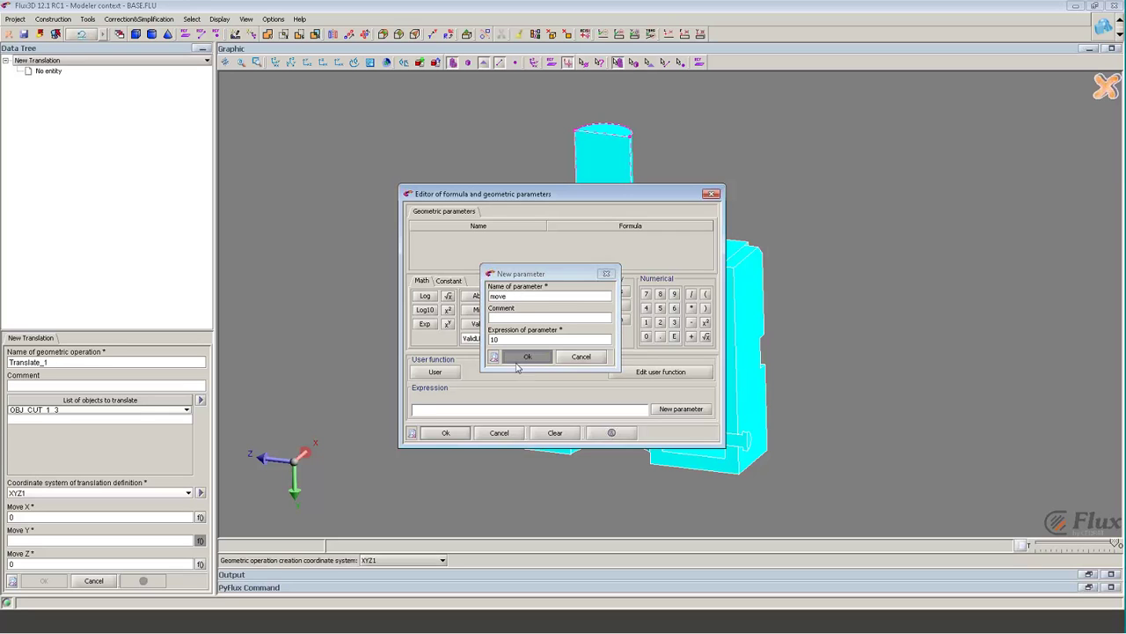
pyautogui.click(444, 433)
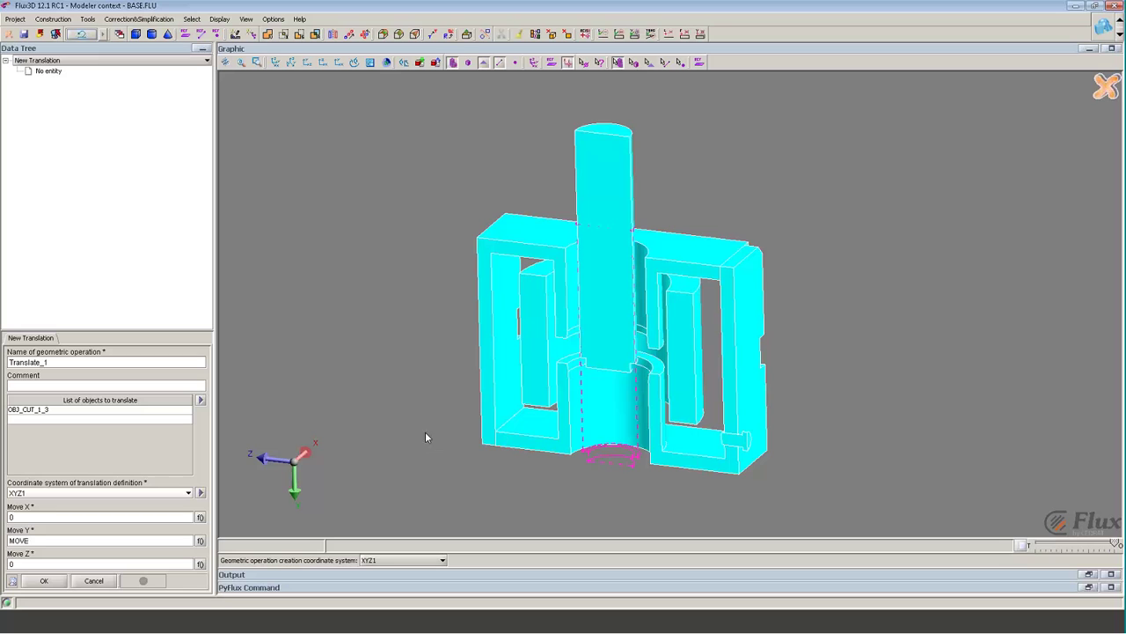
pyautogui.moveTo(545, 345); pyautogui.dragTo(625, 378)
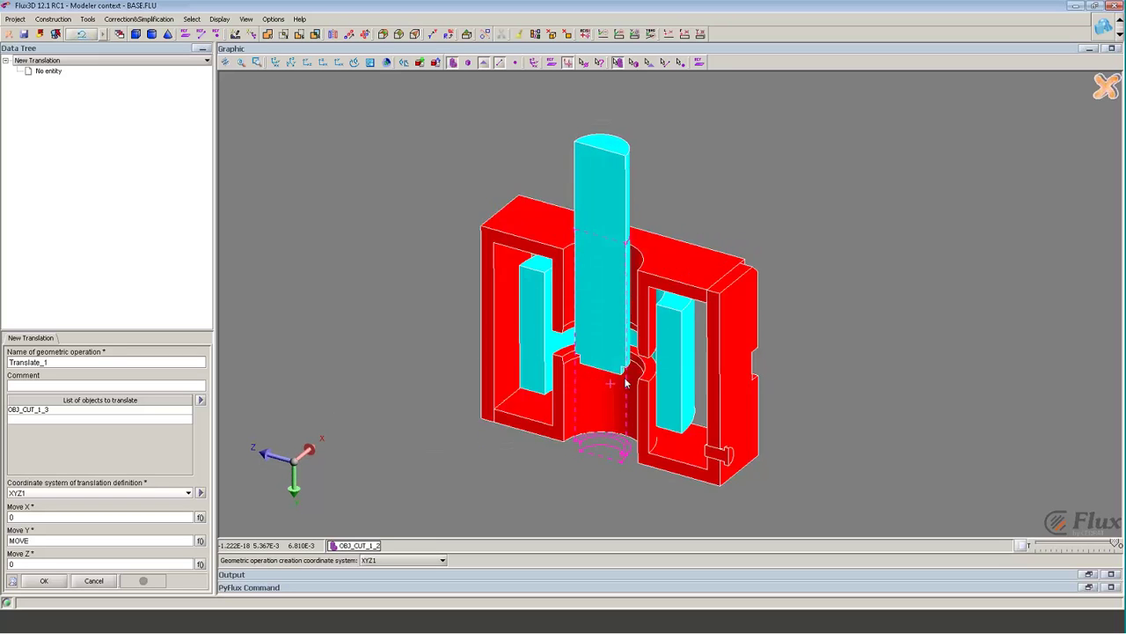
pyautogui.click(44, 582)
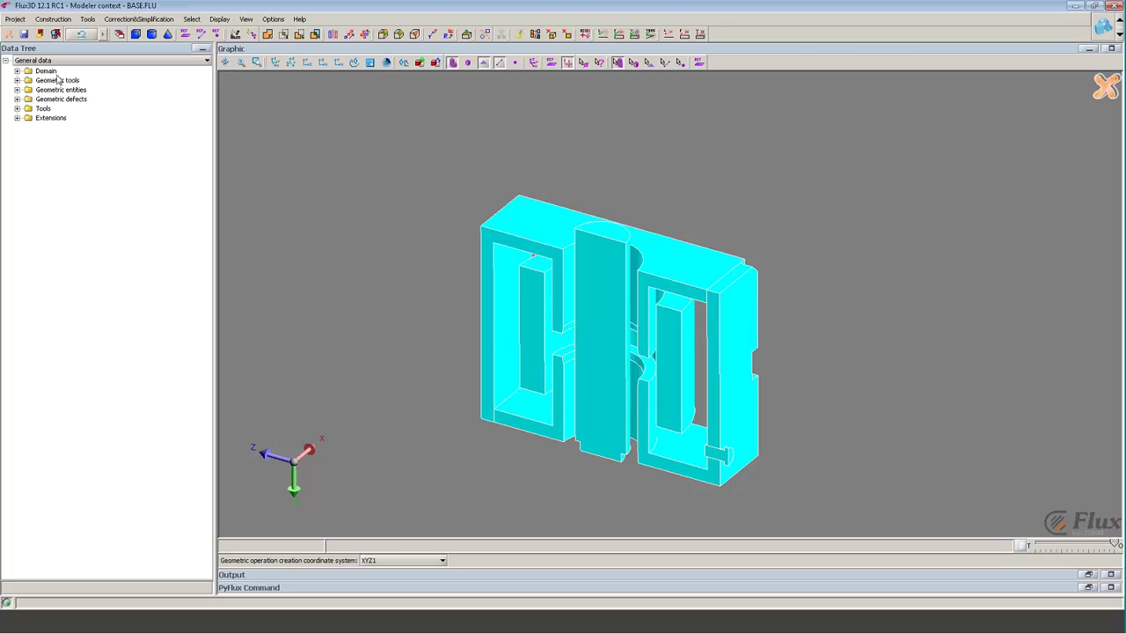
# - Set the geometric parameter MOVE to 0
pyautogui.click(53, 80)
pyautogui.click(17, 80)
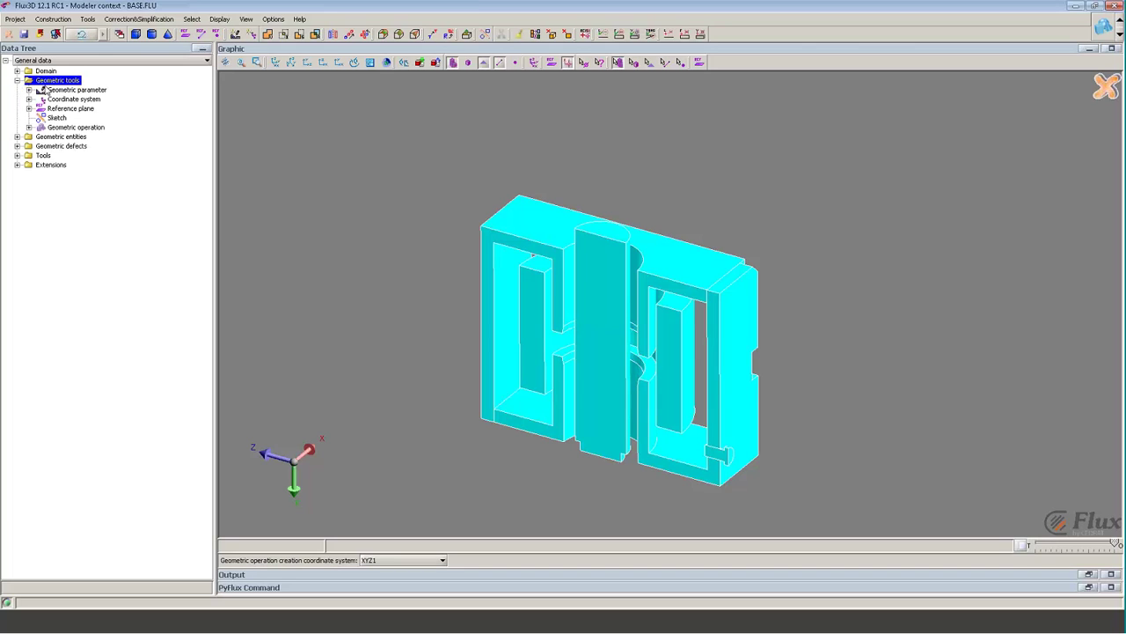
pyautogui.click(46, 91)
pyautogui.click(30, 90)
pyautogui.doubleClick(55, 99)
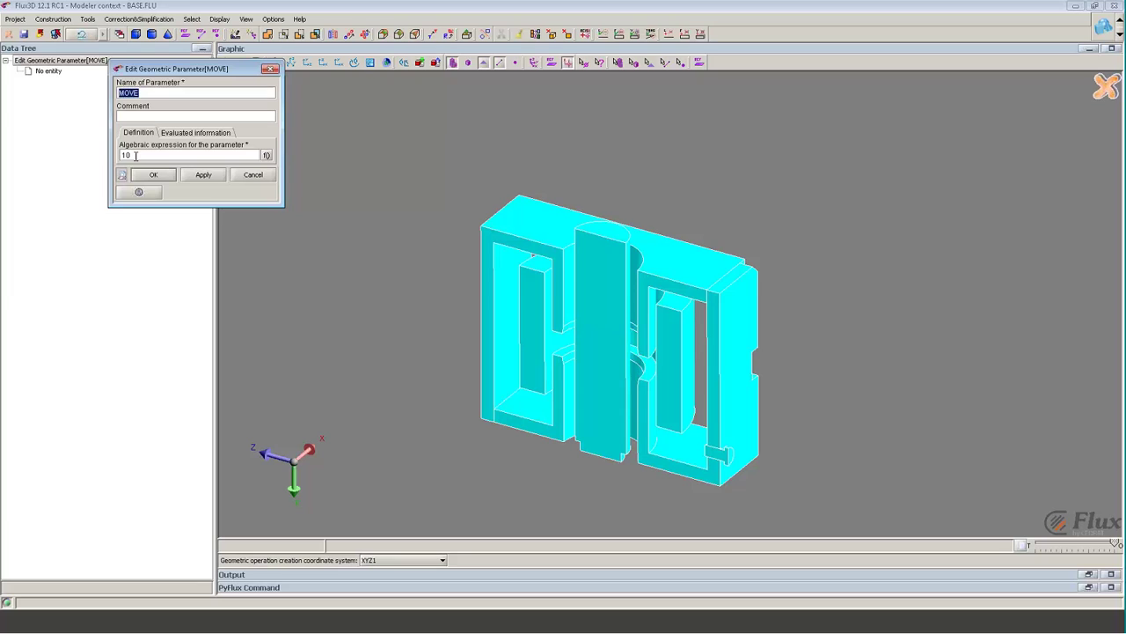
pyautogui.write('0')
pyautogui.press('Return')
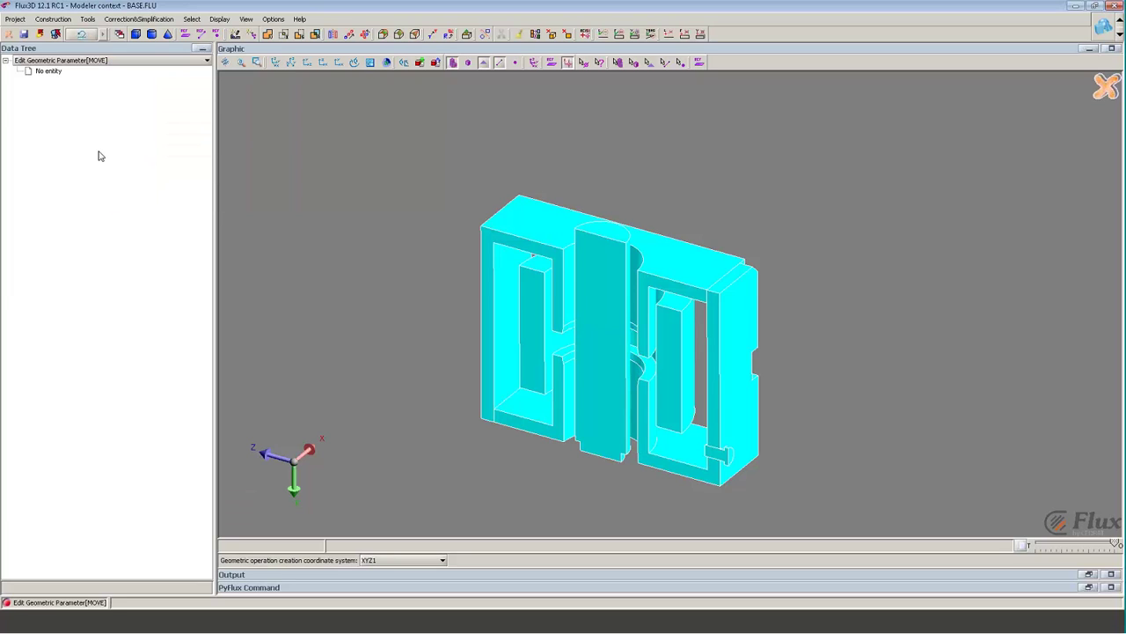
# - Exit the Modeler context and return to the main Magneto Static 3D context with the sectioned actuator in view
pyautogui.click(388, 314)
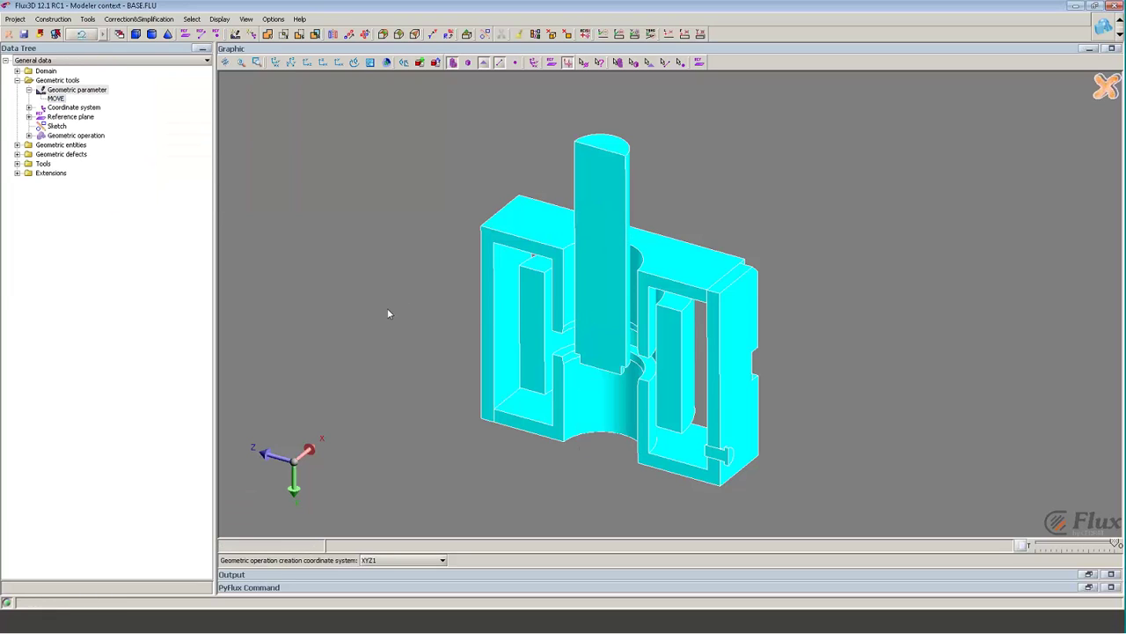
pyautogui.scroll(-1, 423, 292)
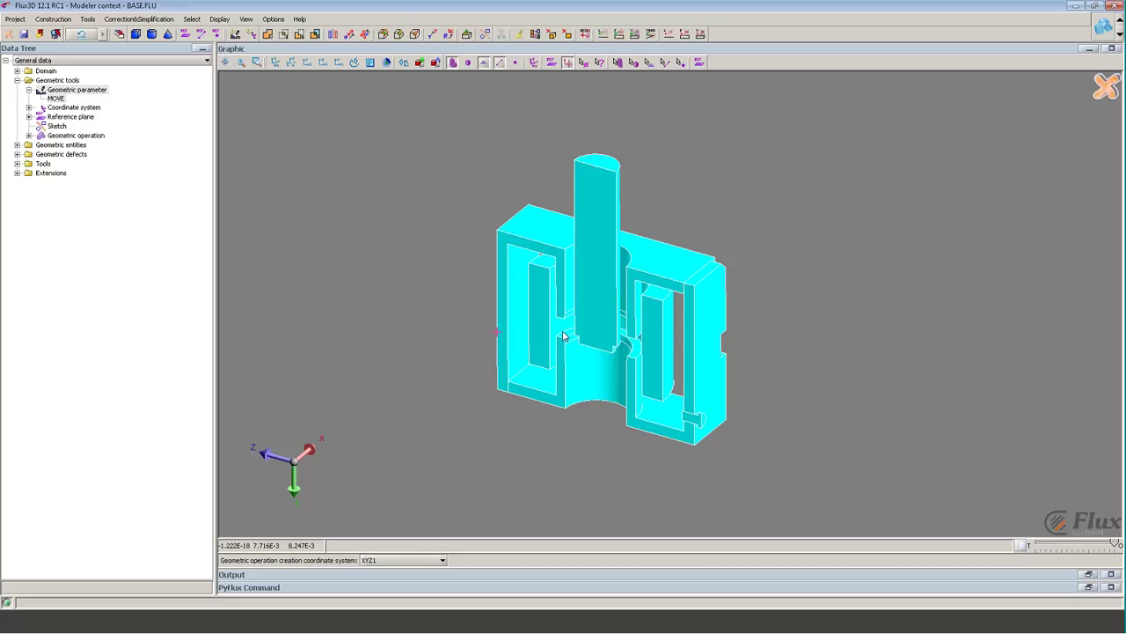
pyautogui.click(1108, 85)
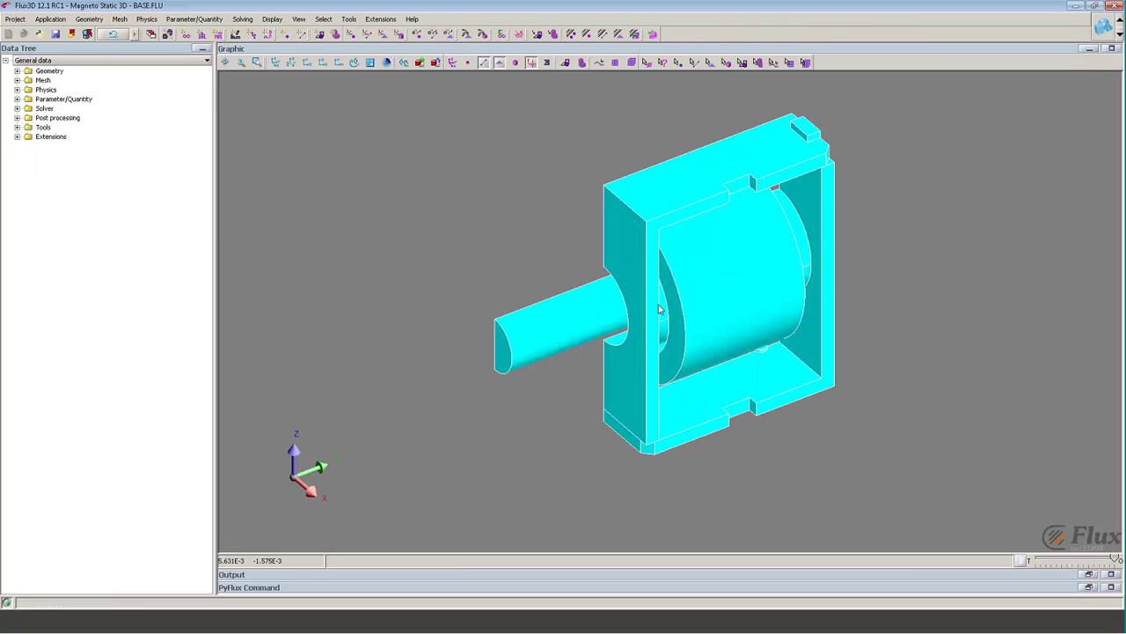
pyautogui.moveTo(734, 173); pyautogui.dragTo(705, 247)
pyautogui.moveTo(712, 253); pyautogui.dragTo(755, 207, button='middle')
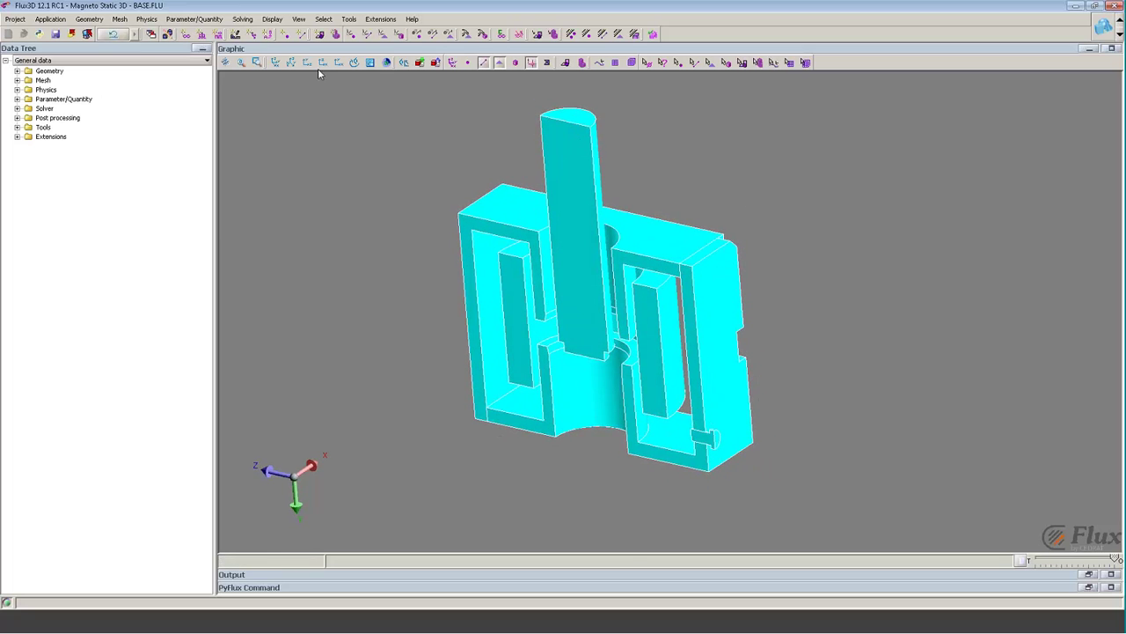
# - Create a parallelepiped infinite box with inner half-lengths of 50 and outer half-lengths of 60 in X, Y and Z
pyautogui.click(185, 35)
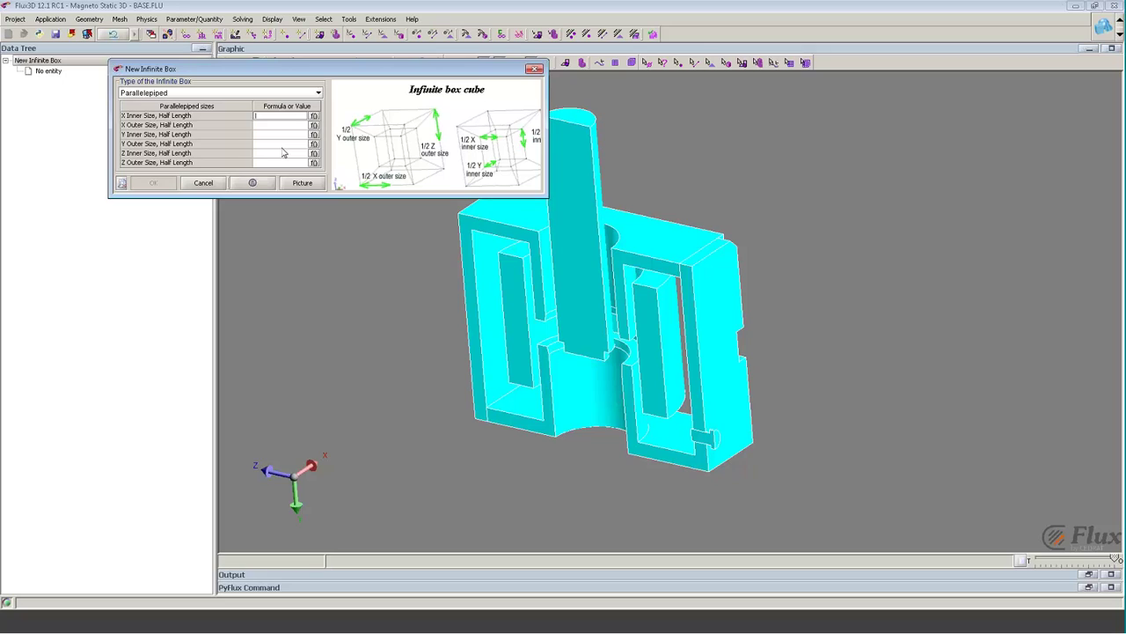
pyautogui.write('50')
pyautogui.press('Tab')
pyautogui.write('60')
pyautogui.press('Tab')
pyautogui.write('50')
pyautogui.press('Tab')
pyautogui.write('60')
pyautogui.press('Tab')
pyautogui.write('50')
pyautogui.press('Tab')
pyautogui.write('60')
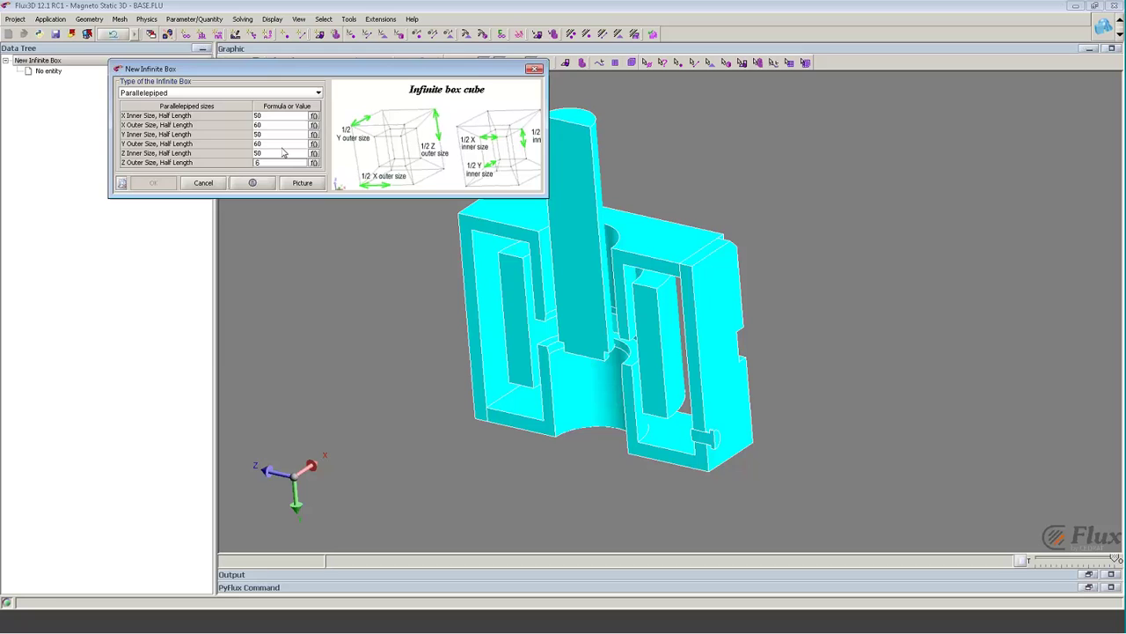
pyautogui.press('Tab')
pyautogui.press('Return')
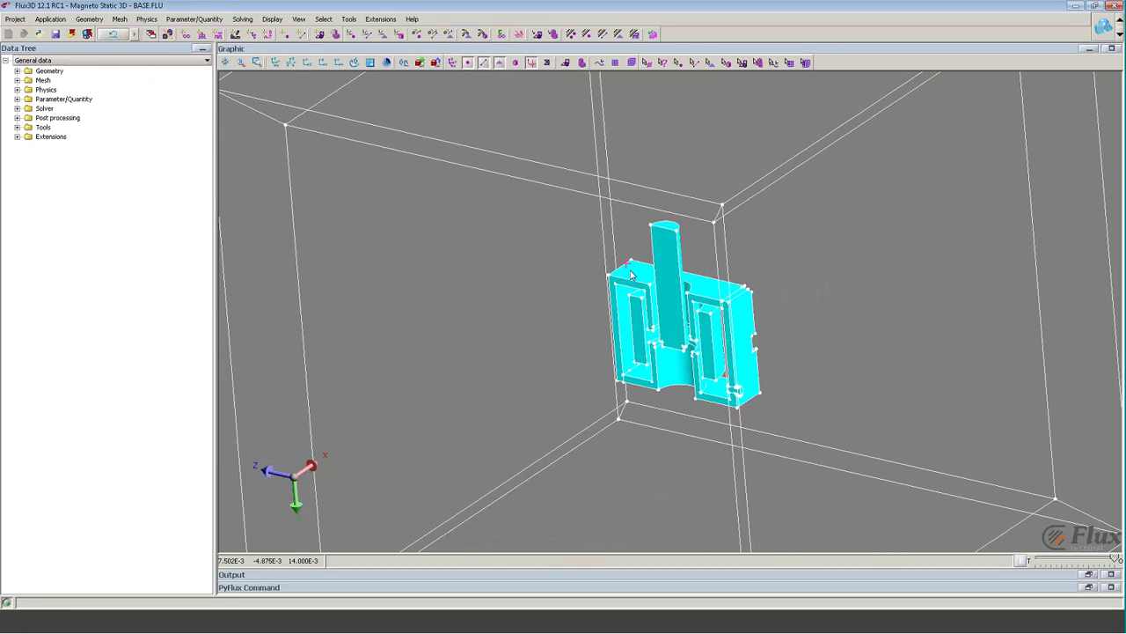
pyautogui.moveTo(657, 274); pyautogui.dragTo(621, 272, button='right')
pyautogui.moveTo(621, 272); pyautogui.dragTo(534, 237)
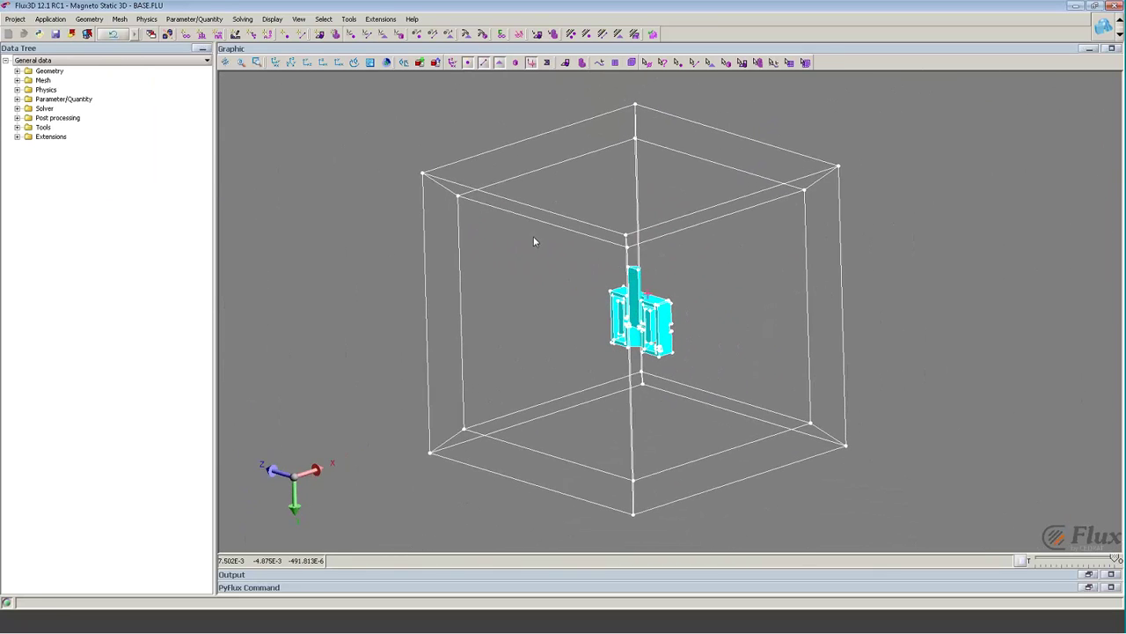
# - Create a domain symmetry versus the YZ-plane at offset 0 and set its physical aspect
pyautogui.click(45, 73)
pyautogui.click(18, 71)
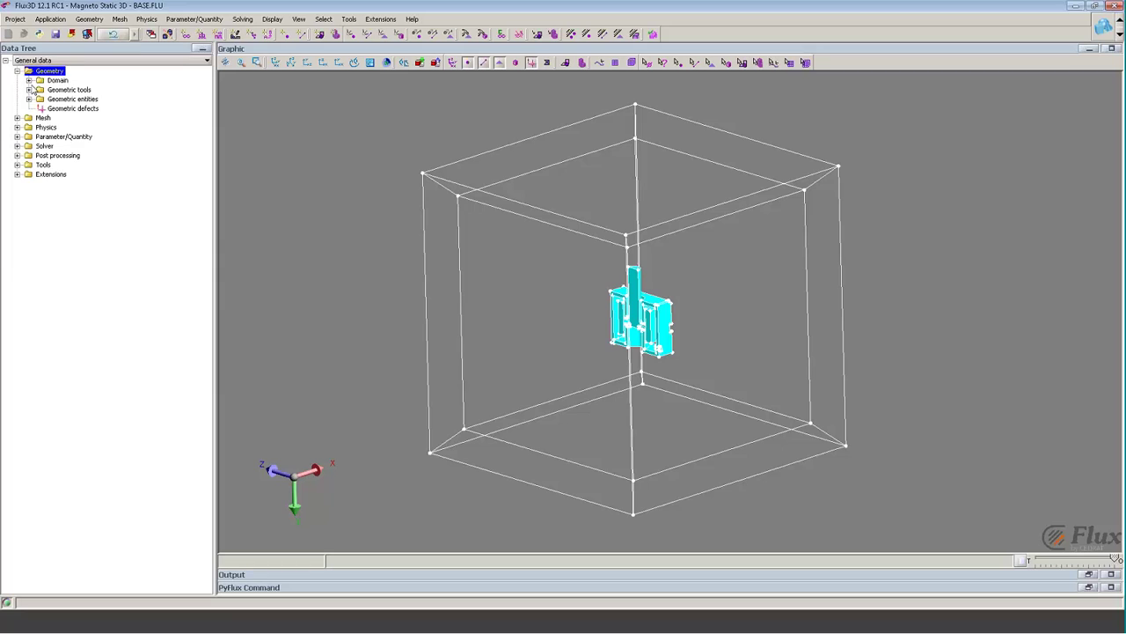
pyautogui.click(46, 81)
pyautogui.click(29, 80)
pyautogui.doubleClick(73, 108)
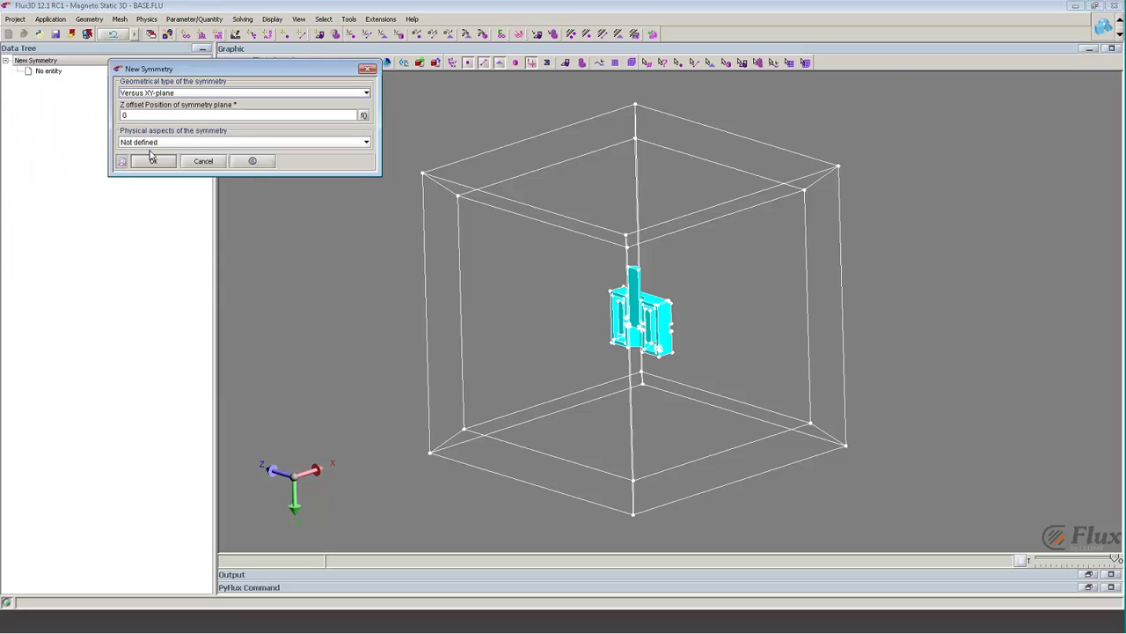
pyautogui.click(167, 93)
pyautogui.click(154, 112)
pyautogui.click(148, 142)
pyautogui.click(148, 164)
pyautogui.click(151, 161)
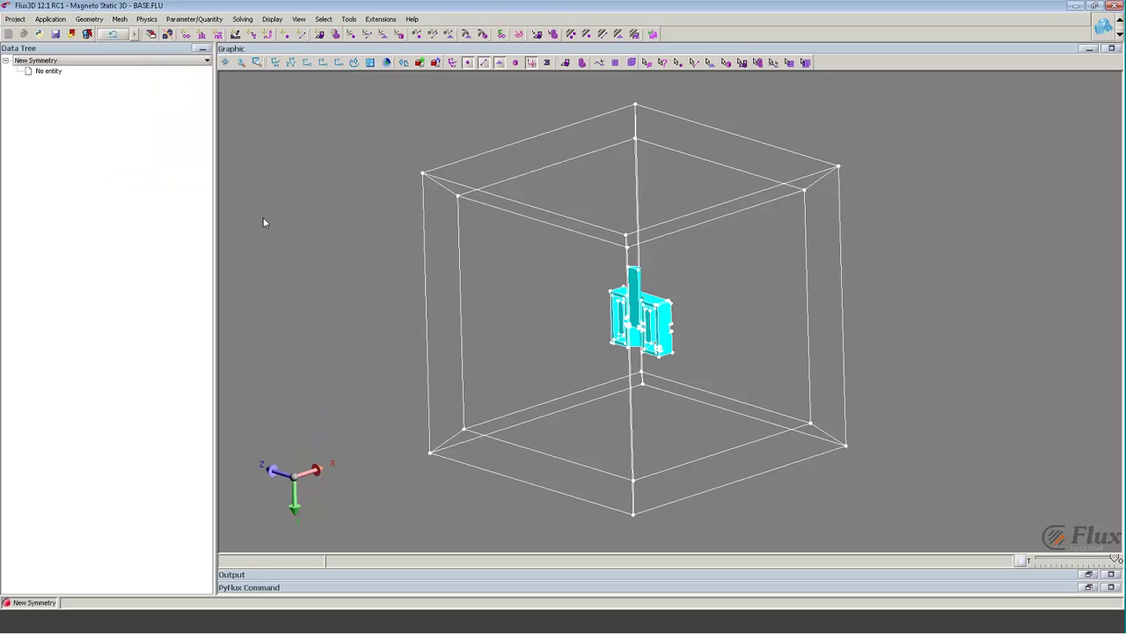
pyautogui.click(203, 161)
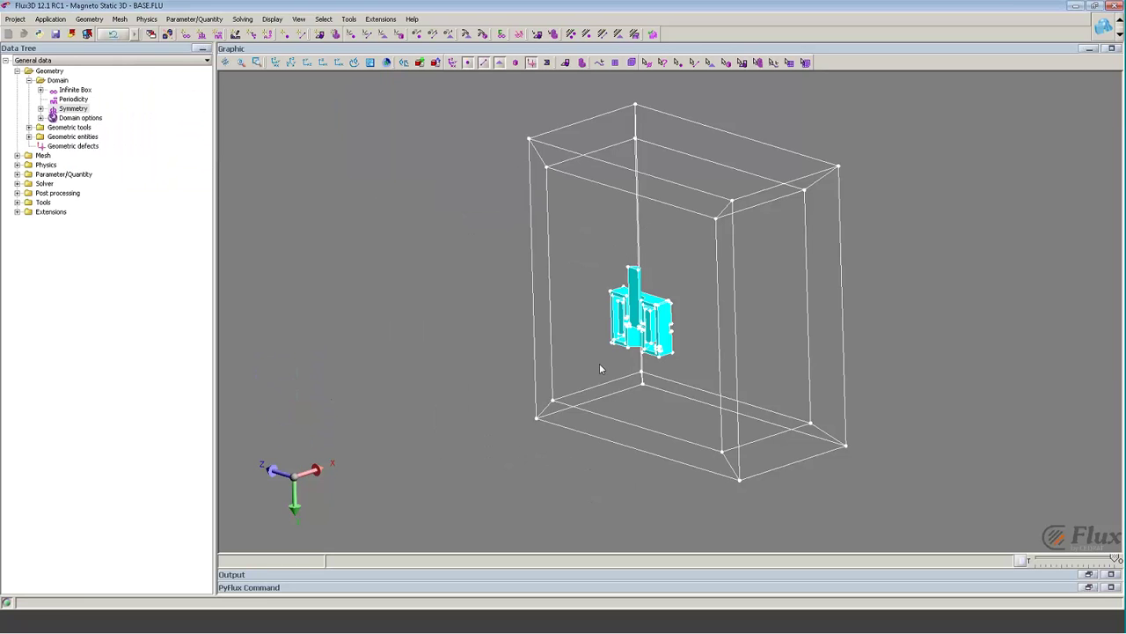
# - Build the faces and volumes of the halved domain, including the infinite box around the actuator
pyautogui.scroll(2, 628, 350)
pyautogui.scroll(-3, 627, 350)
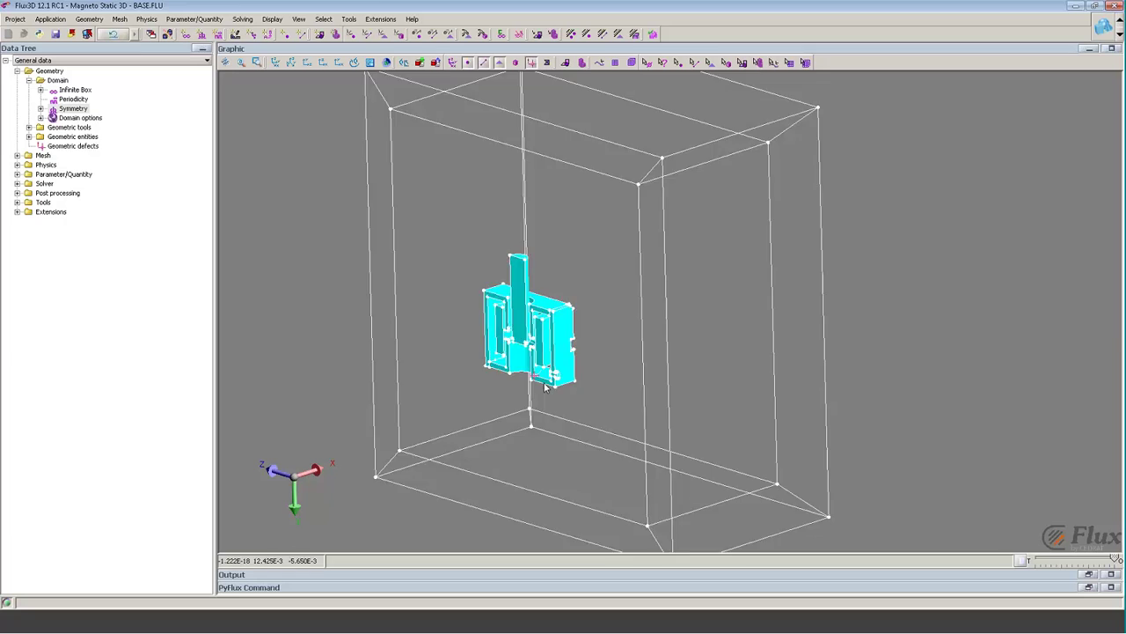
pyautogui.click(502, 34)
pyautogui.click(157, 182)
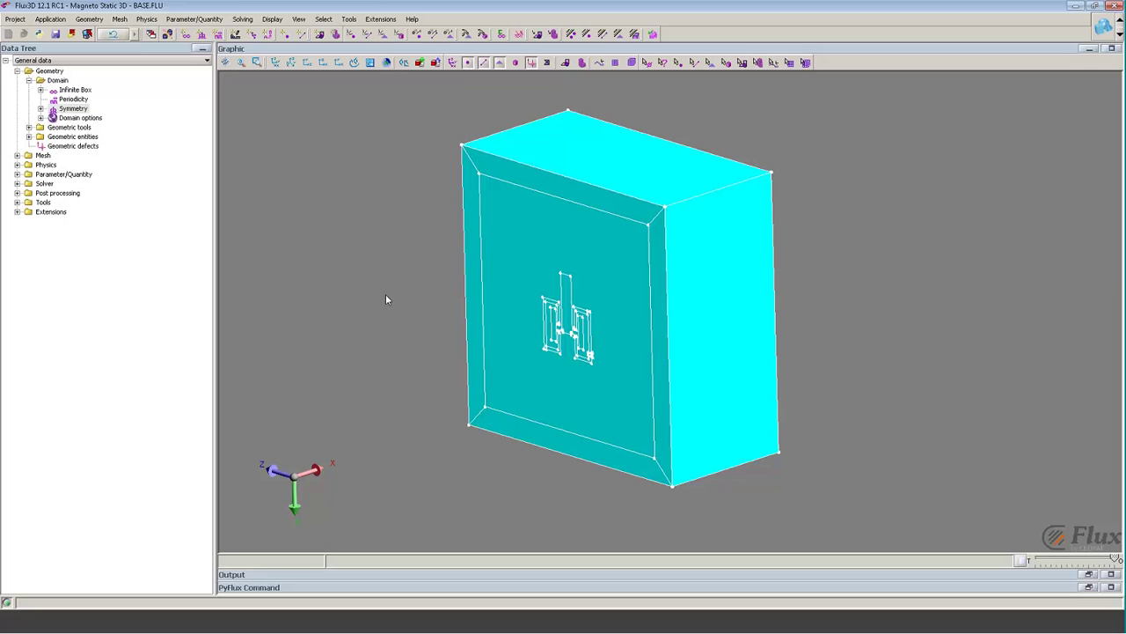
# - Assign the AIR region to the volumes selected by infinite box InfiniteBoxCube, using the union option
pyautogui.click(554, 33)
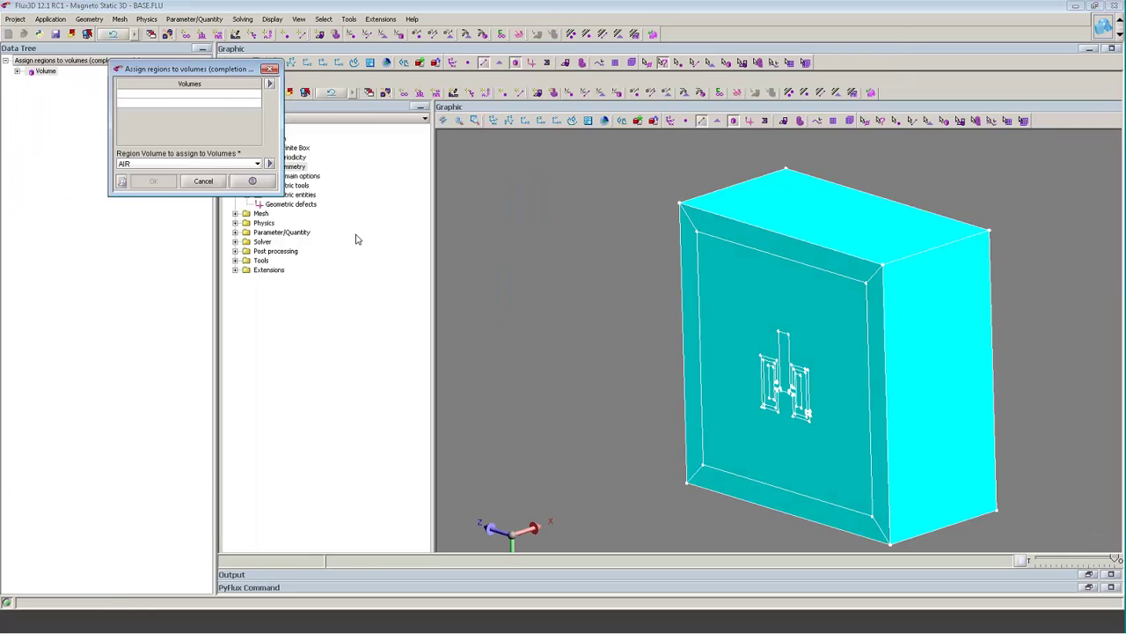
pyautogui.click(269, 84)
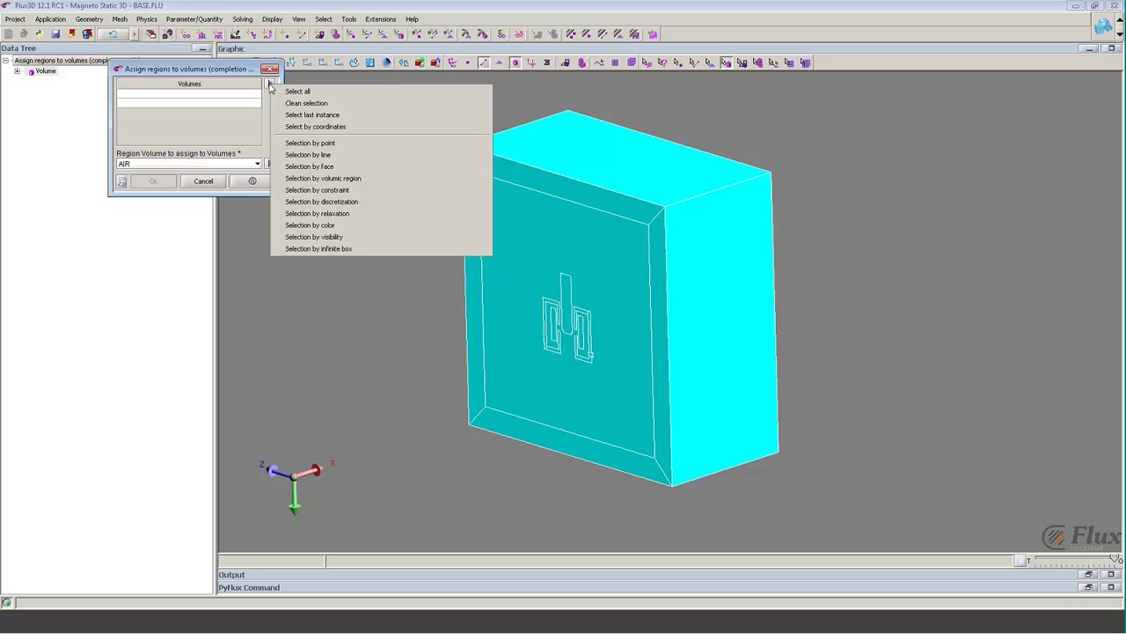
pyautogui.click(318, 249)
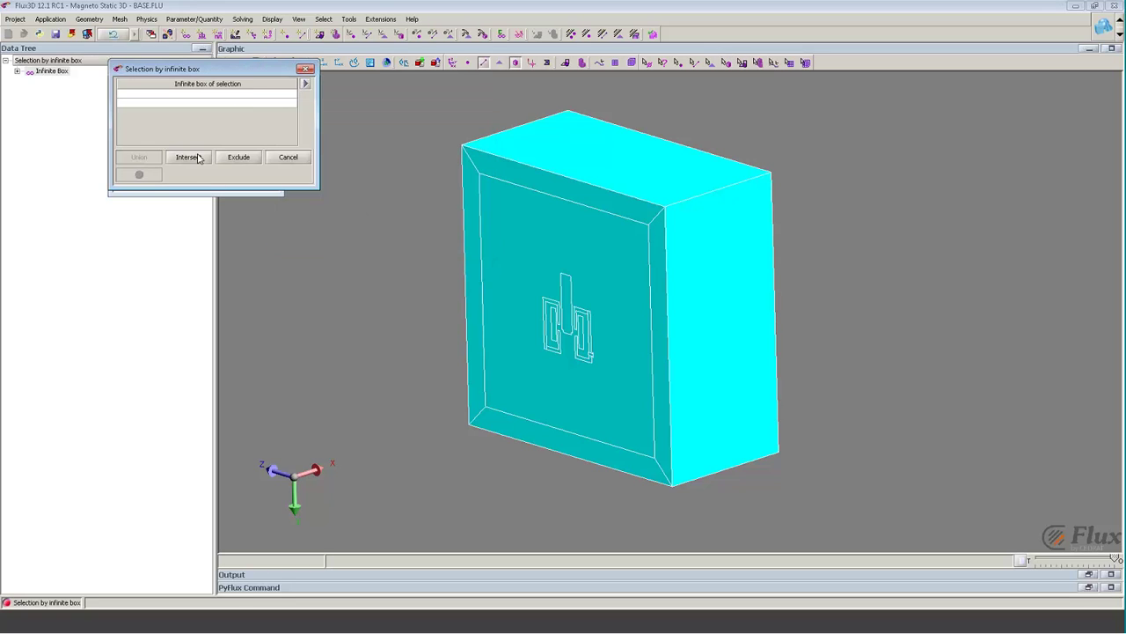
pyautogui.click(165, 99)
pyautogui.click(148, 124)
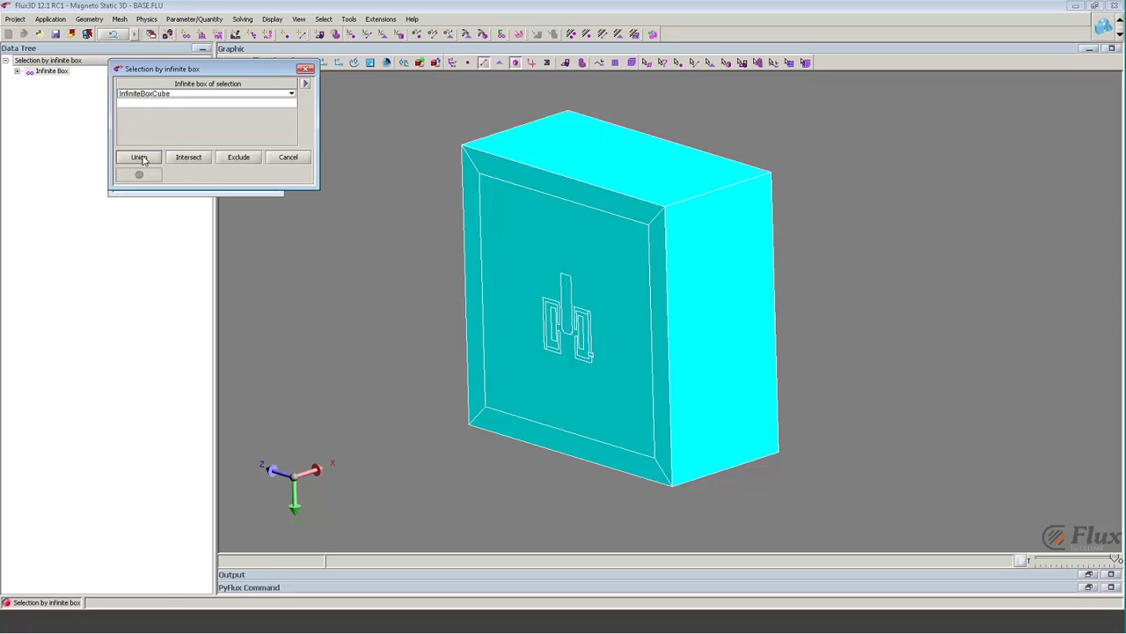
pyautogui.click(142, 158)
pyautogui.click(150, 180)
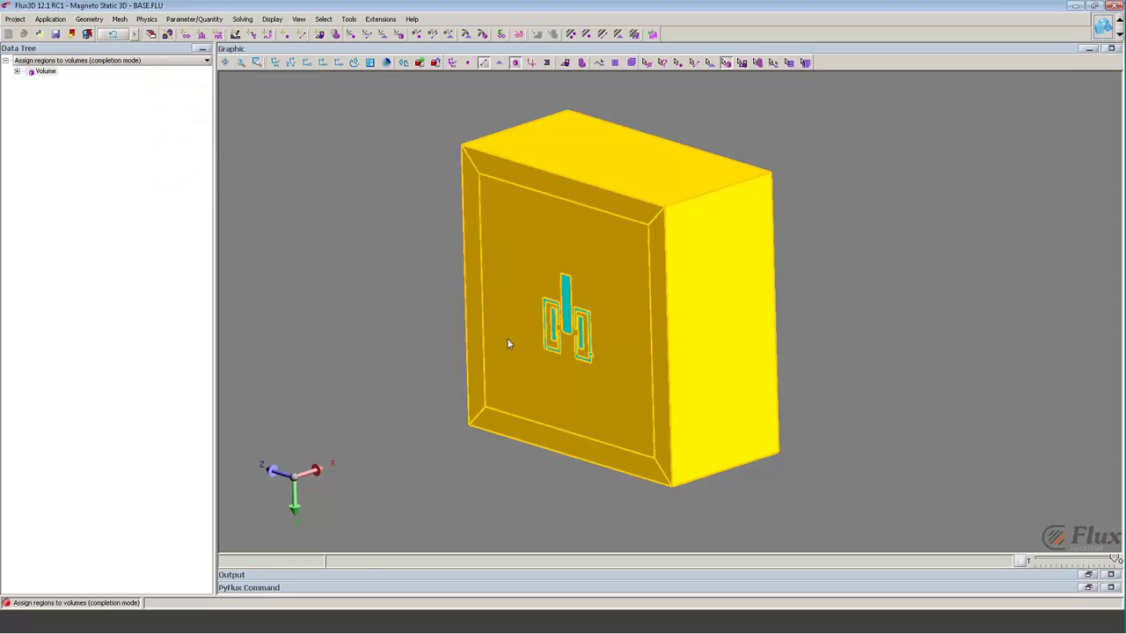
# - Assign the volume region MOBILE to the plunger volume
pyautogui.scroll(3, 577, 338)
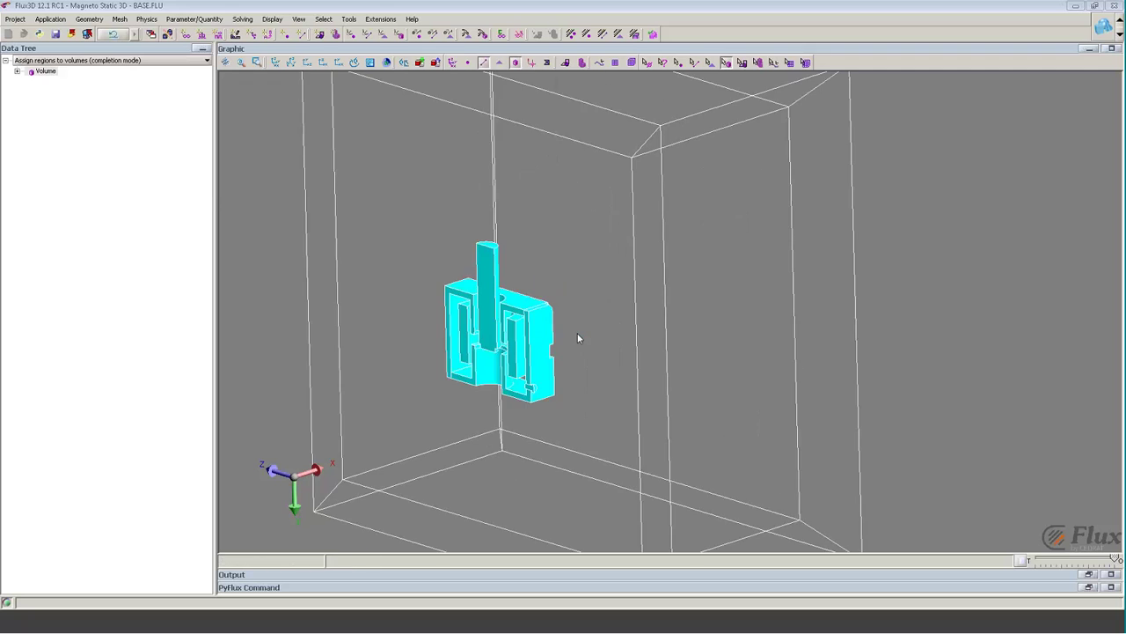
pyautogui.scroll(2, 577, 334)
pyautogui.moveTo(577, 333); pyautogui.dragTo(795, 270, button='right')
pyautogui.scroll(2, 795, 270)
pyautogui.click(628, 151)
pyautogui.moveTo(628, 151); pyautogui.dragTo(567, 194, button='right')
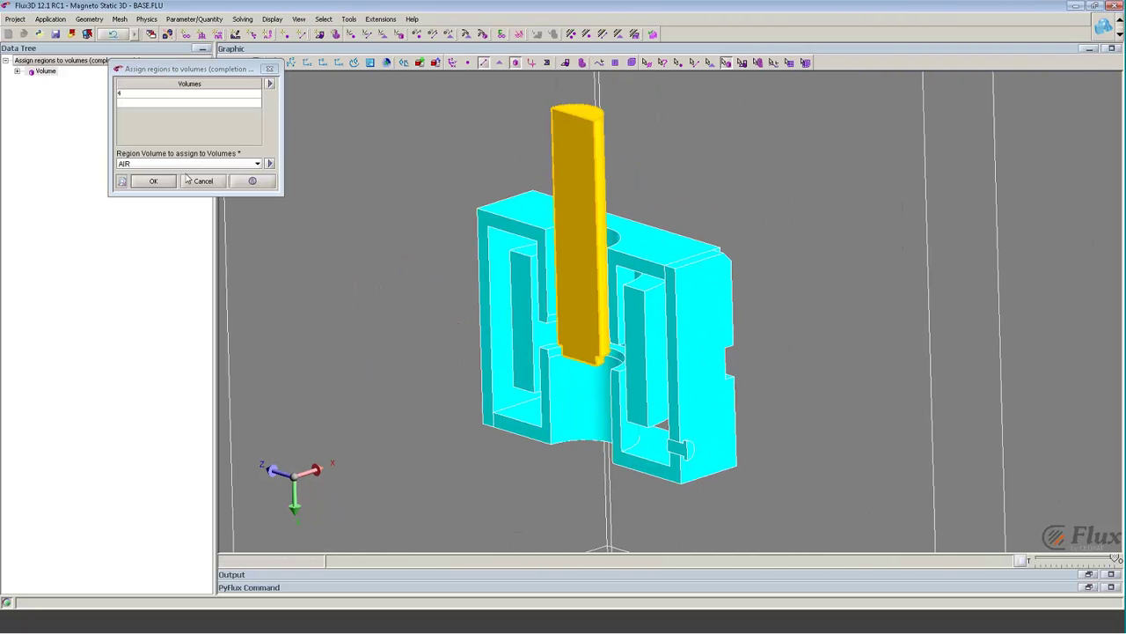
pyautogui.click(187, 163)
pyautogui.click(148, 186)
pyautogui.click(154, 164)
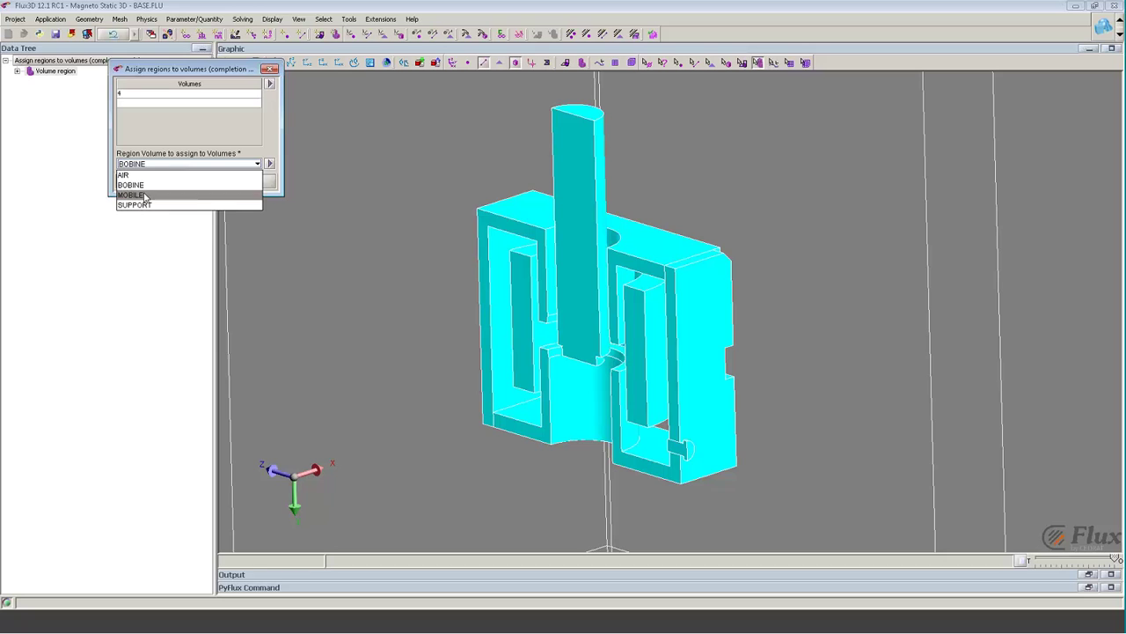
pyautogui.click(148, 193)
pyautogui.click(151, 183)
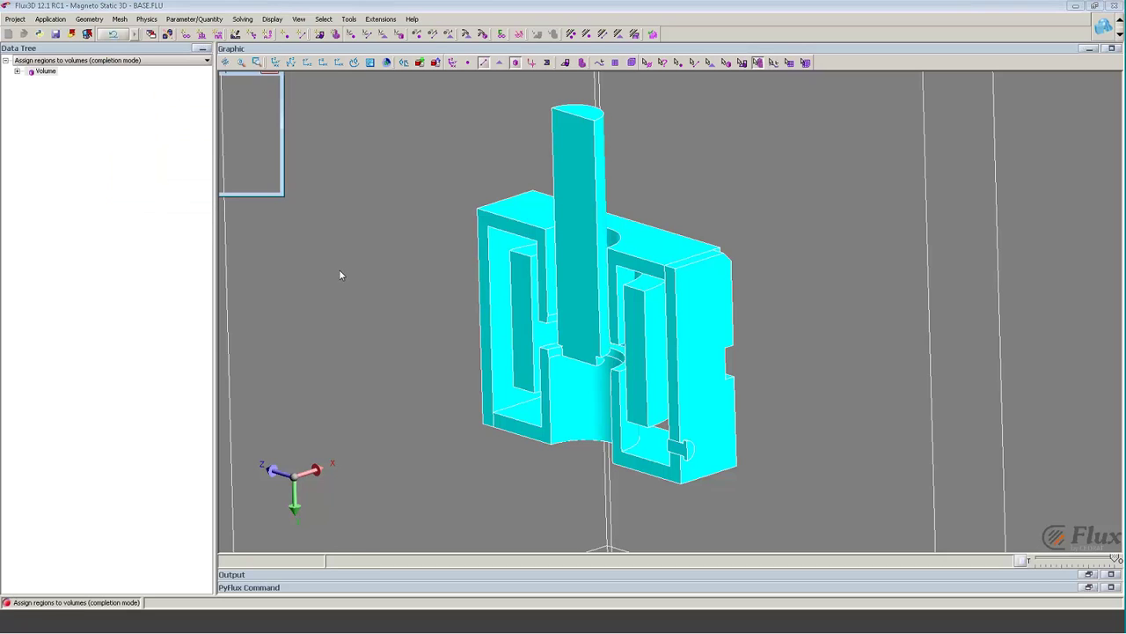
# - Assign the volume region BOBINE to the coil volume
pyautogui.click(527, 274)
pyautogui.click(180, 164)
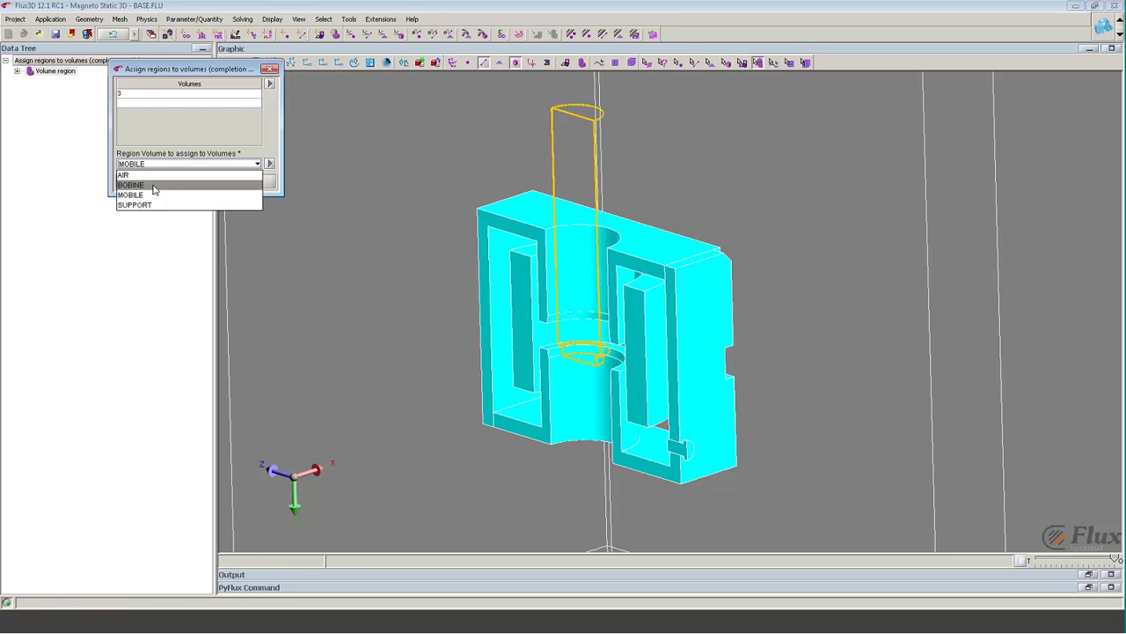
pyautogui.click(150, 188)
pyautogui.click(153, 181)
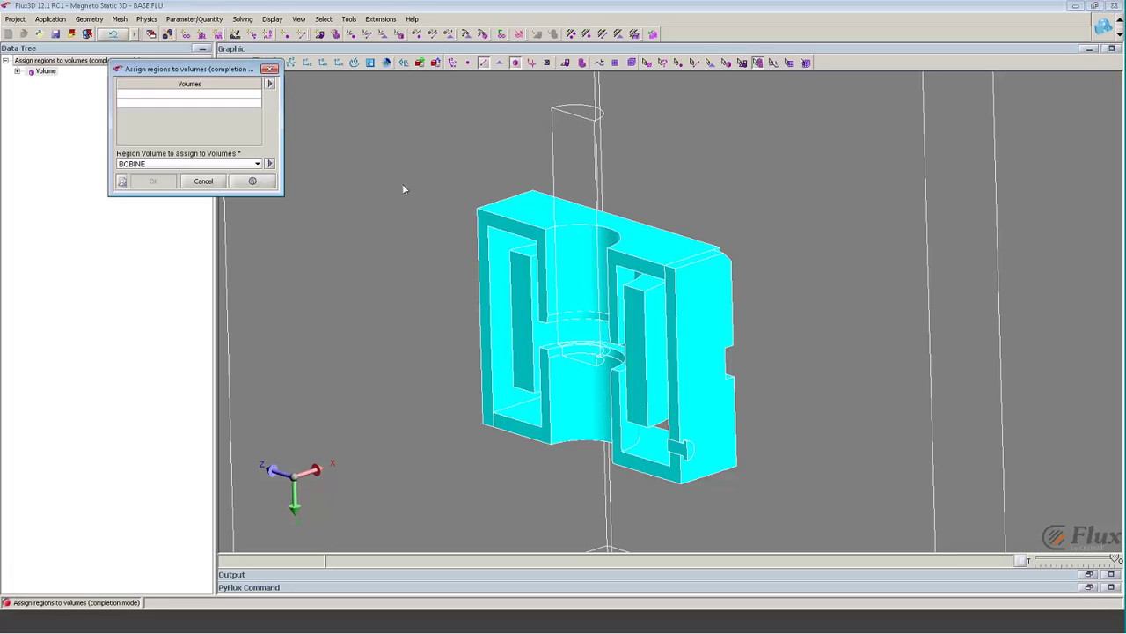
# - Select all remaining unassigned frame volumes and assign them to the SUPPORT region
pyautogui.click(270, 84)
pyautogui.click(284, 93)
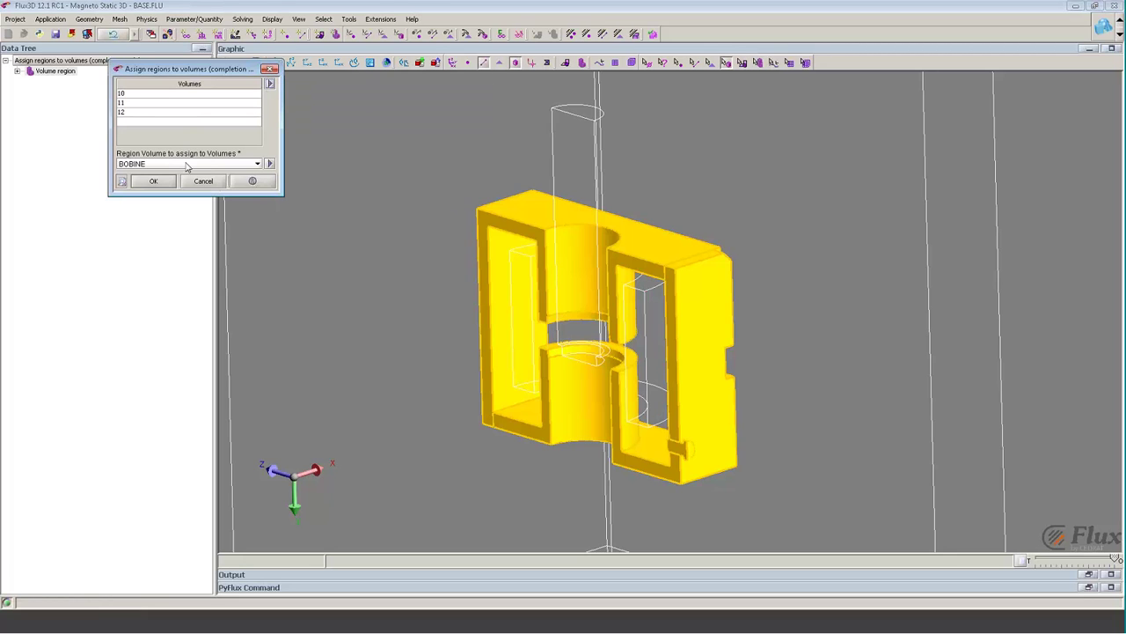
pyautogui.click(190, 163)
pyautogui.click(154, 188)
pyautogui.click(153, 182)
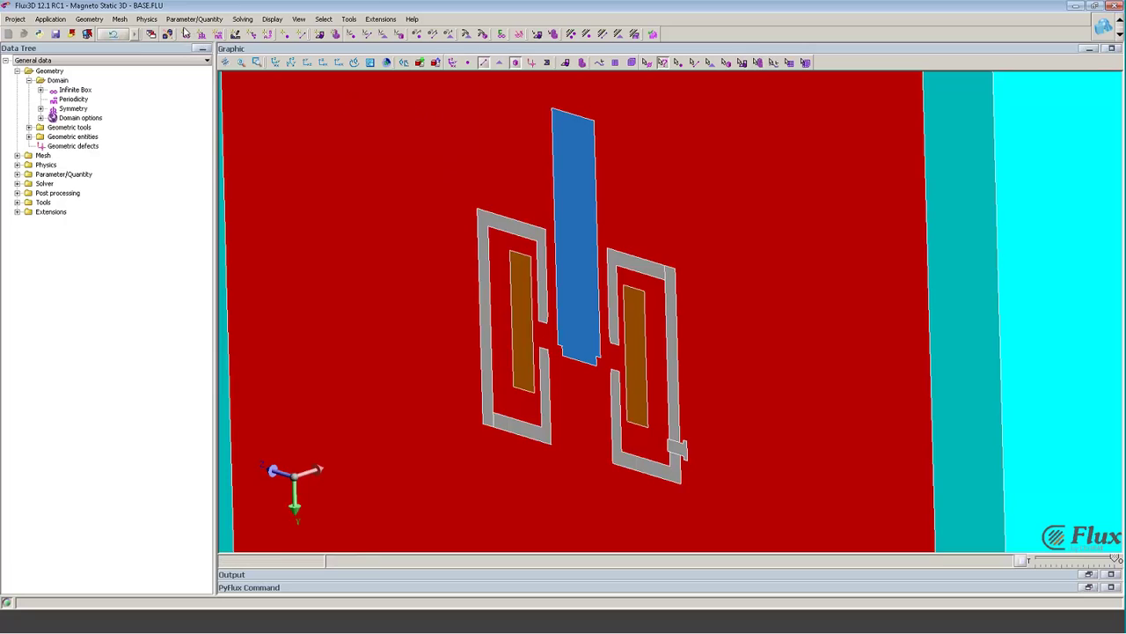
# - Hide the infinite box surrounding the actuator
pyautogui.click(120, 19)
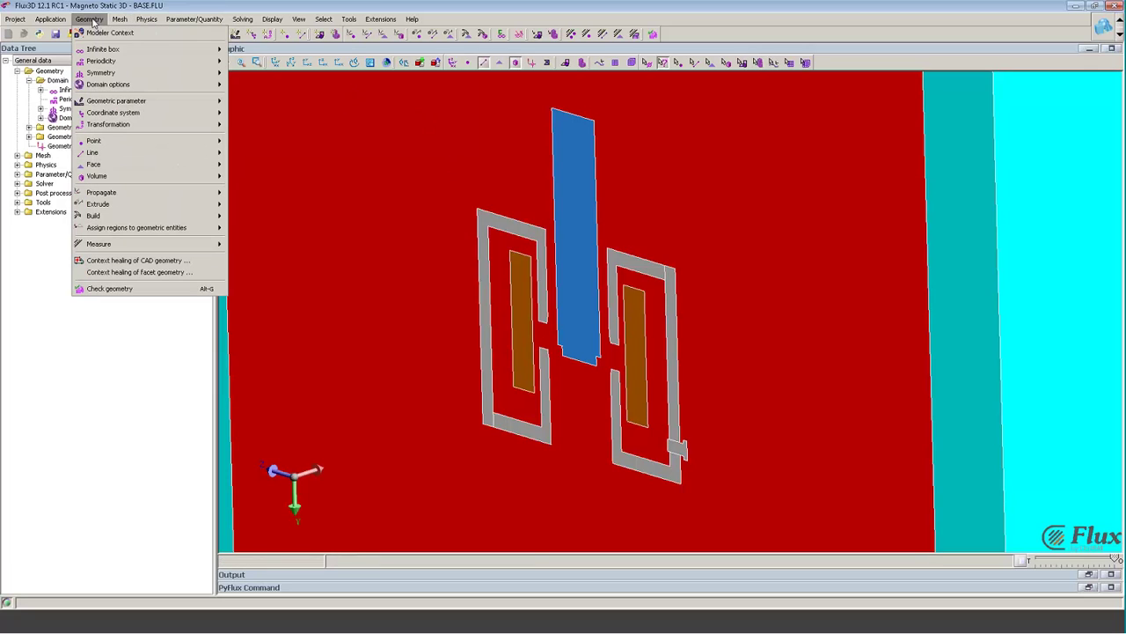
pyautogui.moveTo(157, 50)
pyautogui.click(256, 113)
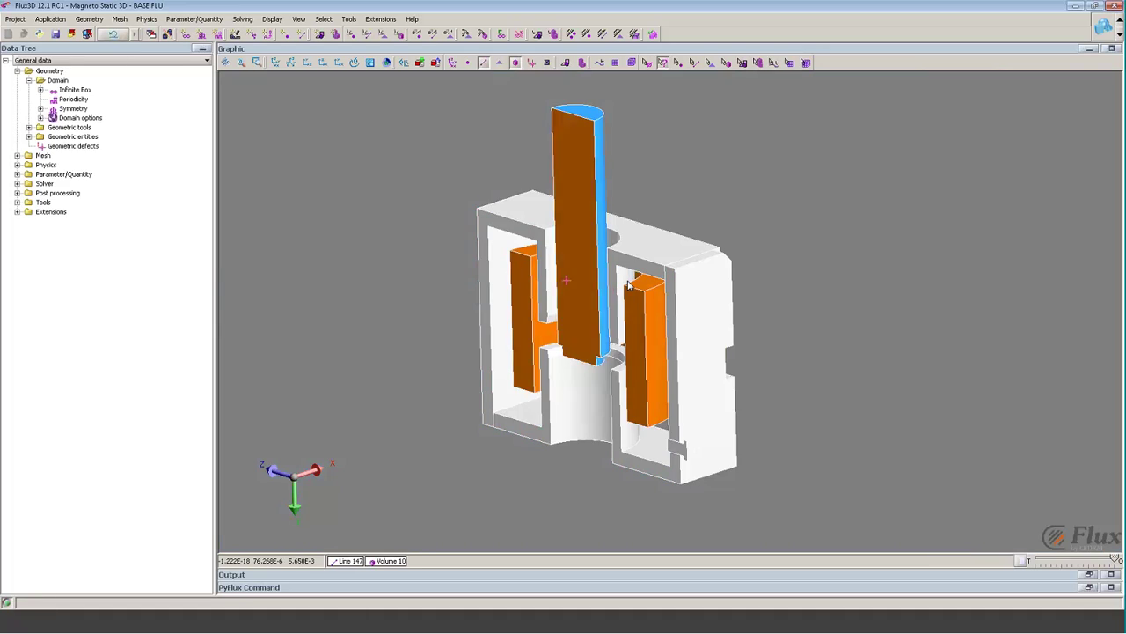
# - Mesh the domain's lines, faces and volumes with automatic meshing, and view the mesh on the actuator
pyautogui.scroll(3, 767, 252)
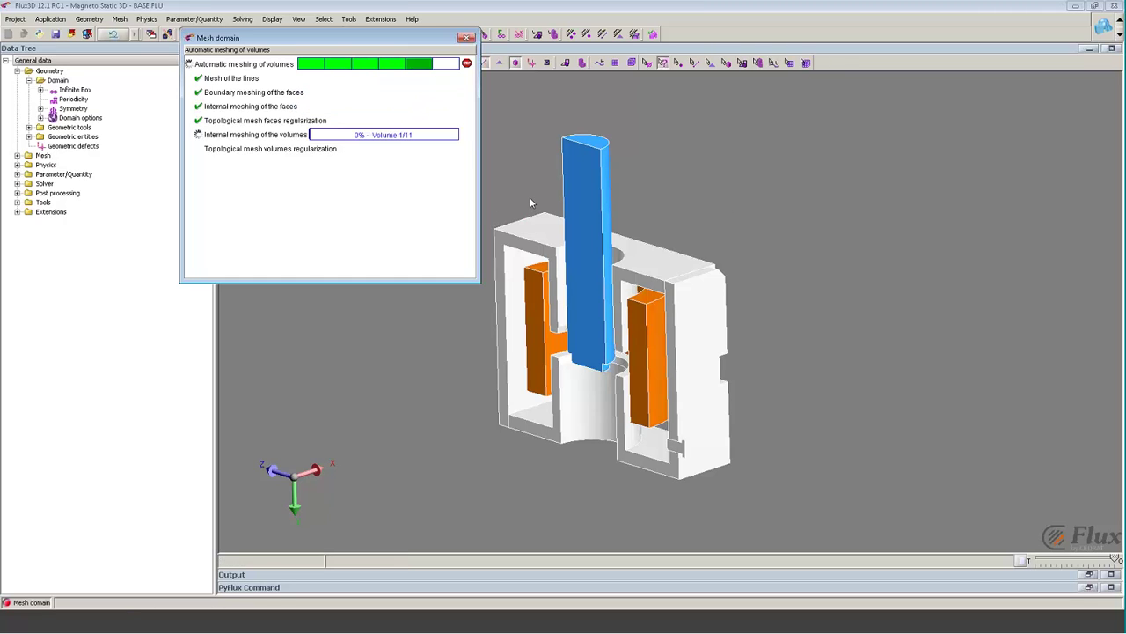
pyautogui.moveTo(530, 199); pyautogui.dragTo(551, 198, button='right')
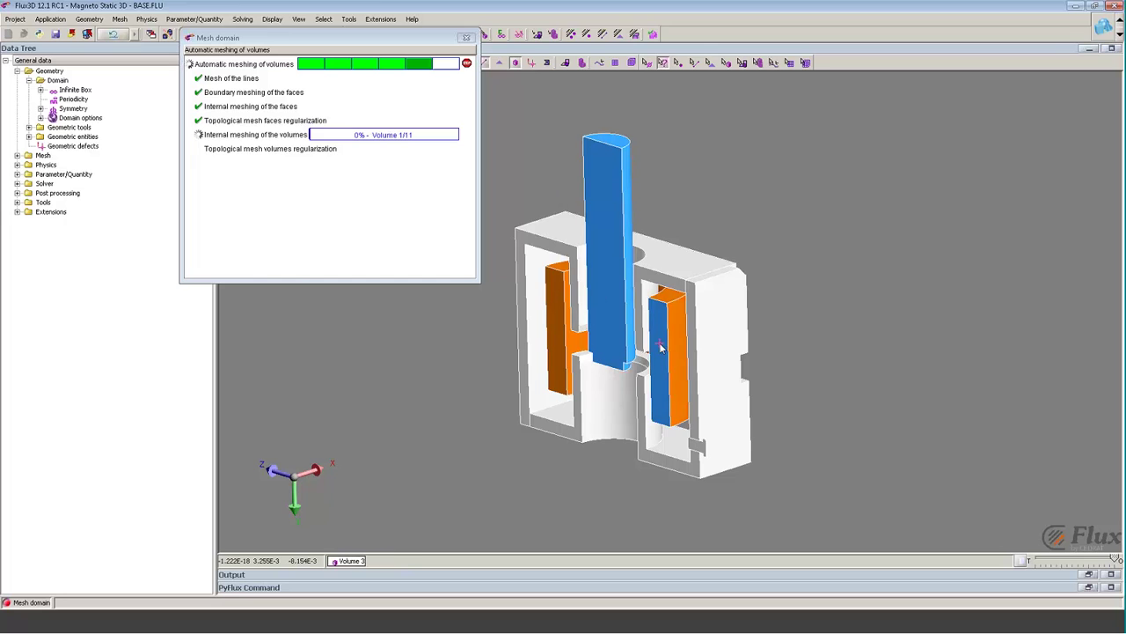
pyautogui.scroll(1, 669, 338)
pyautogui.moveTo(678, 328); pyautogui.dragTo(706, 320, button='right')
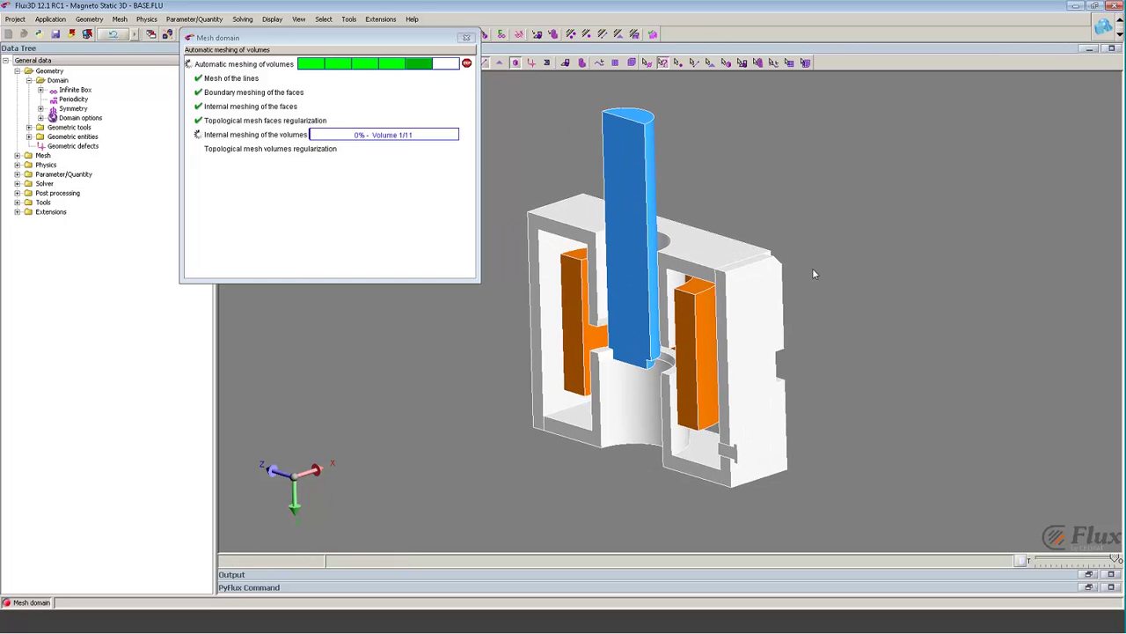
pyautogui.scroll(2, 808, 253)
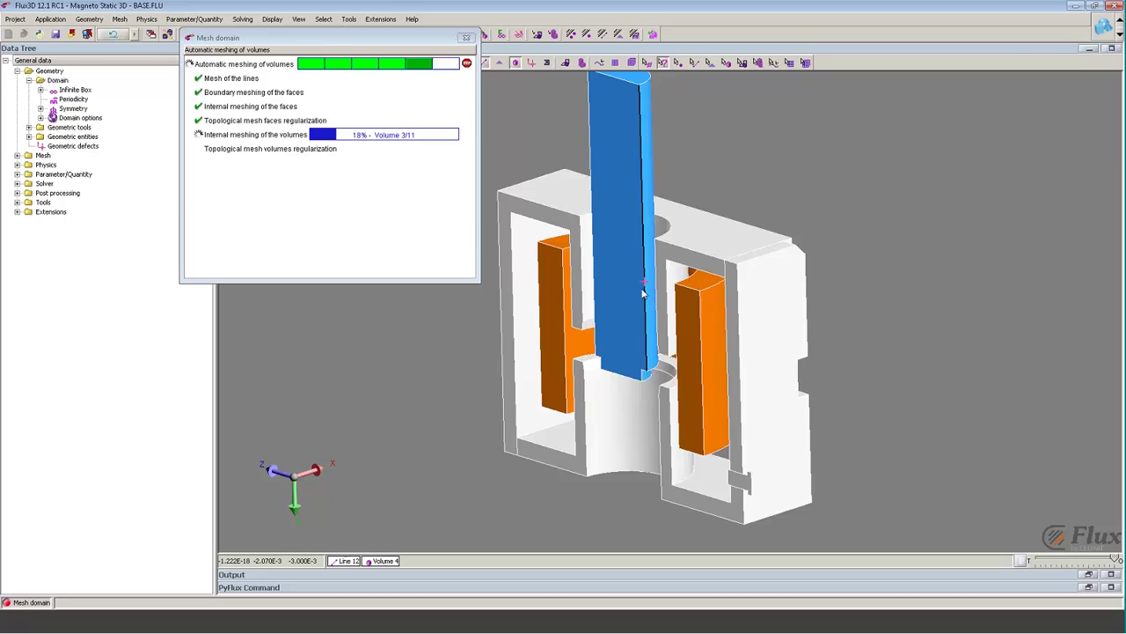
pyautogui.scroll(-3, 644, 286)
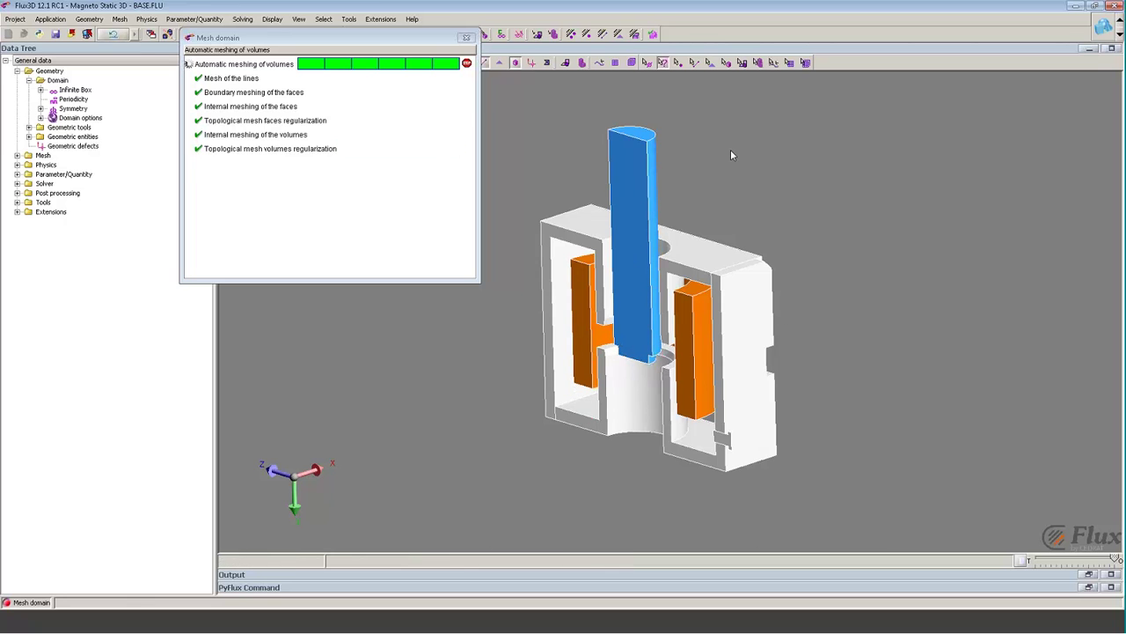
pyautogui.scroll(2, 724, 206)
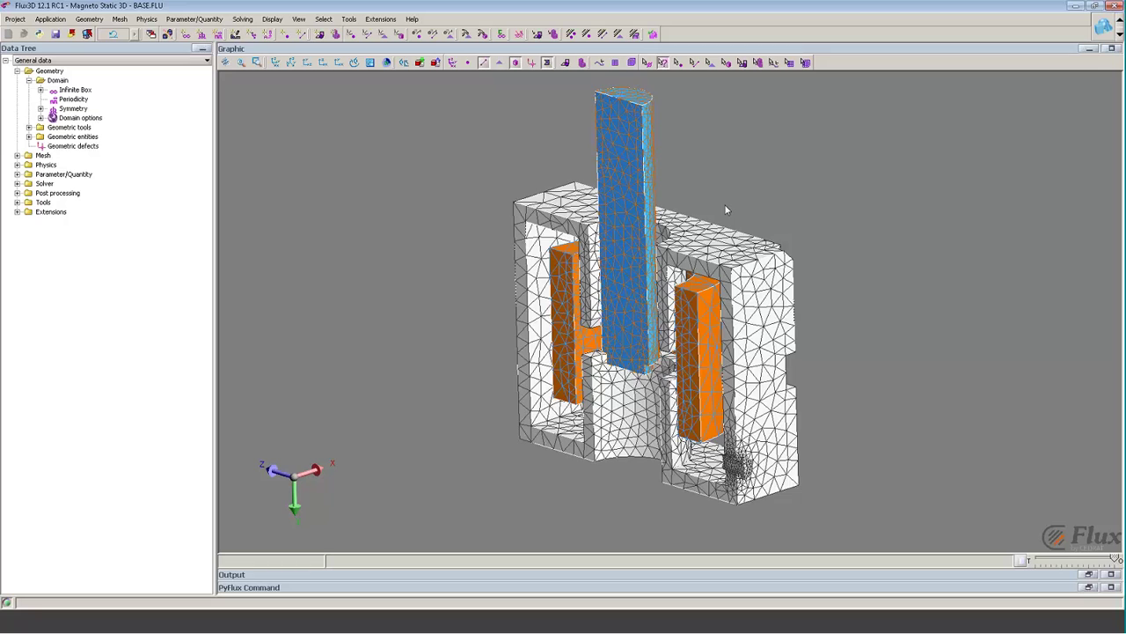
# - Hide the mesh and display the actuator by its volume regions
pyautogui.moveTo(727, 209); pyautogui.dragTo(729, 218, button='right')
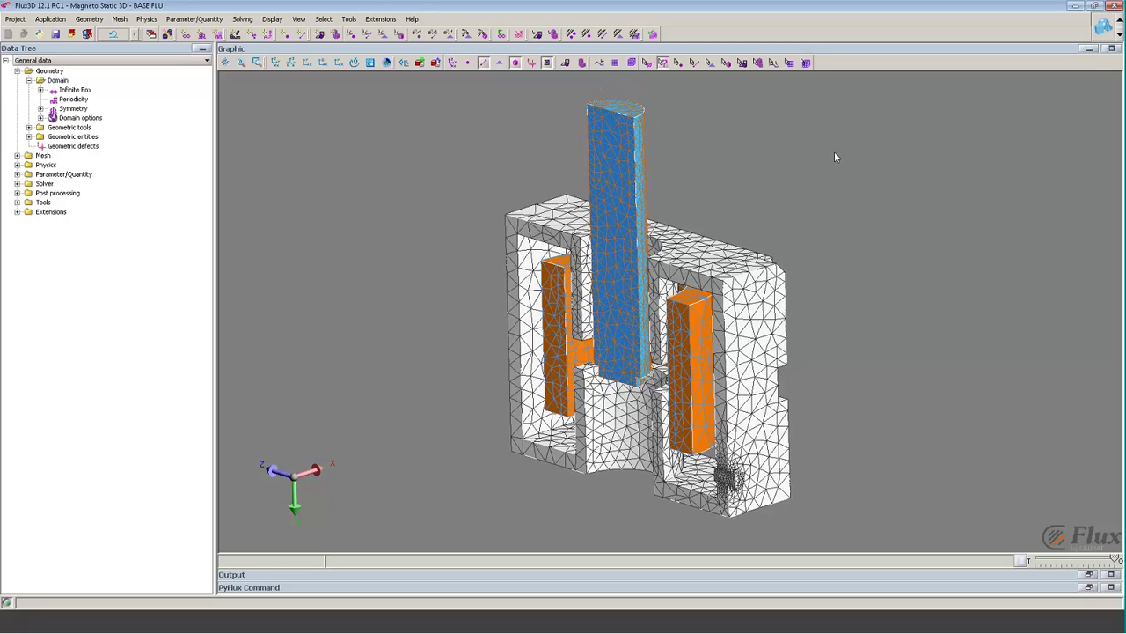
pyautogui.click(582, 64)
pyautogui.click(546, 63)
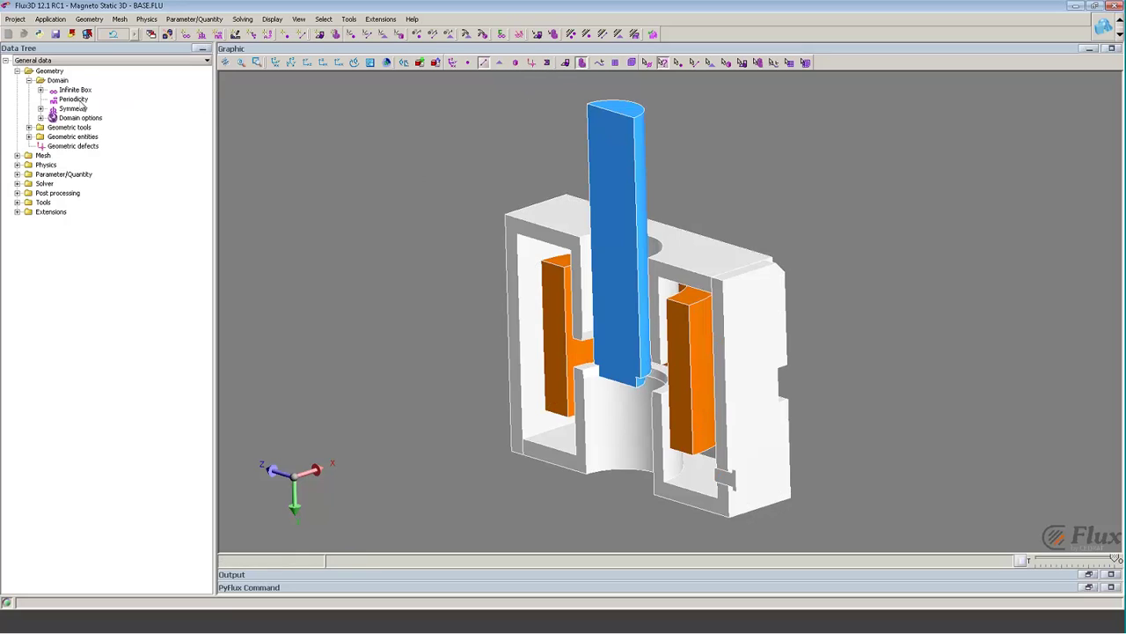
# - Review the definitions of the AIR and BOBINE volume regions
pyautogui.click(20, 166)
pyautogui.click(17, 164)
pyautogui.click(51, 204)
pyautogui.click(29, 203)
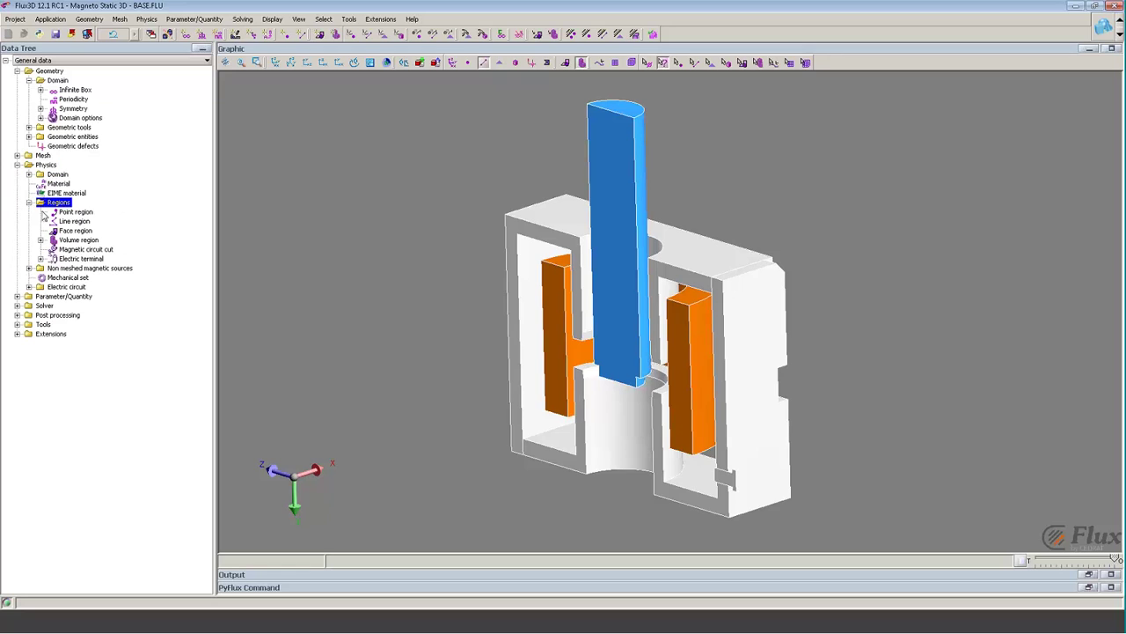
pyautogui.click(77, 239)
pyautogui.click(40, 240)
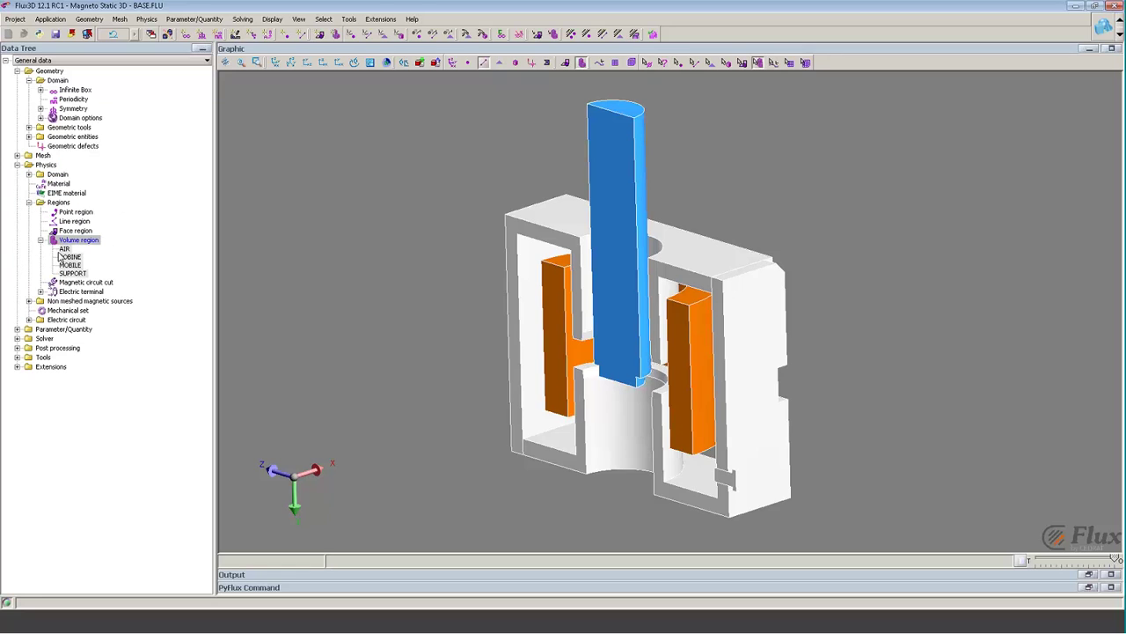
pyautogui.doubleClick(63, 249)
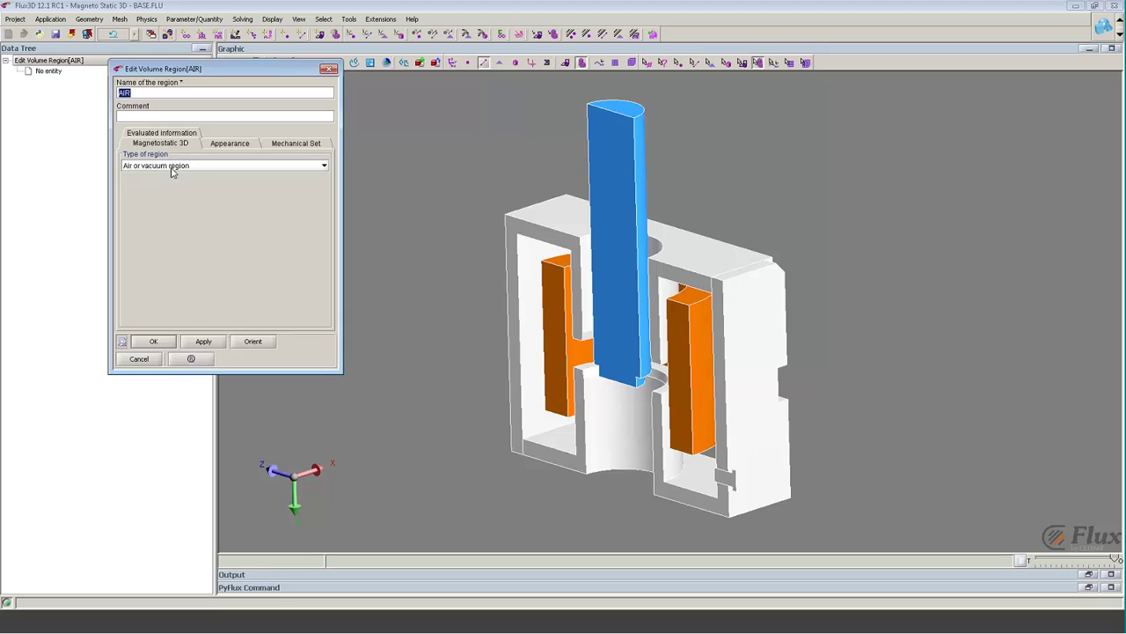
pyautogui.click(155, 343)
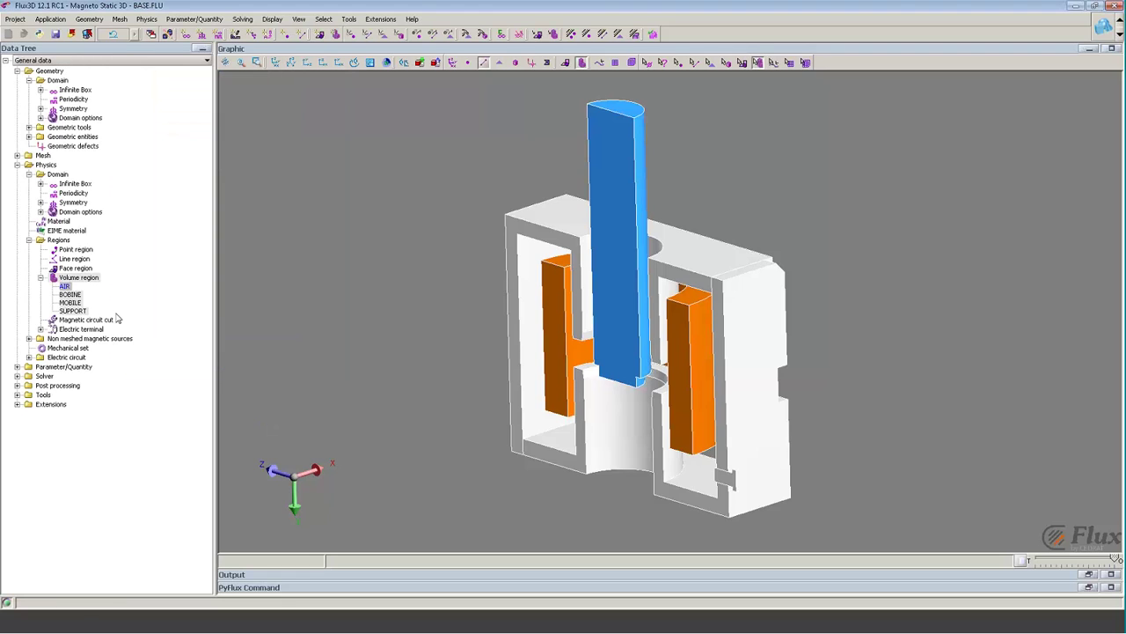
pyautogui.doubleClick(69, 294)
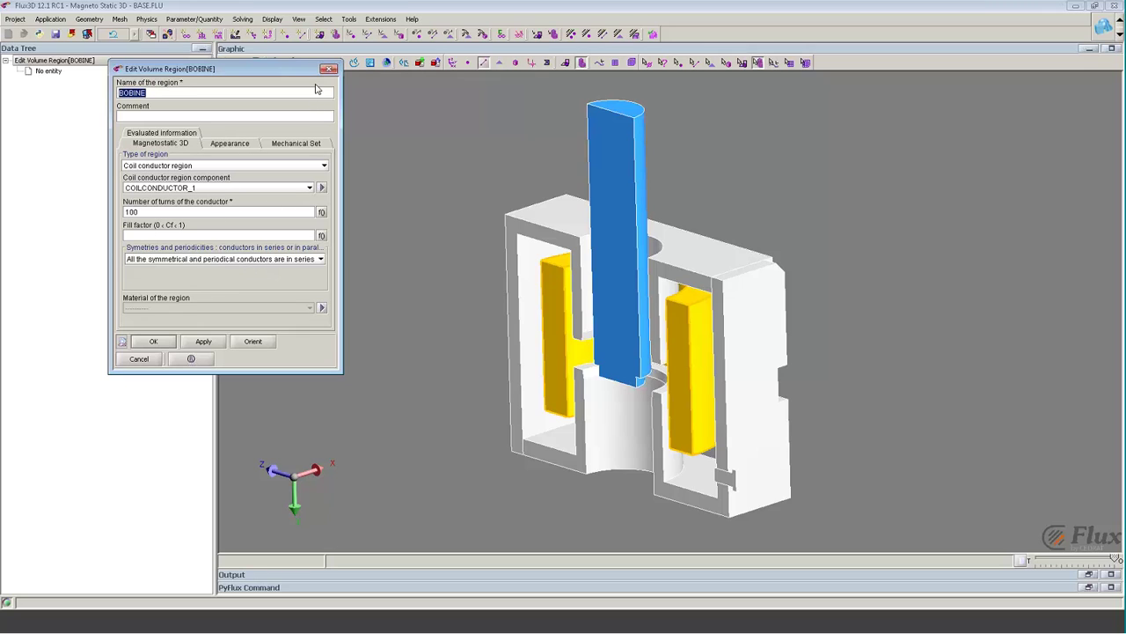
pyautogui.click(329, 69)
# - Orient the wires of the BOBINE coil conductor region with external terminals, using one cut end face of the coil as the input terminal
pyautogui.rightClick(74, 293)
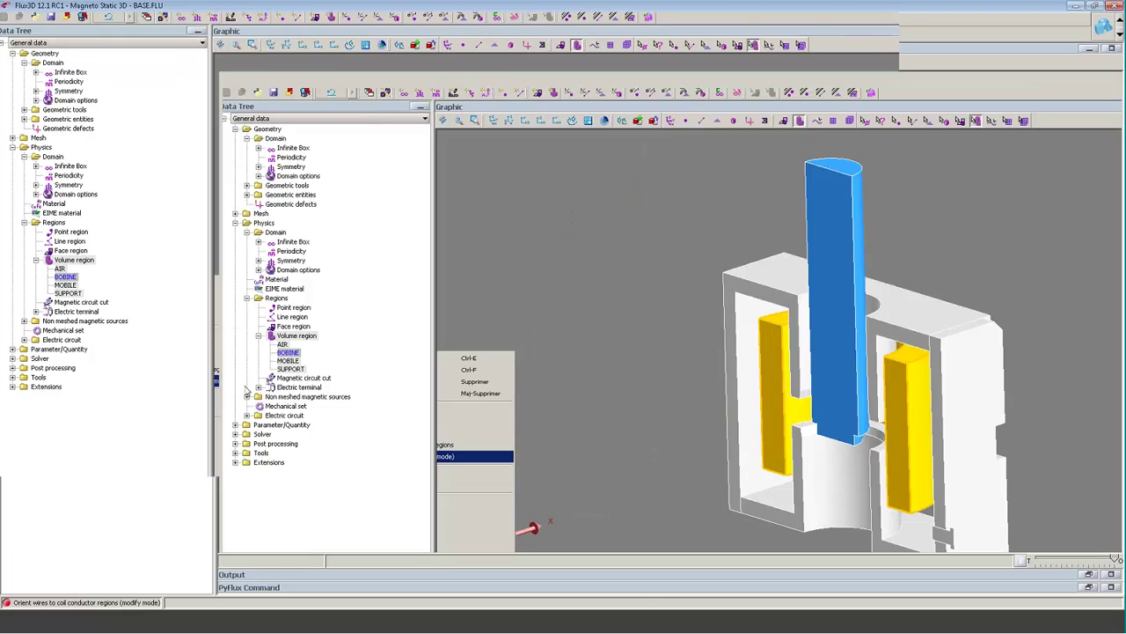
pyautogui.click(247, 390)
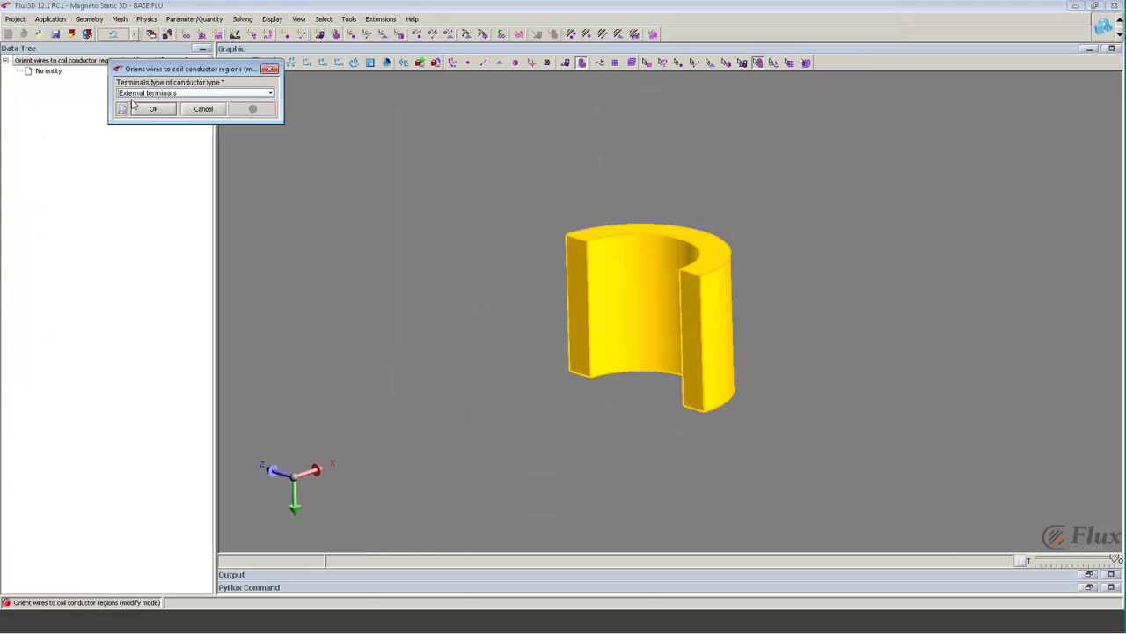
pyautogui.click(143, 109)
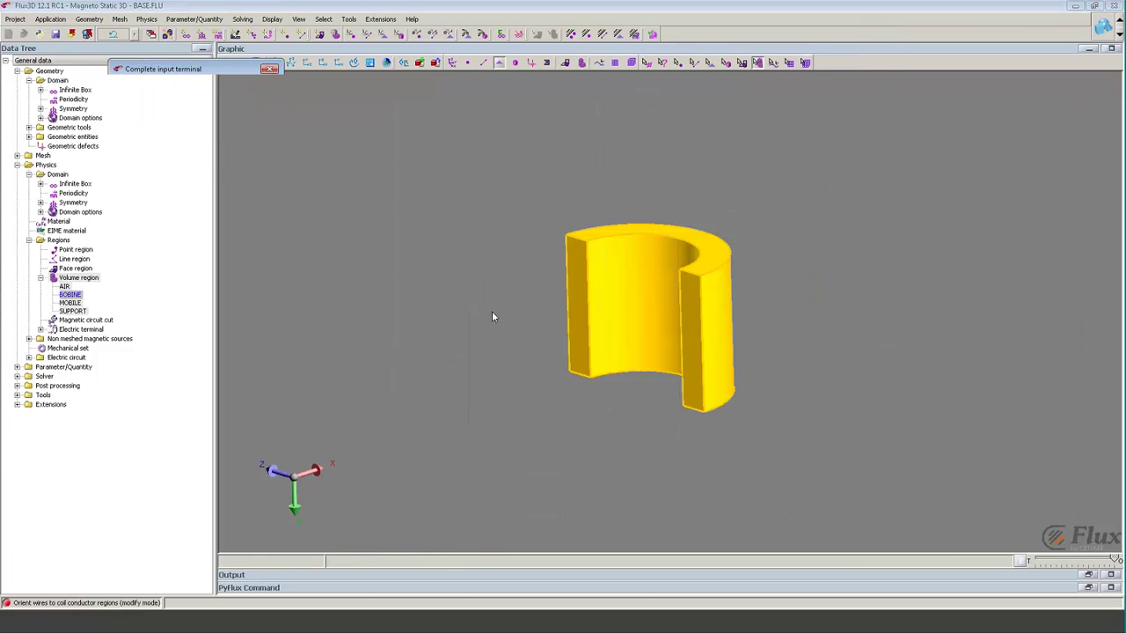
pyautogui.click(579, 299)
pyautogui.click(153, 157)
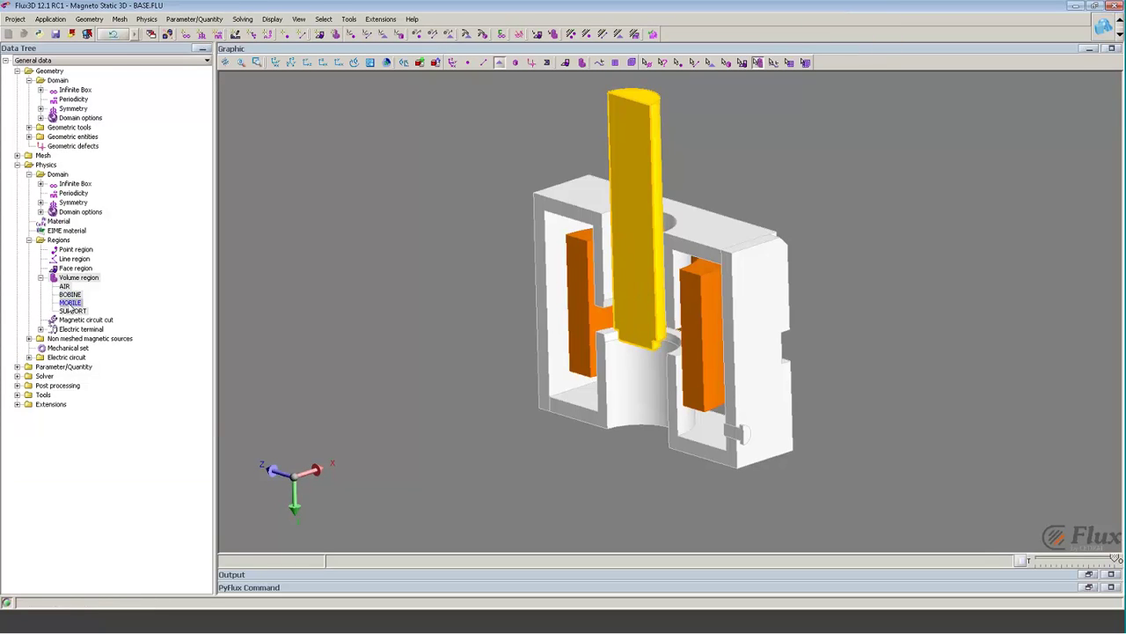
# - Set the MOBILE region's type to Magnetic non conducting region and open the Material Manager to import its material
pyautogui.doubleClick(80, 305)
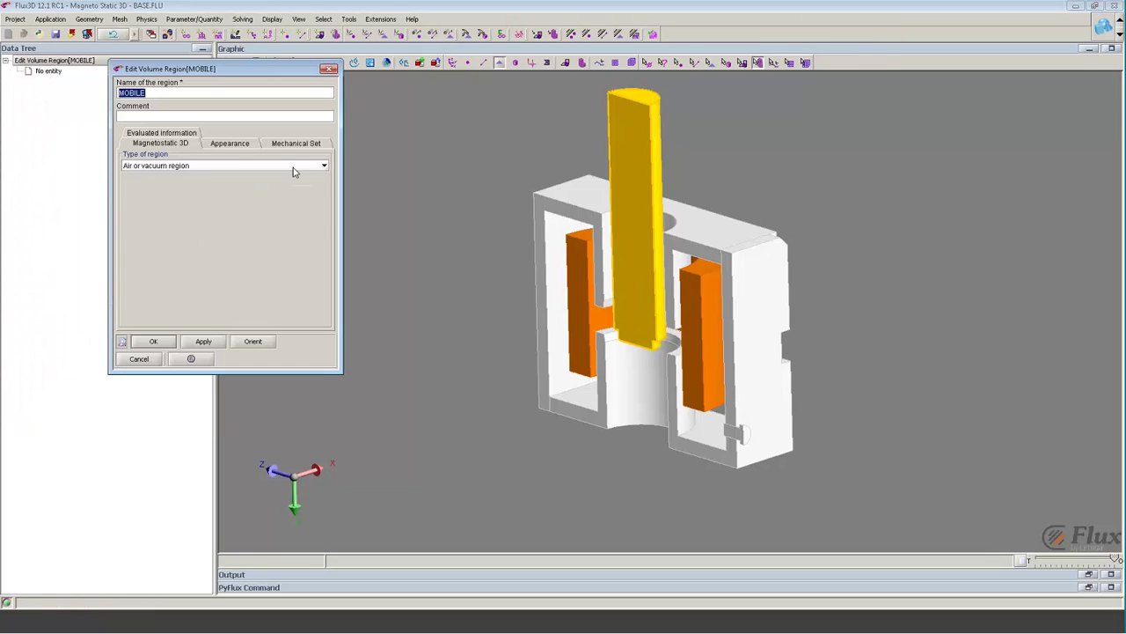
pyautogui.click(295, 167)
pyautogui.click(261, 188)
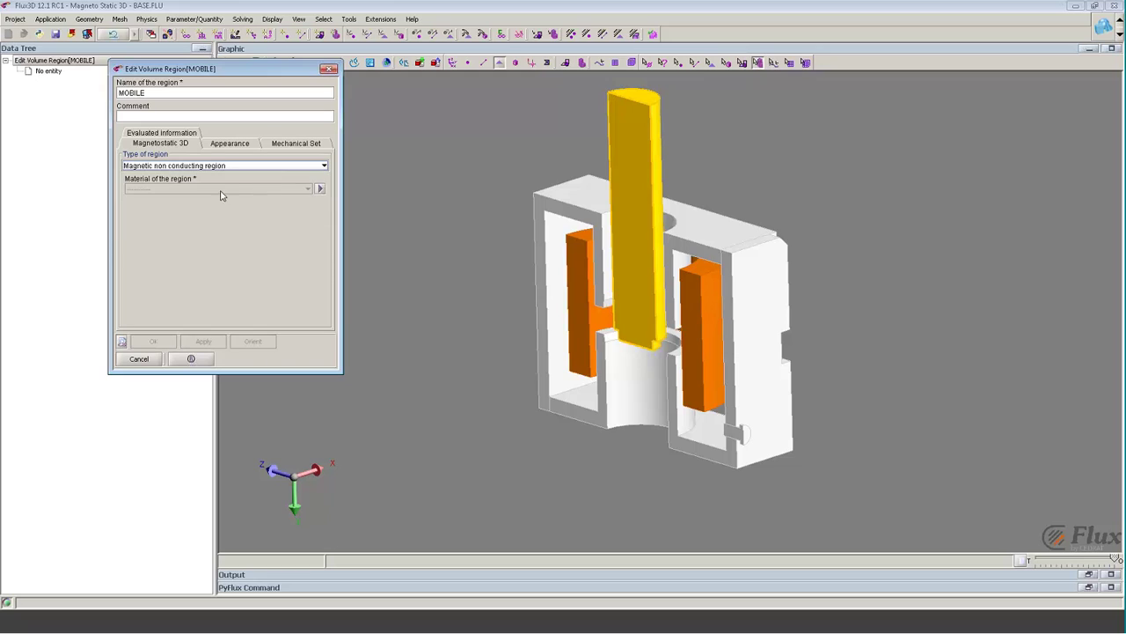
pyautogui.click(321, 190)
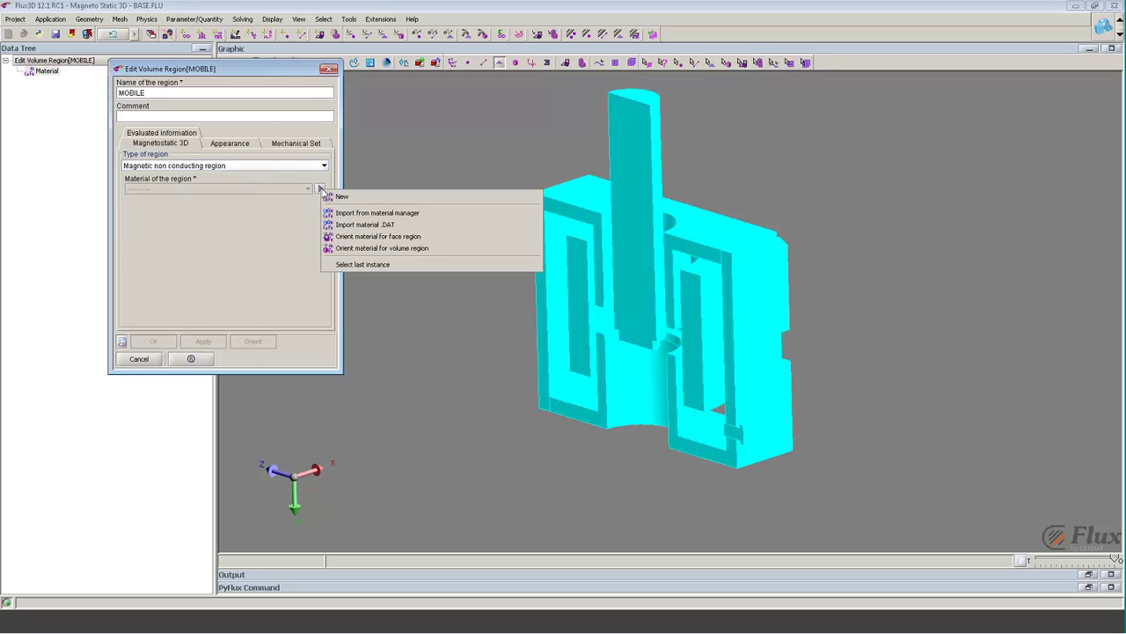
pyautogui.click(380, 213)
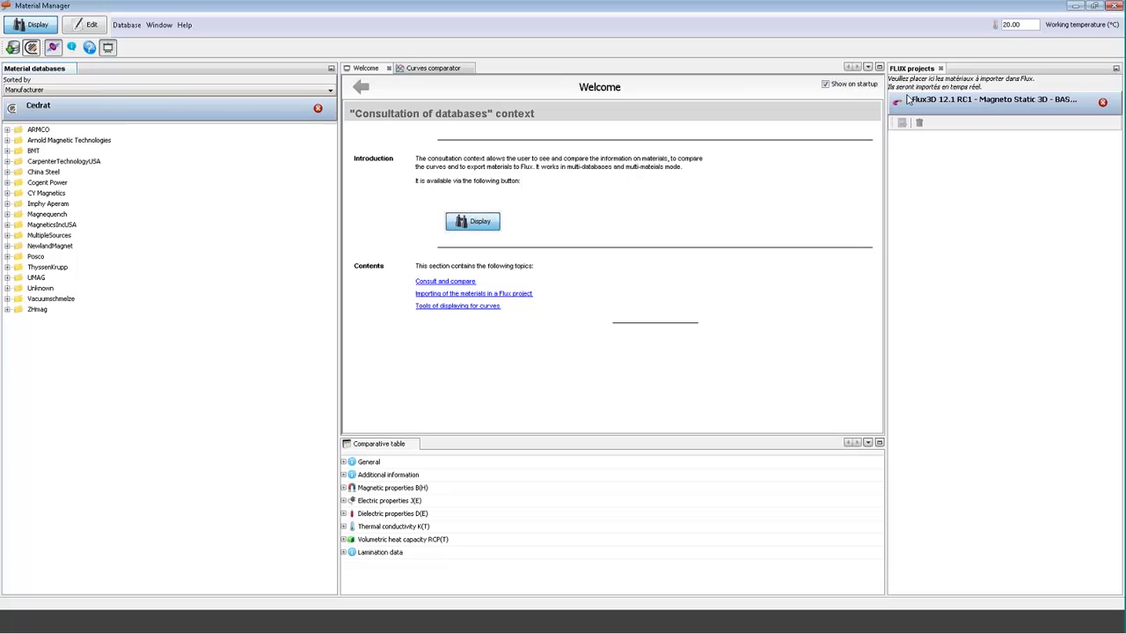
# - Compare the B(H) curves of FLU_1010_XC10_RO, FLU_ALNICO5 and FLU_ALNICO9 from the Unknown manufacturer group
pyautogui.click(7, 287)
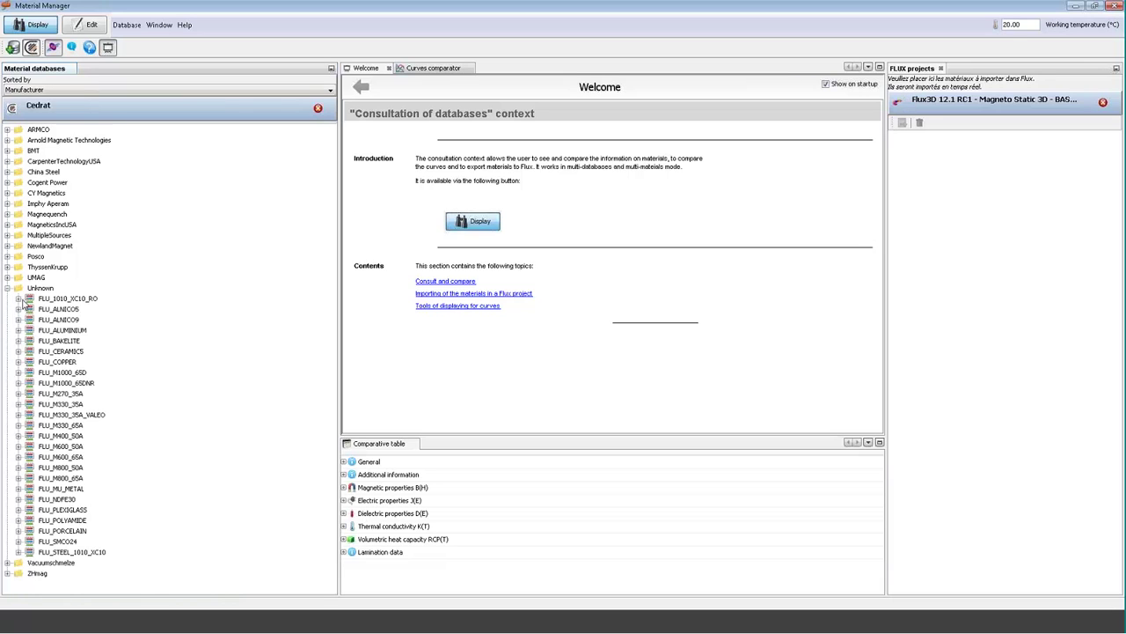
pyautogui.keyDown('shift'); pyautogui.click(66, 319); pyautogui.keyUp('shift')
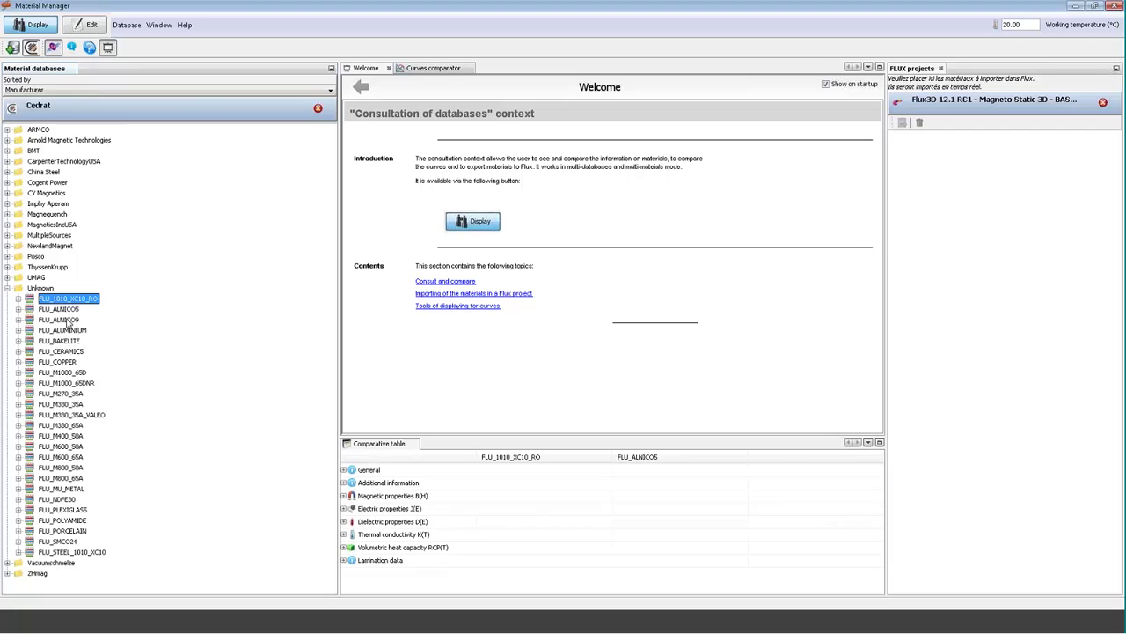
pyautogui.click(442, 74)
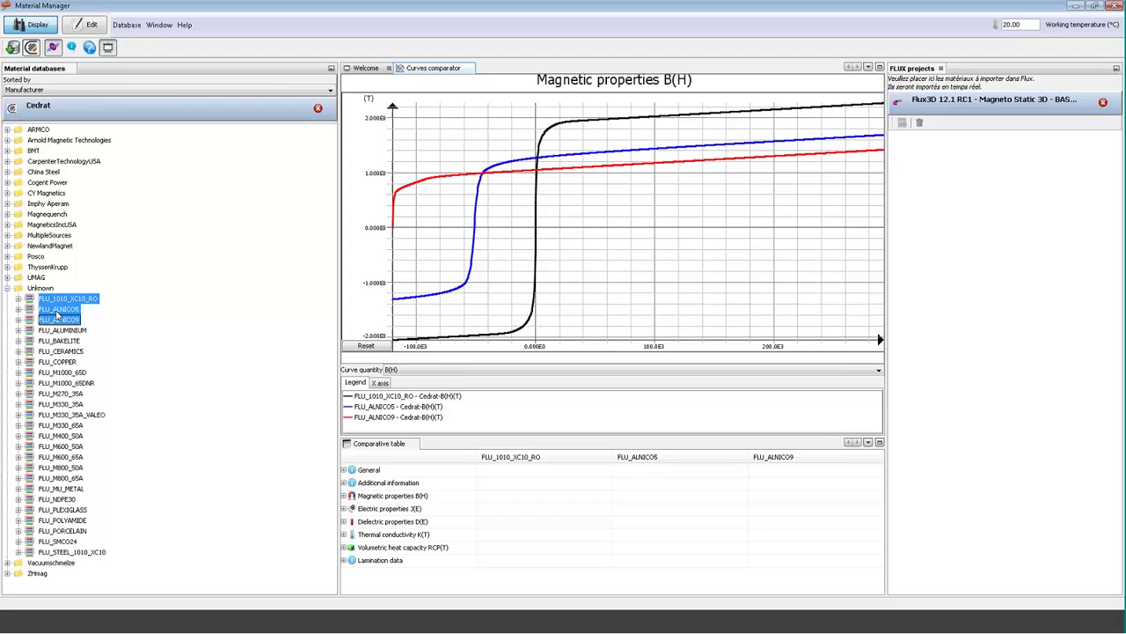
pyautogui.click(58, 309)
# - Import the material FLU_1010_XC10_RO into the Flux project and assign it to the MOBILE region
pyautogui.click(63, 299)
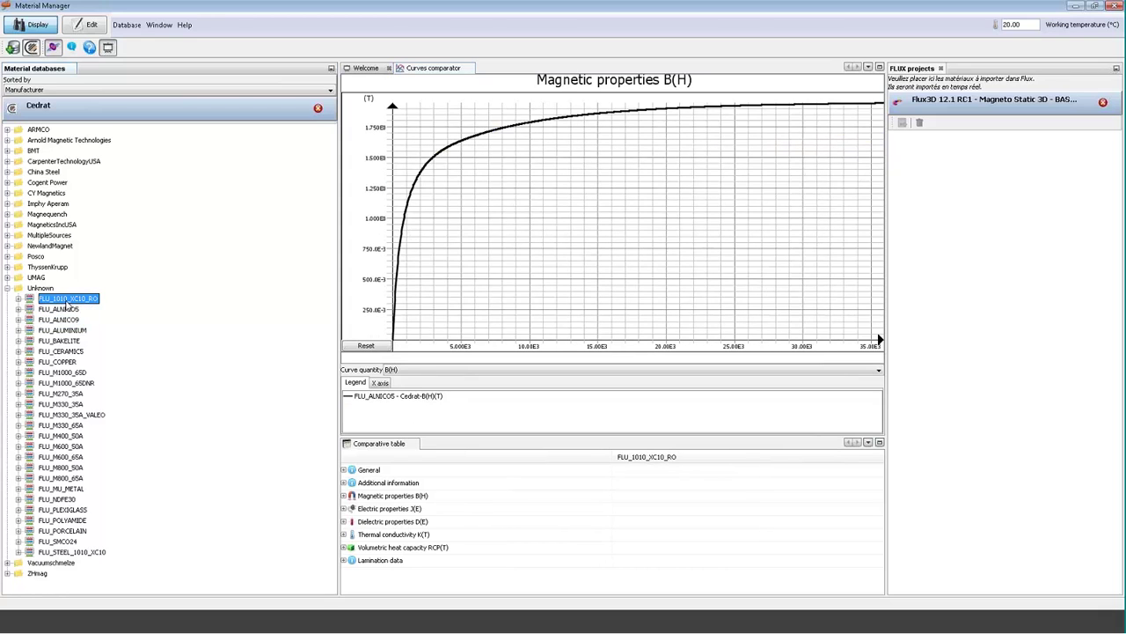
pyautogui.moveTo(346, 264); pyautogui.dragTo(896, 182)
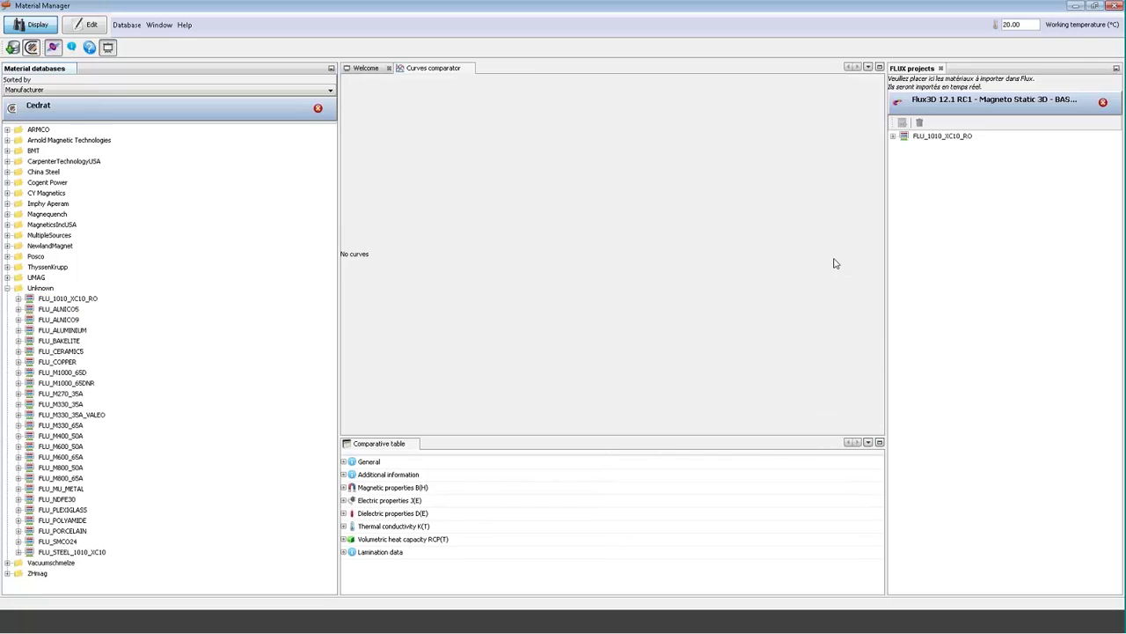
pyautogui.click(1115, 6)
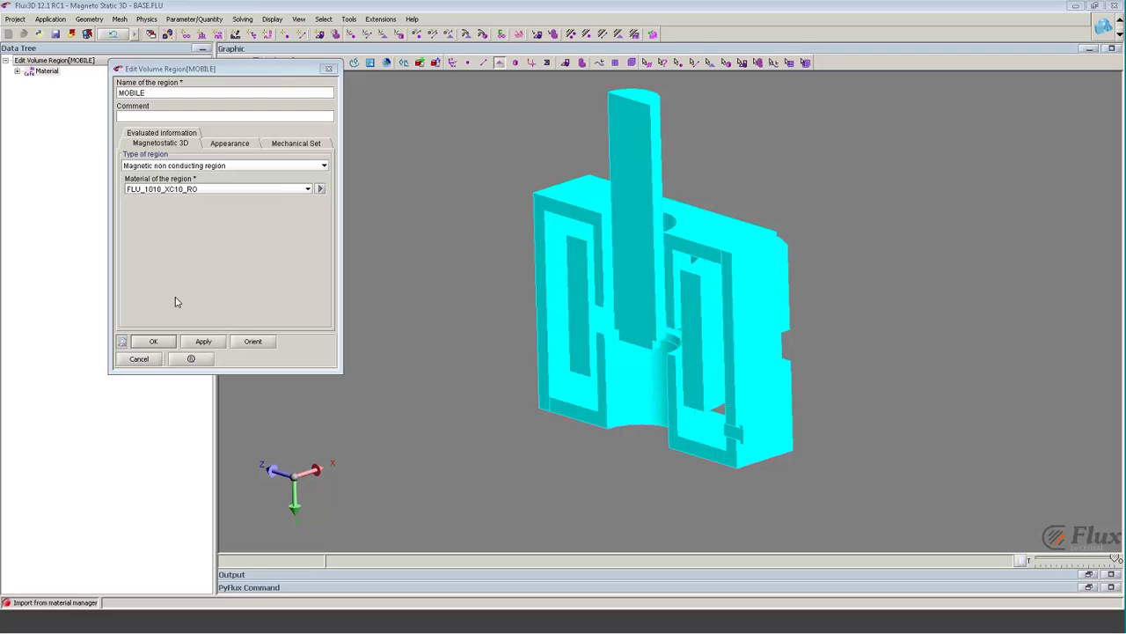
pyautogui.click(161, 191)
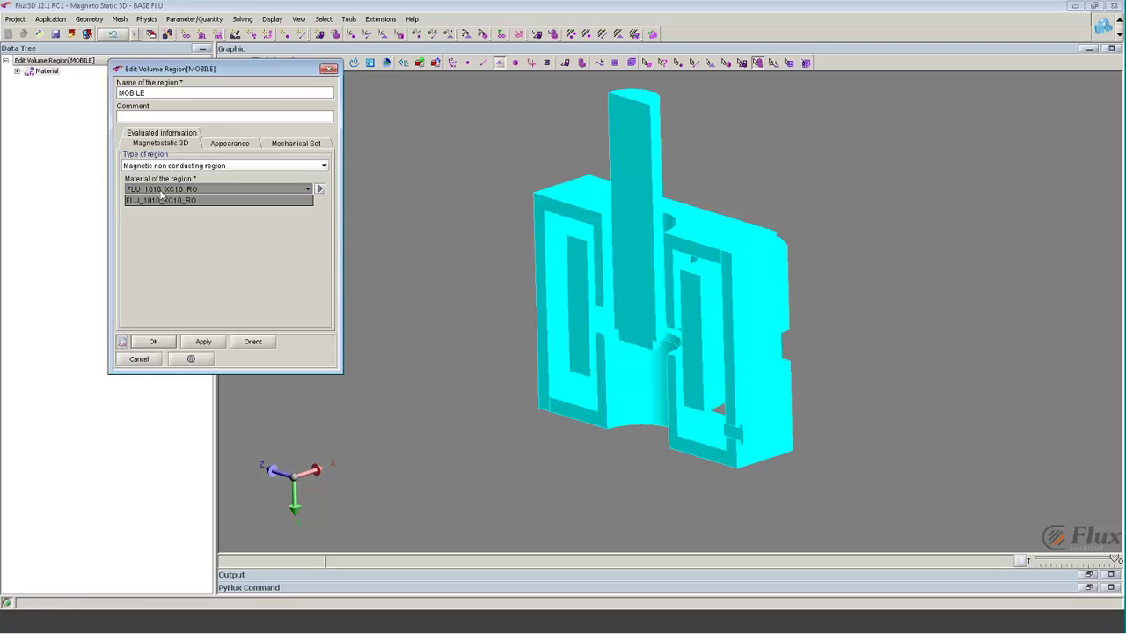
pyautogui.click(160, 191)
pyautogui.click(153, 342)
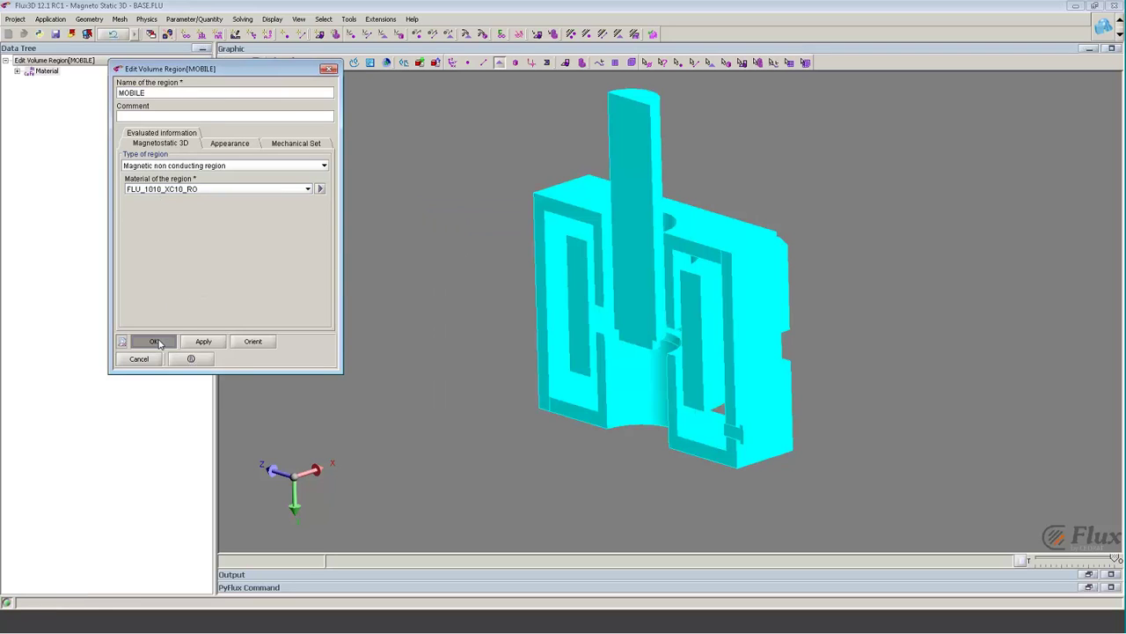
# - Define the SUPPORT region as a Magnetic non conducting region with material FLU_1010_XC10_RO
pyautogui.doubleClick(72, 306)
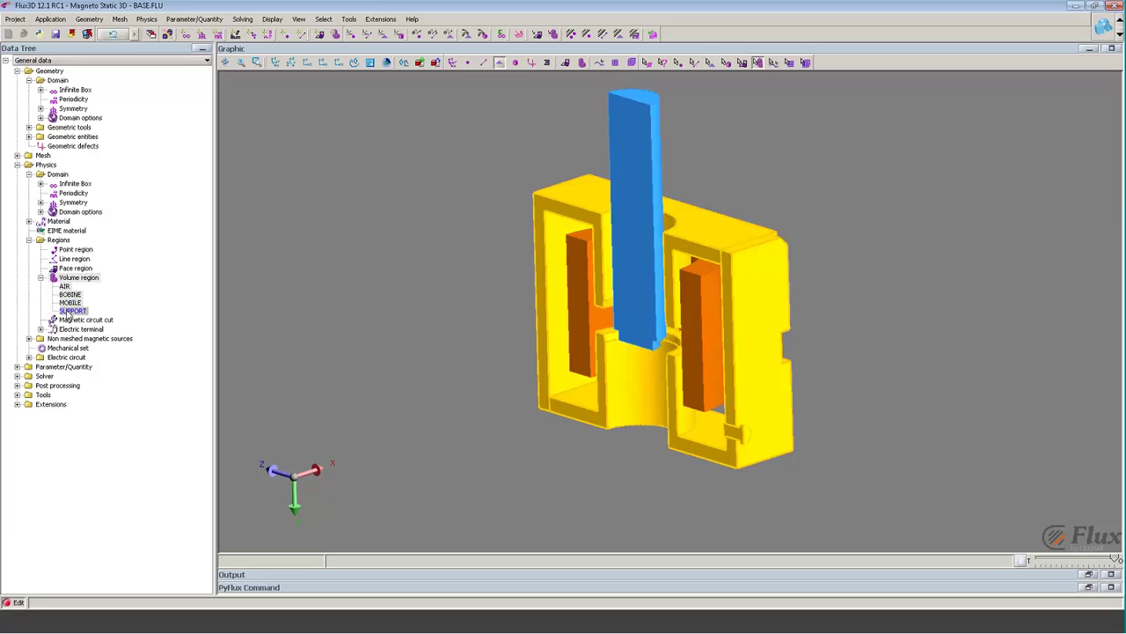
pyautogui.click(177, 167)
pyautogui.click(184, 187)
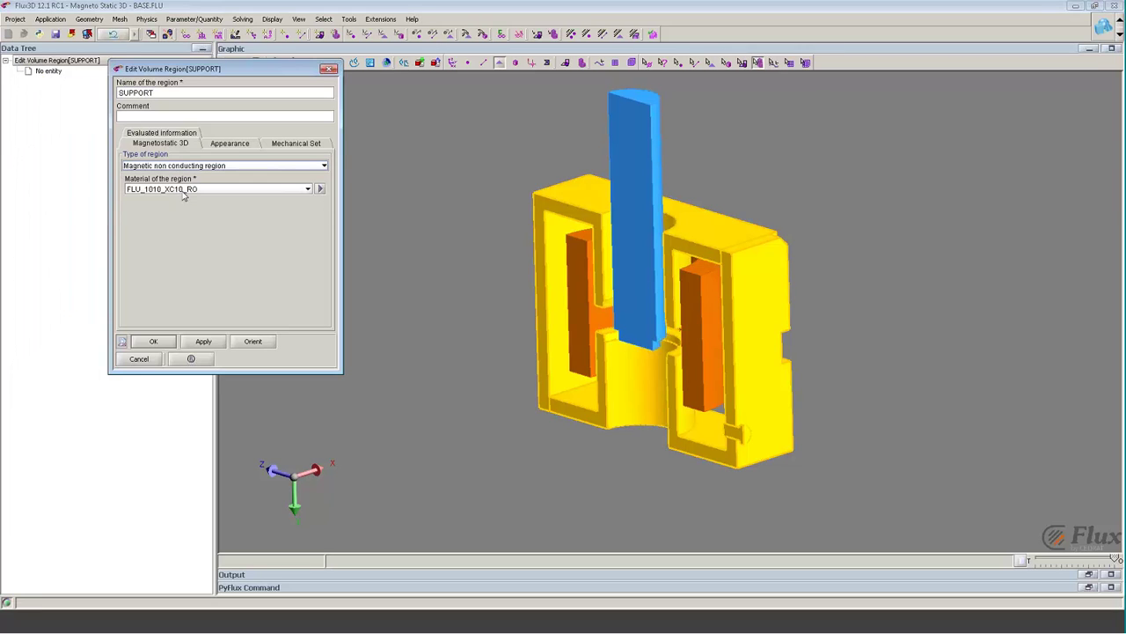
pyautogui.click(153, 342)
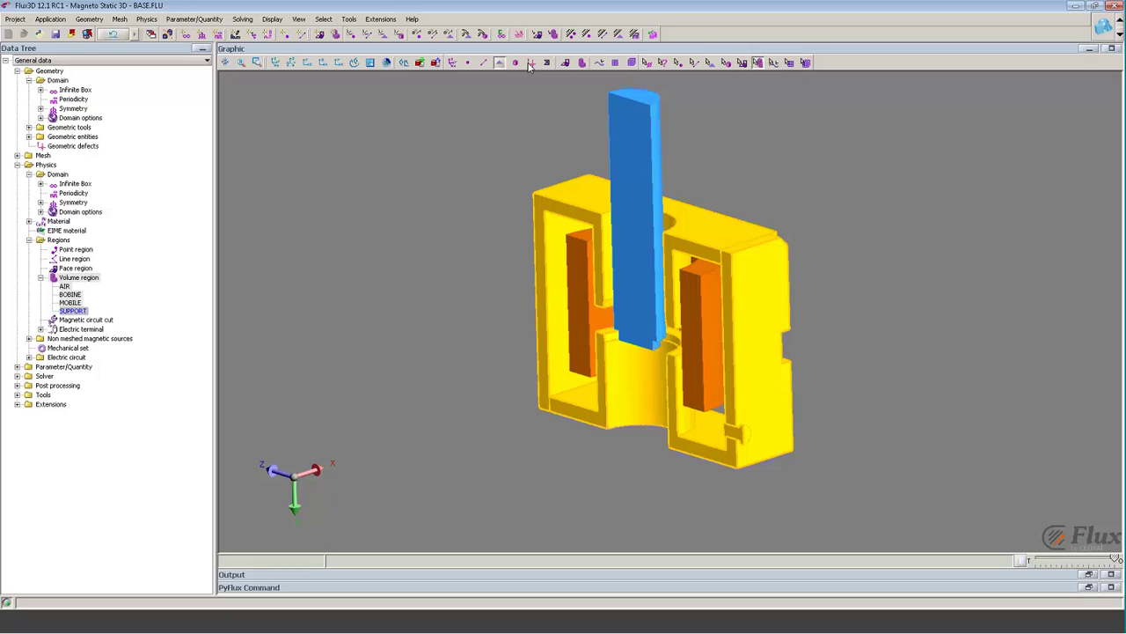
# - Start a new solving scenario and add the geometric parameter MOVE to its controlled parameters
pyautogui.click(31, 377)
pyautogui.click(17, 376)
pyautogui.doubleClick(70, 386)
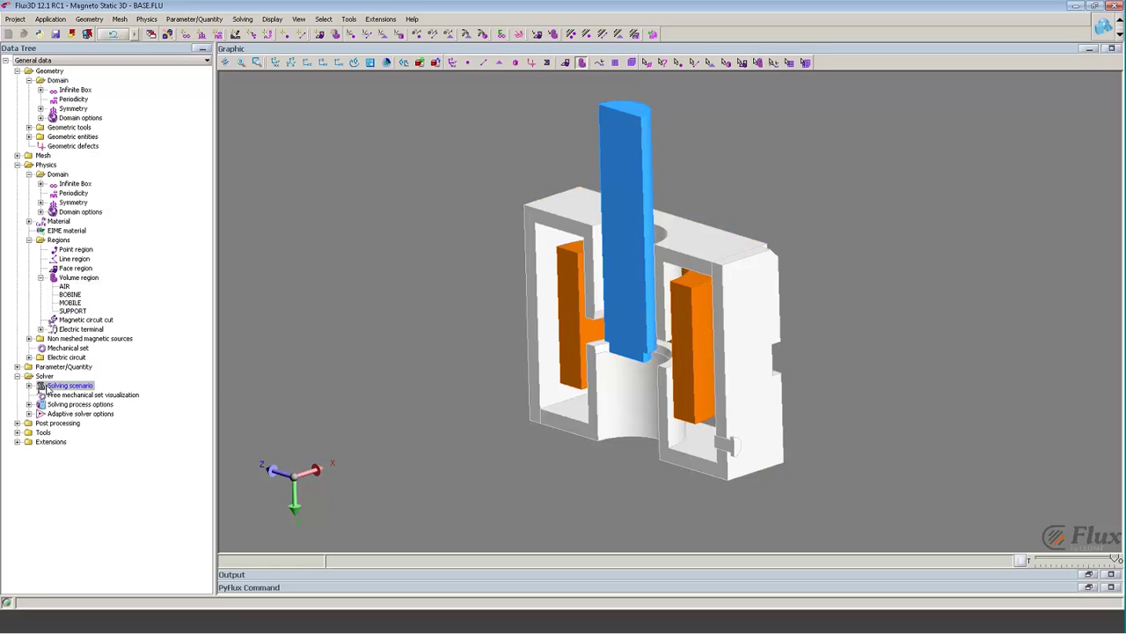
pyautogui.click(236, 165)
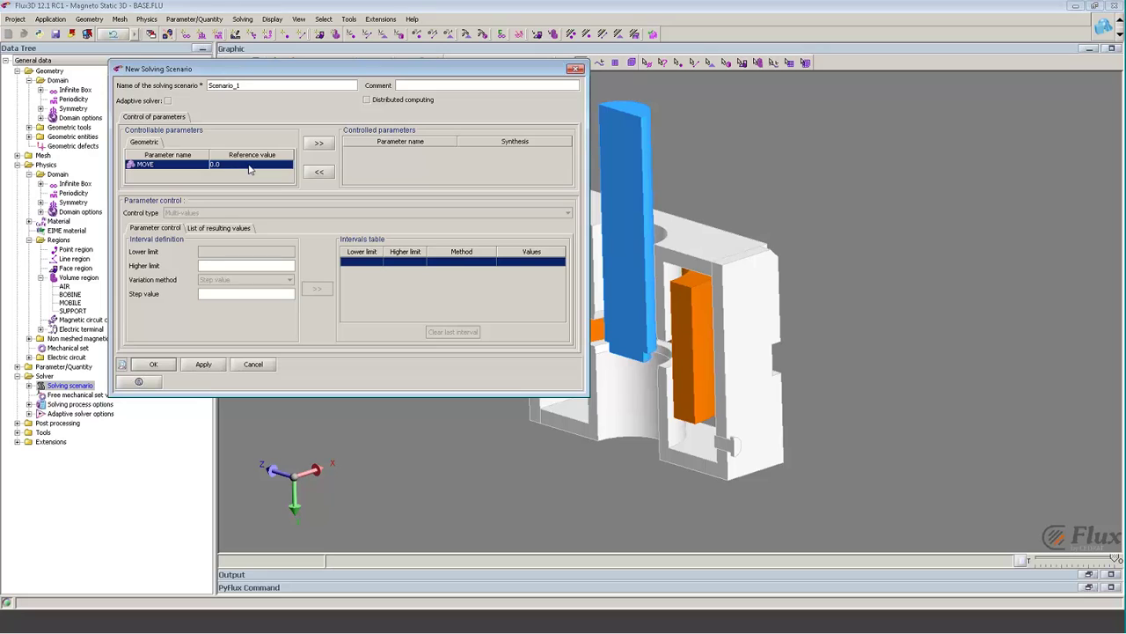
pyautogui.click(318, 142)
# - Add a MOVE interval with a higher limit of 14 and a step value of 2
pyautogui.write('0')
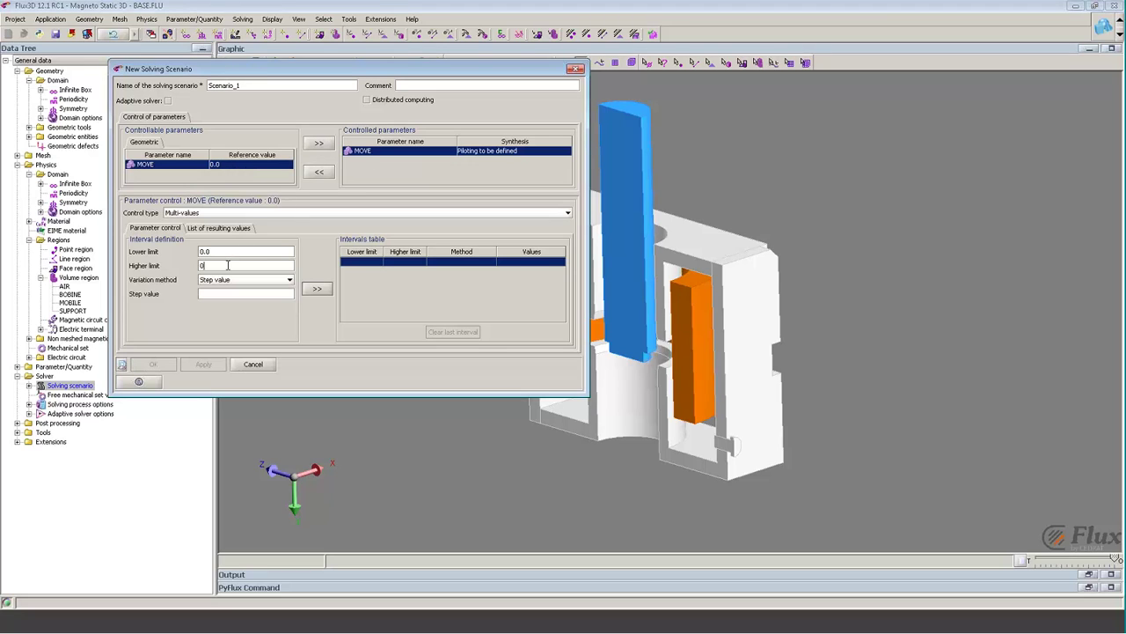
pyautogui.press('BackSpace')
pyautogui.write('4')
pyautogui.press('BackSpace')
pyautogui.write('14')
pyautogui.click(220, 293)
pyautogui.write('2')
pyautogui.click(317, 289)
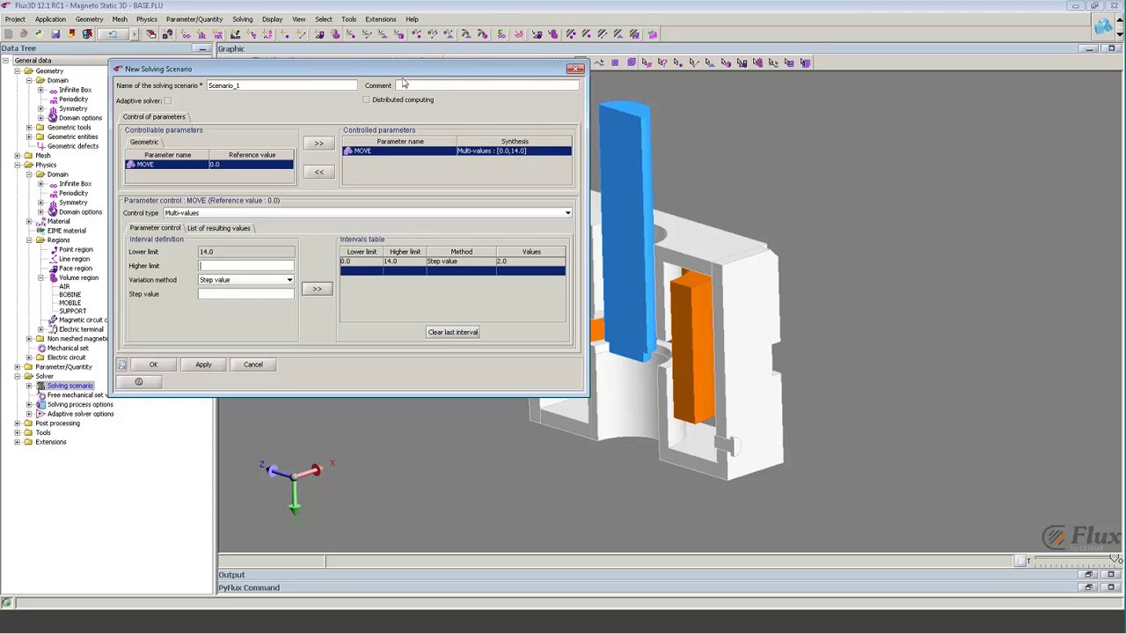
# - Enable distributed computing for the solving scenario and create it
pyautogui.moveTo(402, 72); pyautogui.dragTo(408, 95)
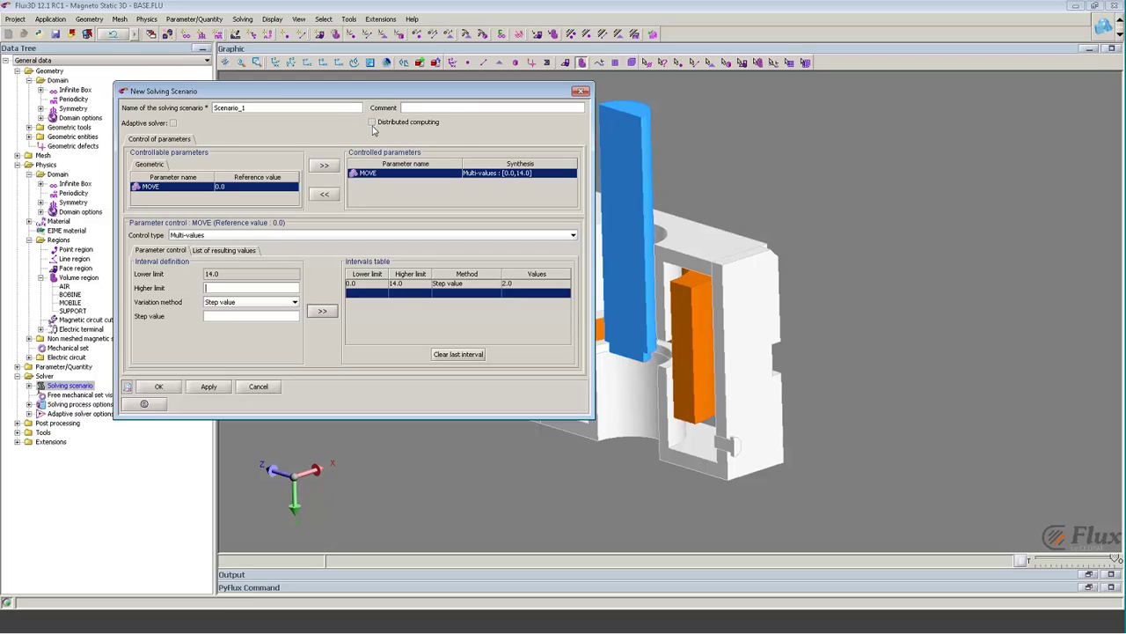
pyautogui.click(372, 122)
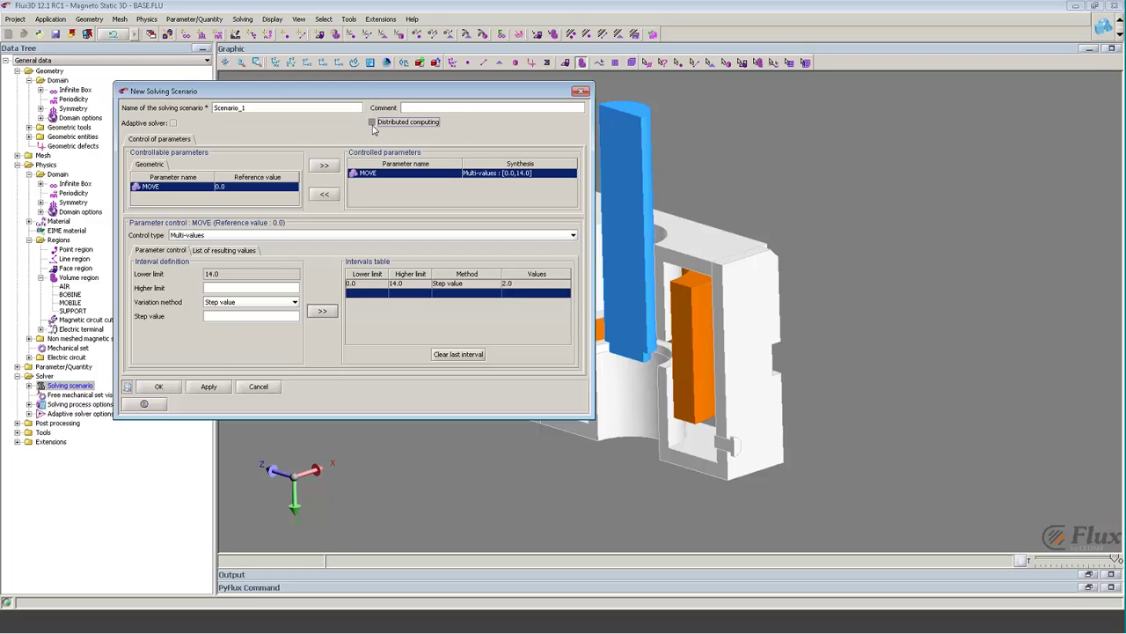
pyautogui.click(158, 388)
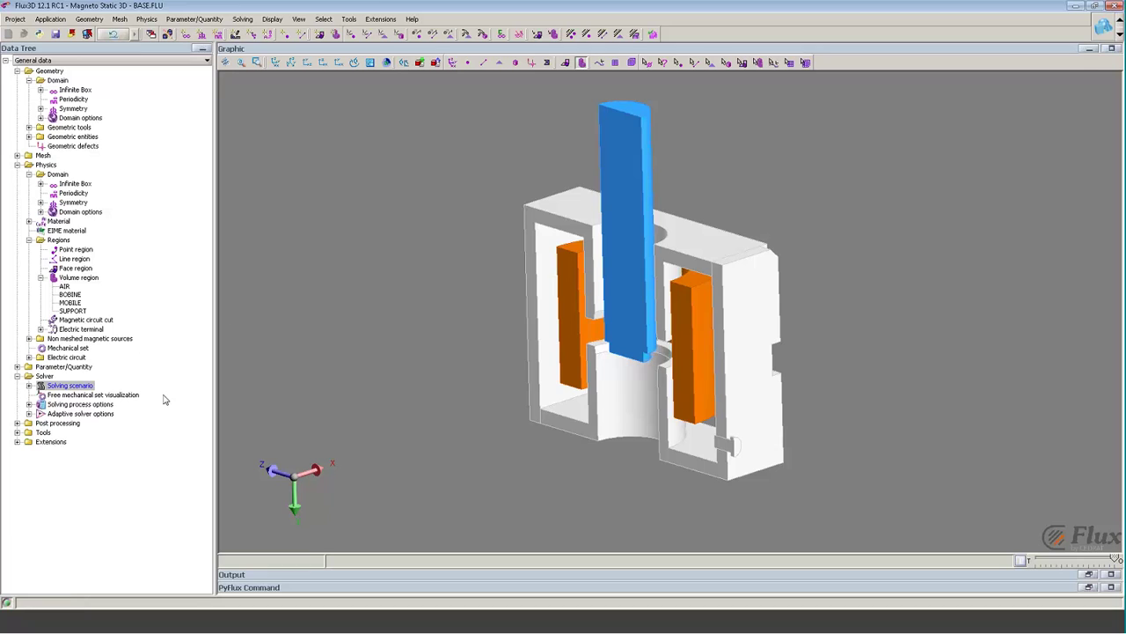